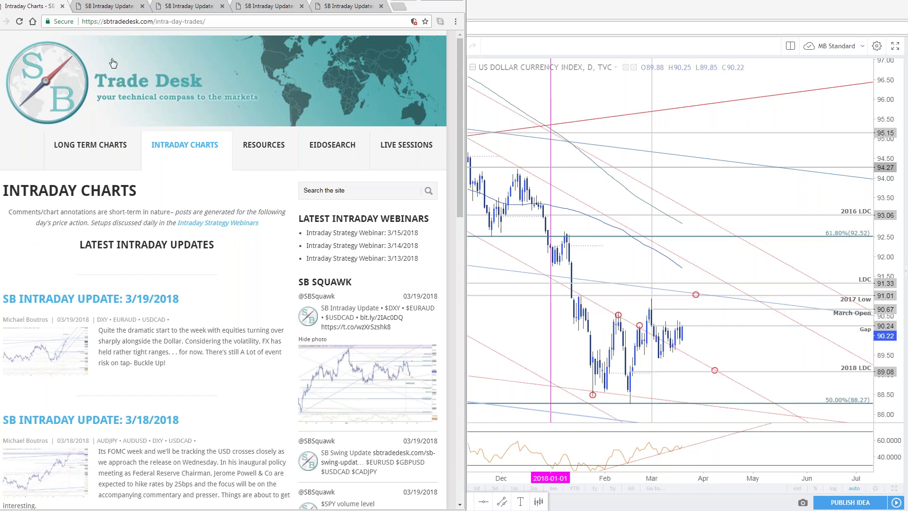
- Open the 3/19/2018 SB Intraday Update and bring up the weekly DXY chart in TradingView
left_click(119, 9)
scroll(282, 375, "down", 2)
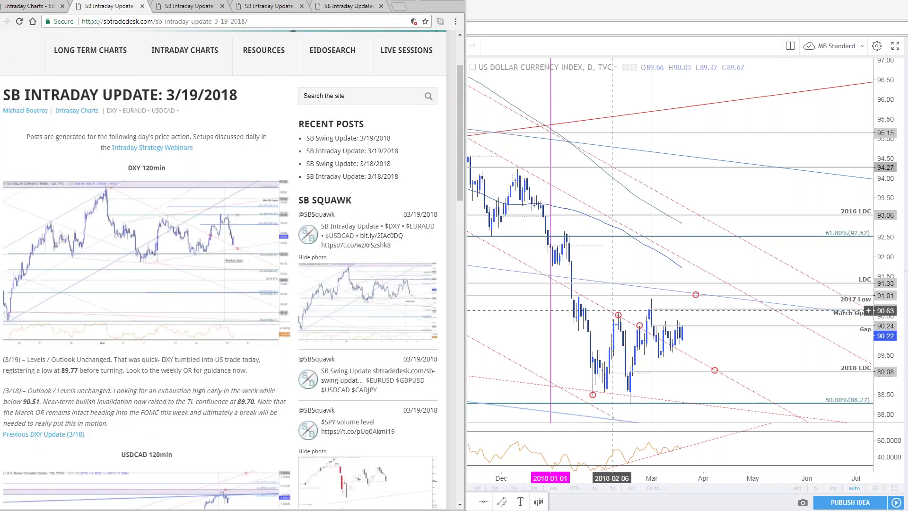
left_click(690, 227)
left_click(127, 14)
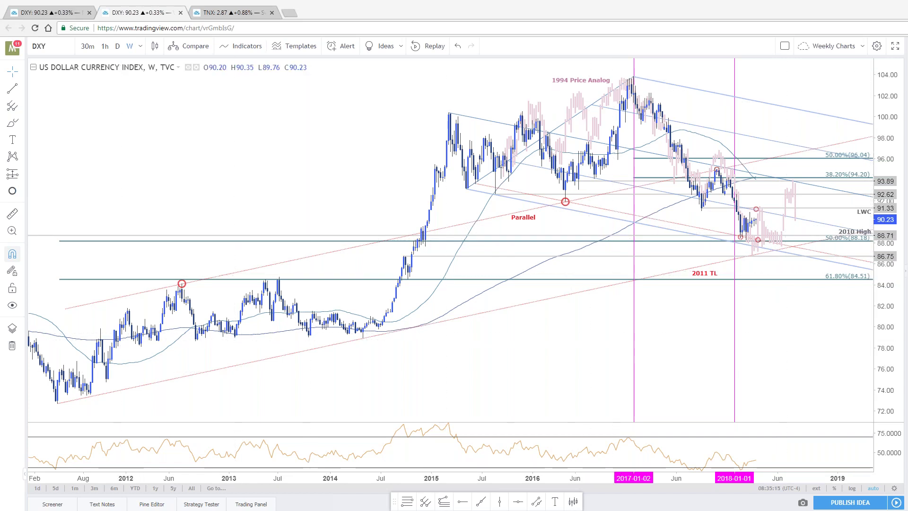
- Maximize the daily DXY chart and compare its price levels with the weekly DXY chart
key("ctrl+shift+Tab")
left_click(894, 489)
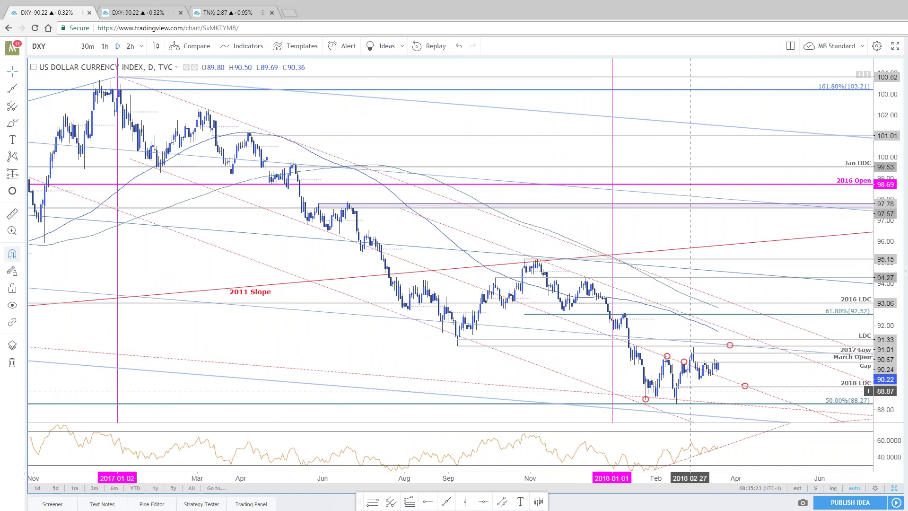
scroll(690, 391, "up", 1)
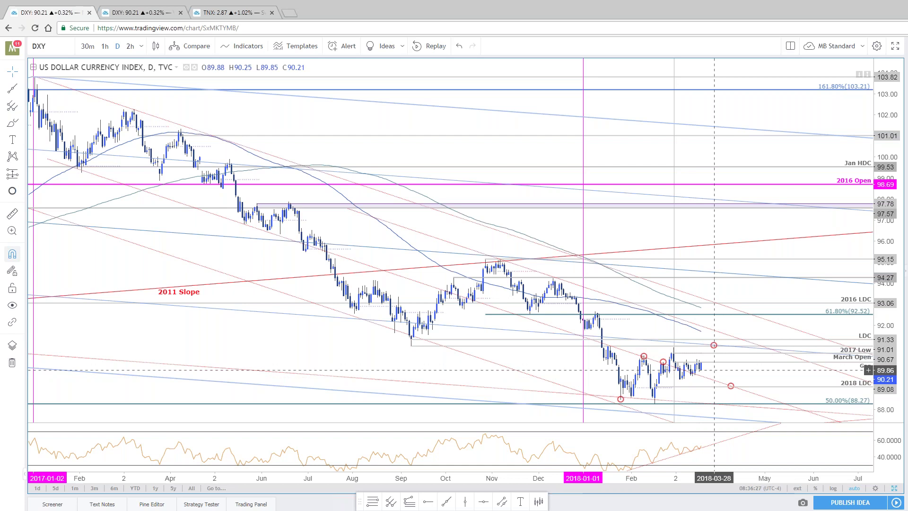
left_click(132, 13)
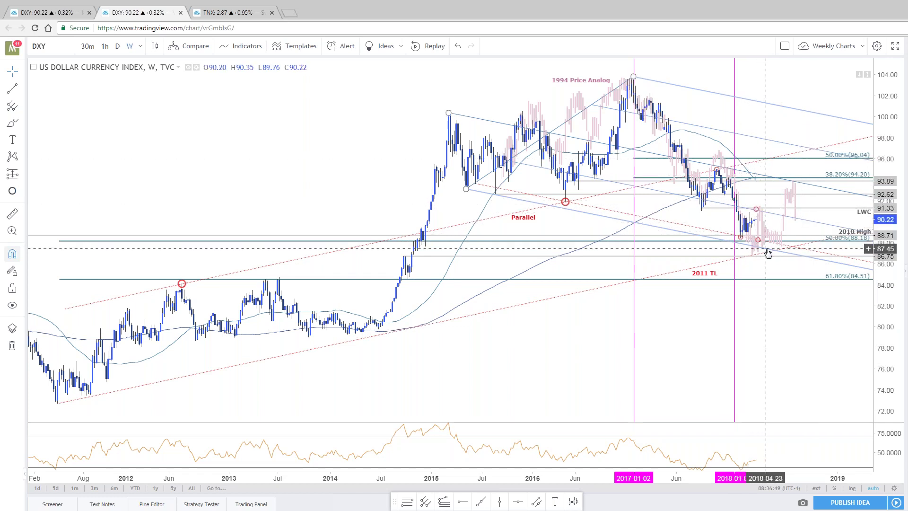
key("ctrl+shift+Tab")
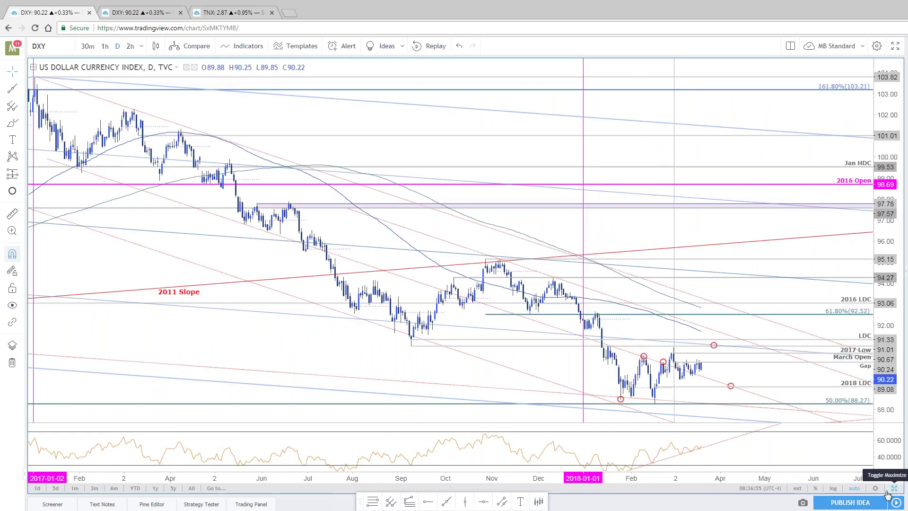
- Replace the maximized daily chart with the maximized 120-minute DXY chart and show its latest candles
left_click(893, 488)
left_click(461, 488)
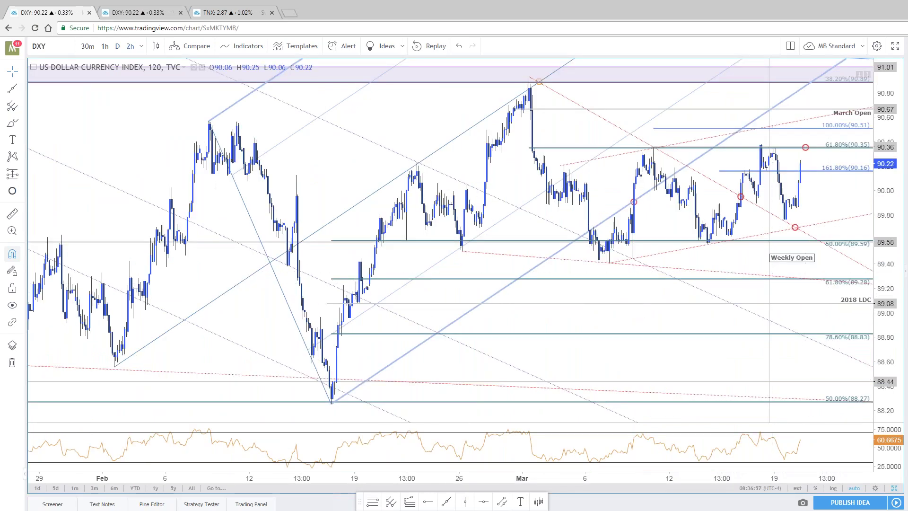
left_click_drag(622, 100, 502, 105)
- Enlarge the DXY 120min image in the 3/19/2018 intraday update and compare it with the live 120-minute chart
key("alt+Tab")
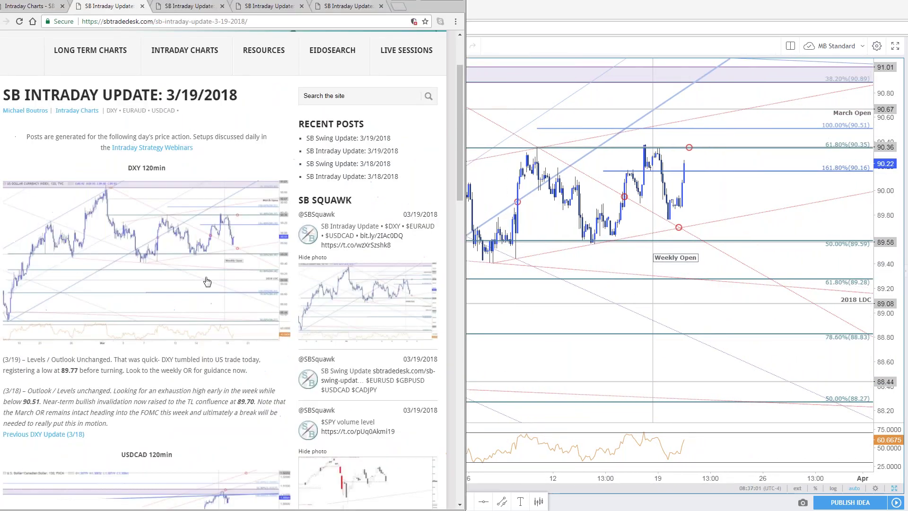
left_click(116, 203)
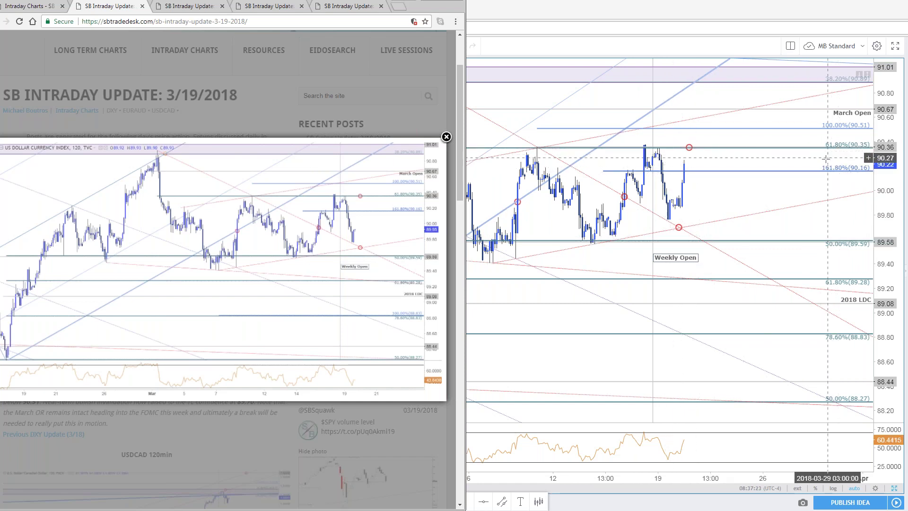
scroll(794, 199, "down", 5)
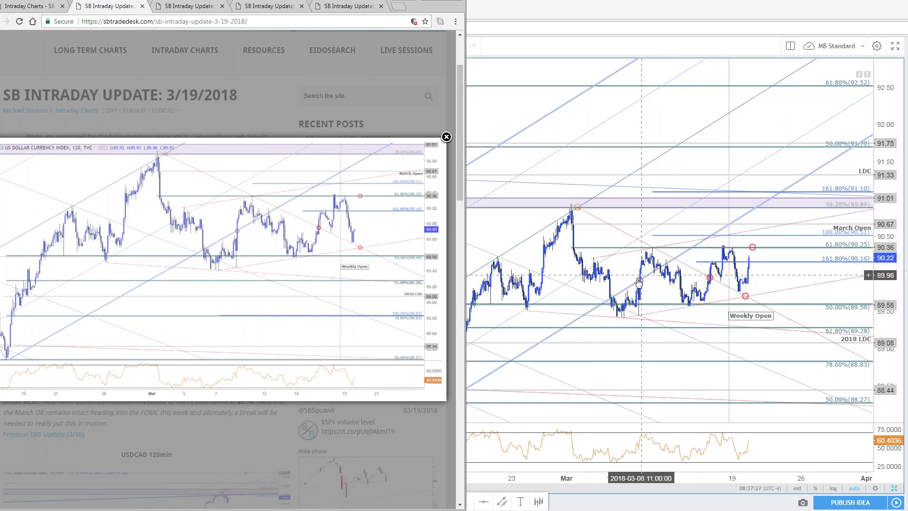
scroll(654, 270, "up", 3)
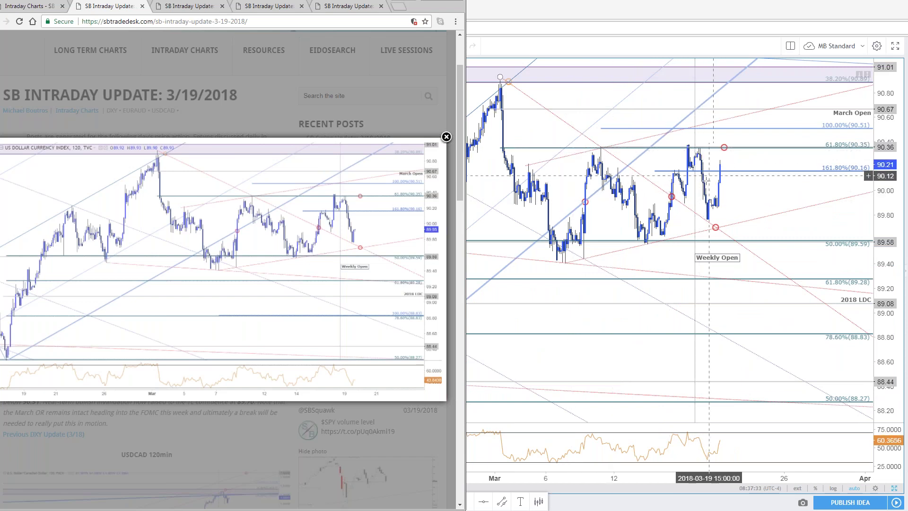
scroll(708, 176, "up", 1)
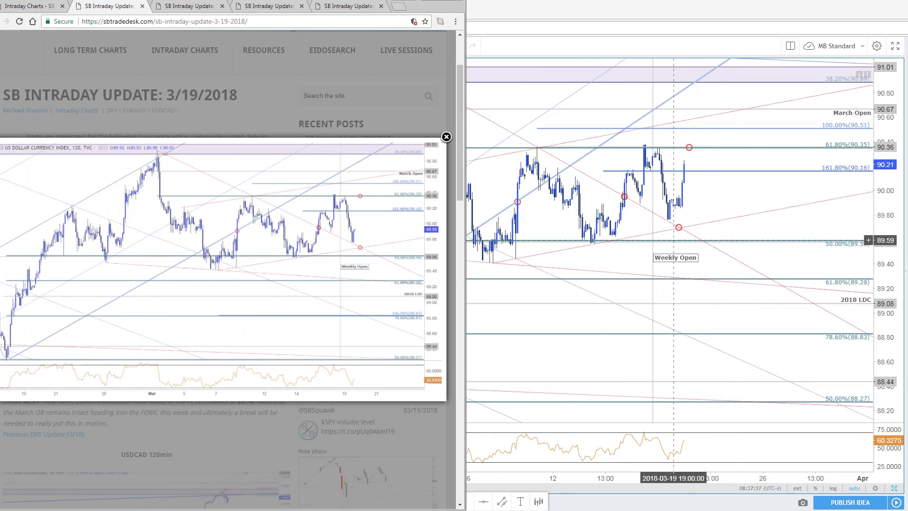
scroll(608, 234, "down", 1)
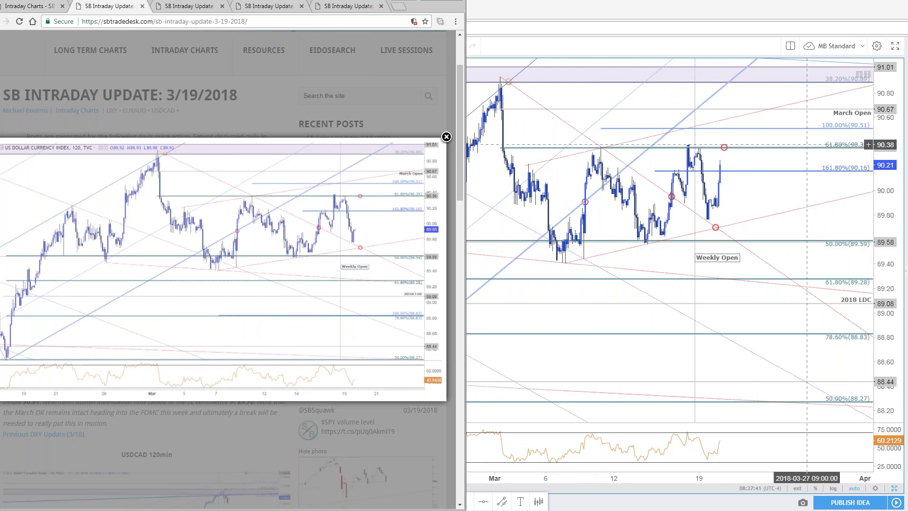
- Delete the ascending blue pitchfork from the 120-minute DXY chart in TradingView
left_click(830, 135)
left_click_drag(830, 134, 653, 109)
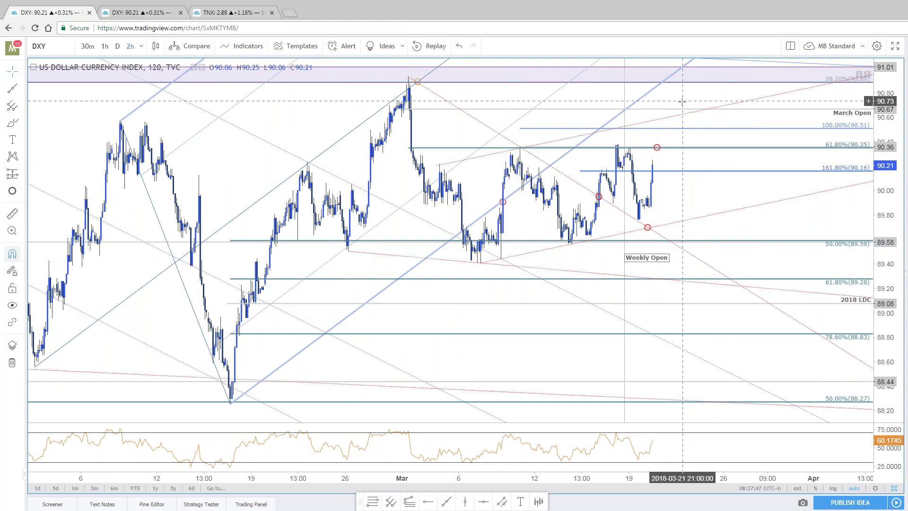
left_click_drag(702, 198, 704, 197)
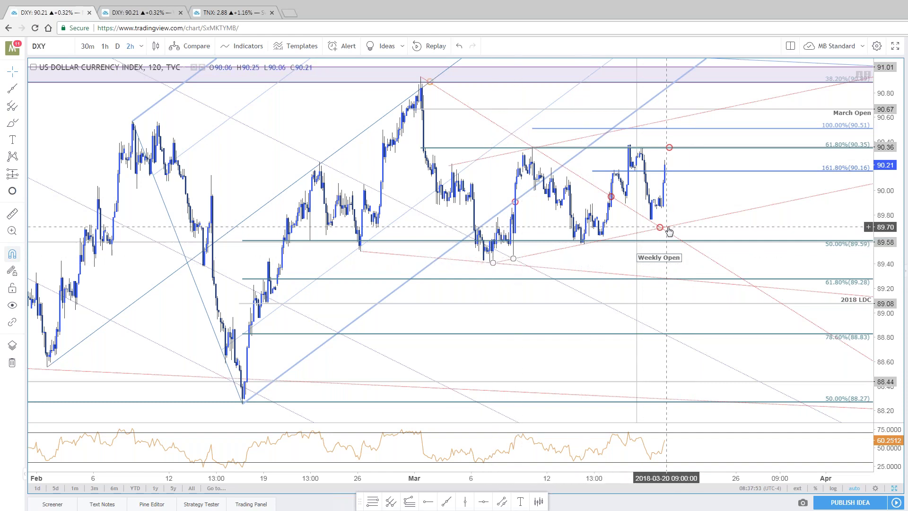
scroll(749, 182, "left", 2)
scroll(749, 181, "up", 3)
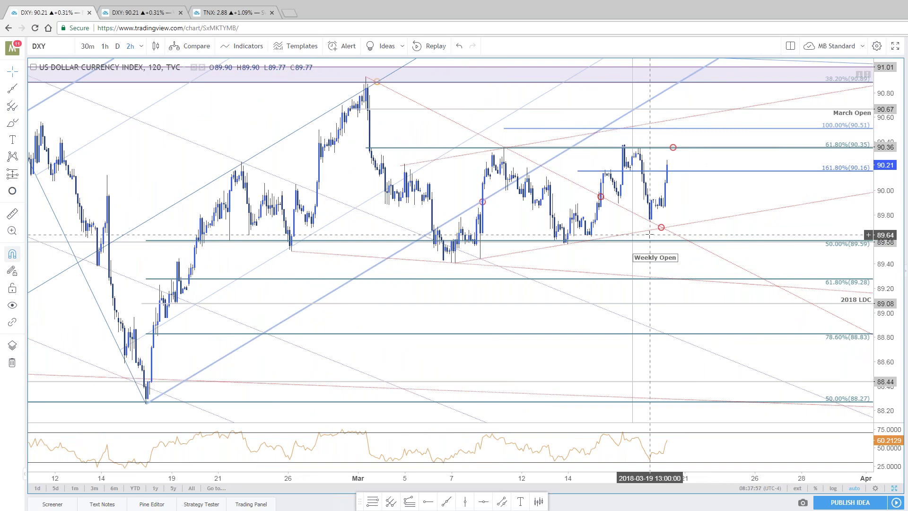
scroll(303, 331, "down", 1)
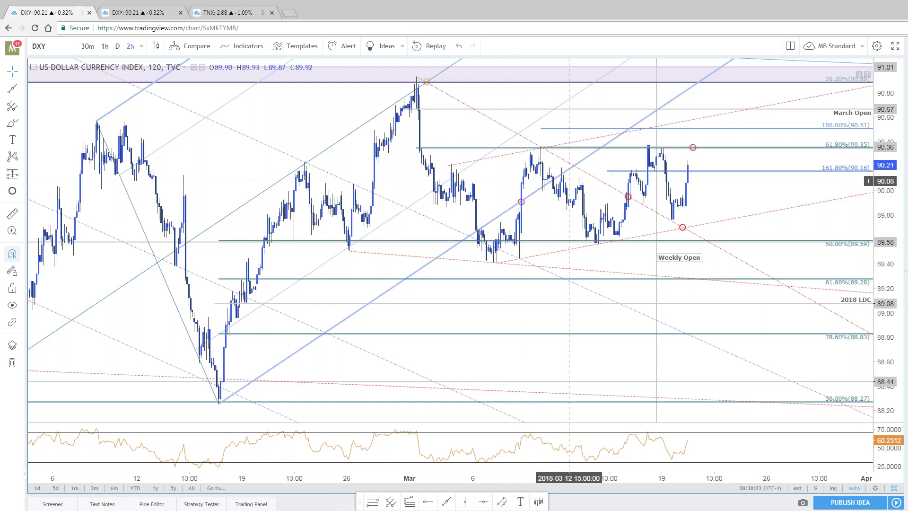
left_click(681, 98)
key("Delete")
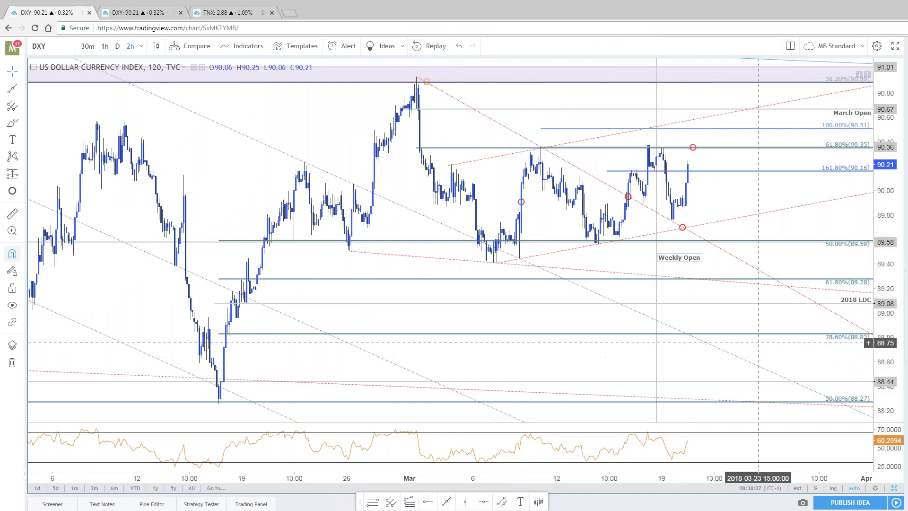
- Draw a descending trend line from the 1 March high at 90.93 to the 16 March high at 90.38
scroll(725, 313, "up", 2)
scroll(727, 325, "up", 1)
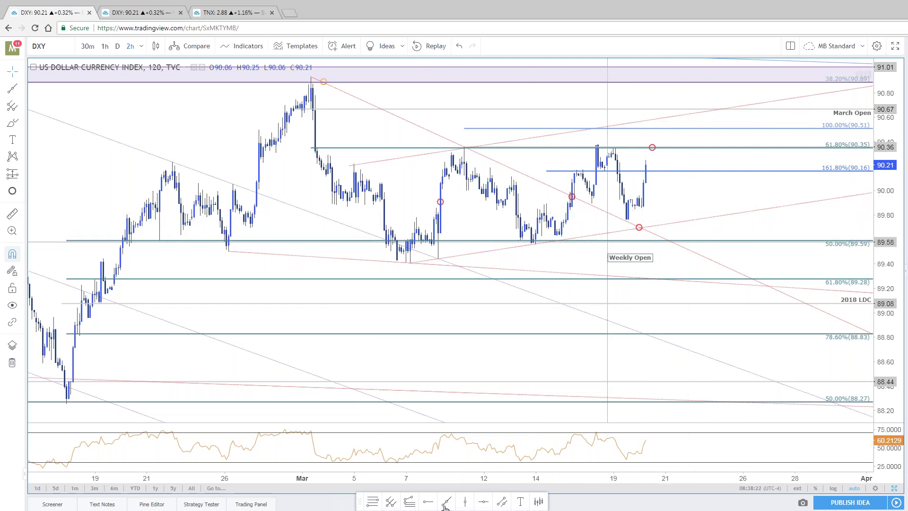
left_click(483, 507)
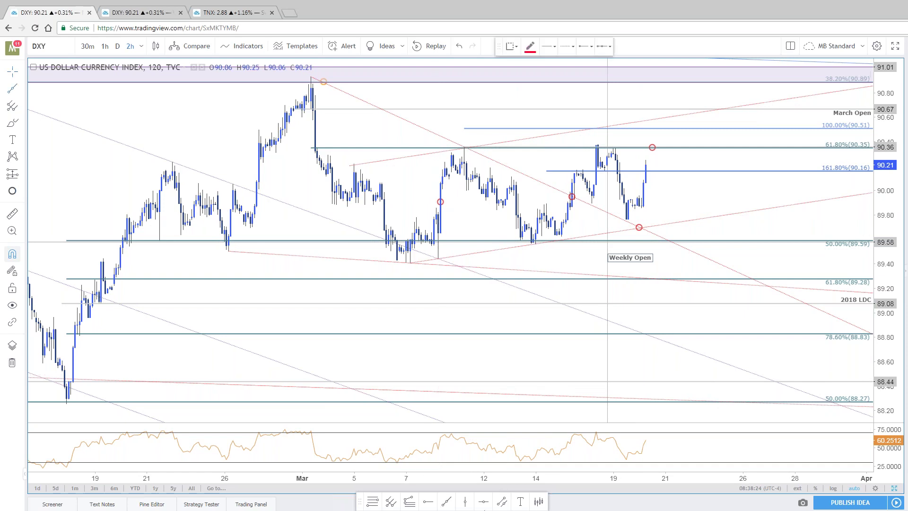
left_click(310, 75)
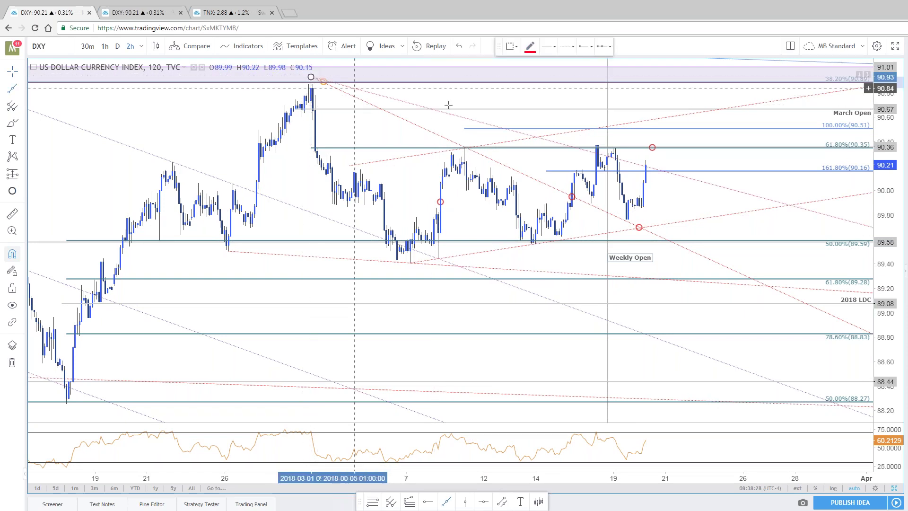
left_click(597, 144)
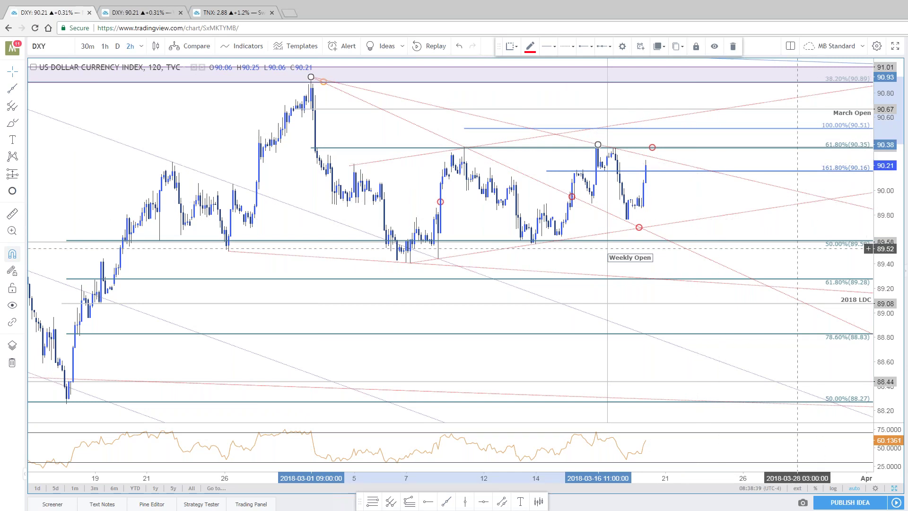
- Remove the older, steeper trend line through the 1 March and 9 March highs, along with its red circle marker
left_click(545, 183)
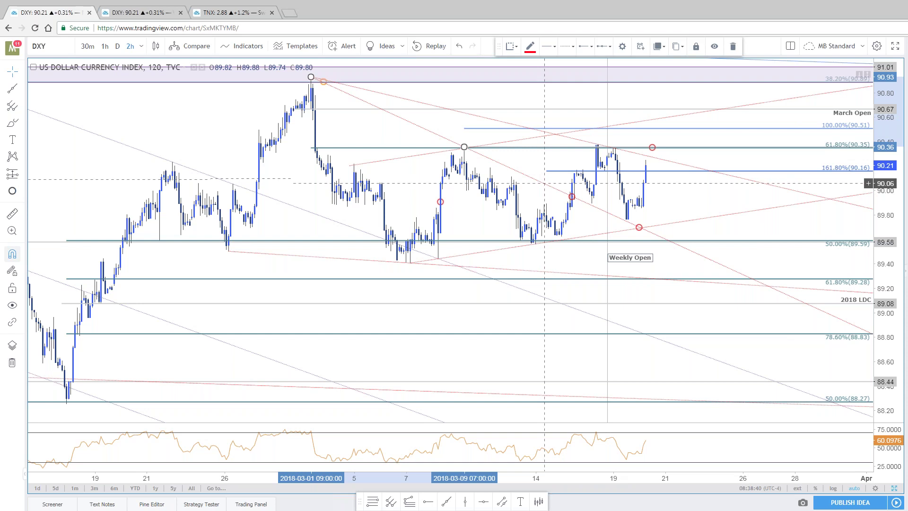
left_click(586, 200)
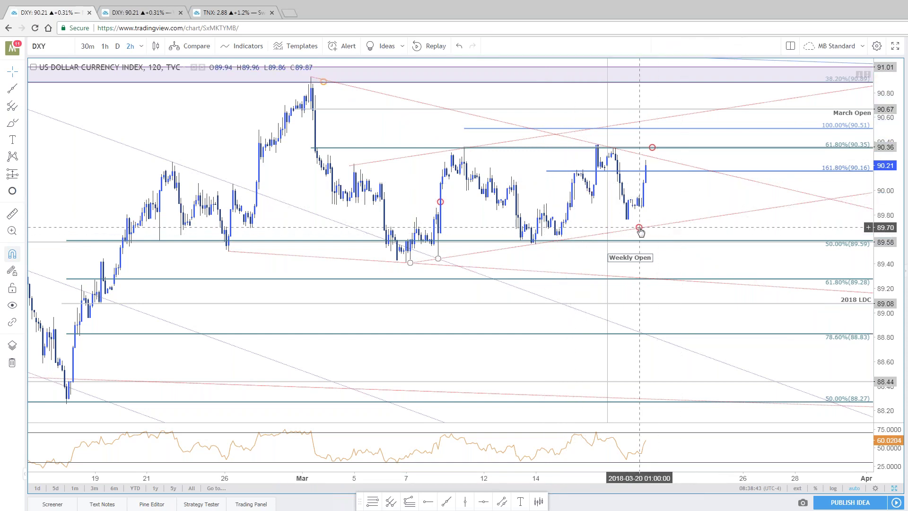
- Move the red circle marker below the latest candles to a later date on the rising support line
left_click(659, 225)
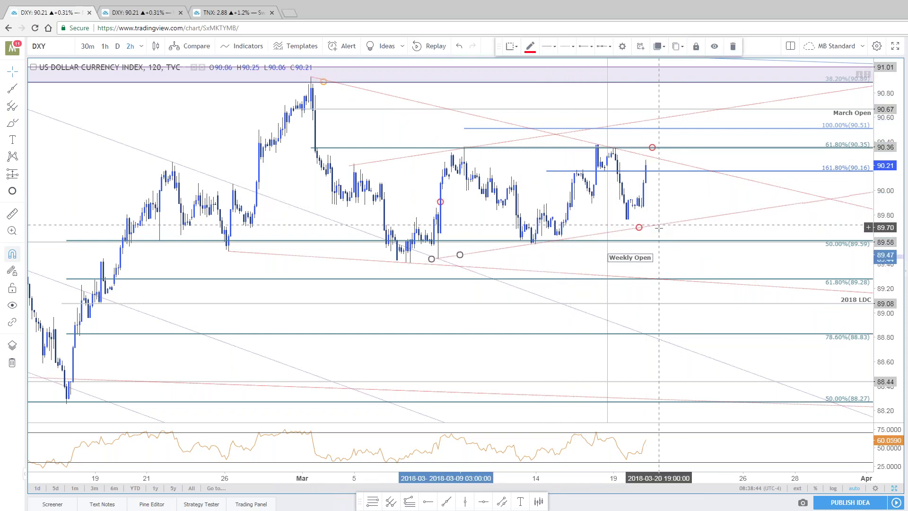
left_click_drag(636, 227, 662, 223)
left_click(734, 195)
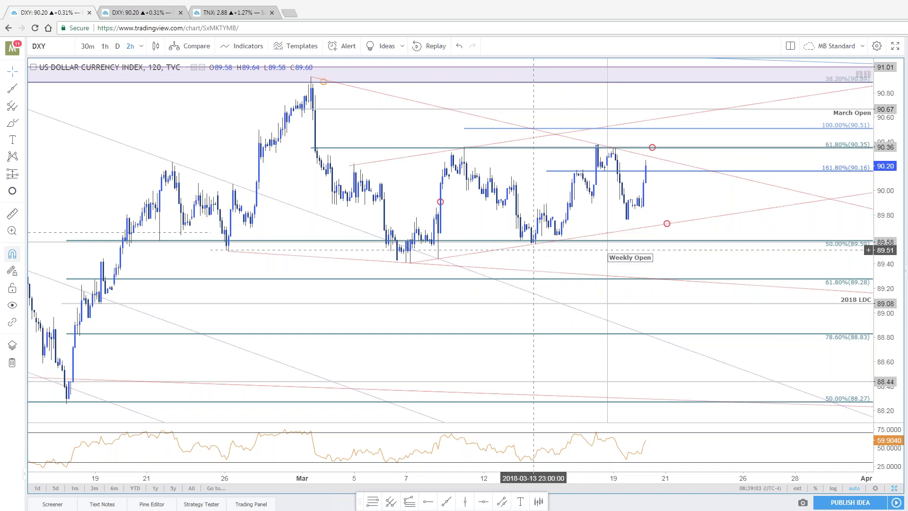
- Restore the side-by-side layout and rescale the 120-minute chart to show prices from about 89.08 to 91.01
left_click(891, 488)
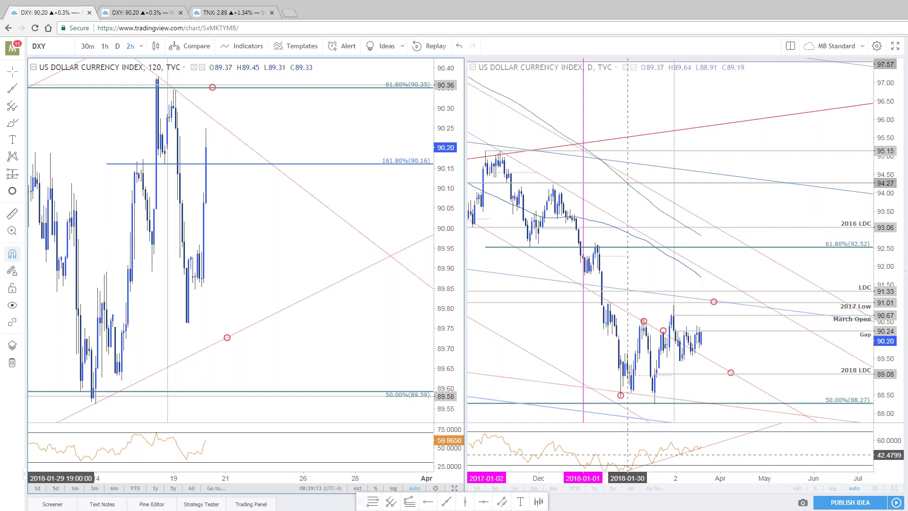
left_click_drag(452, 276, 453, 326)
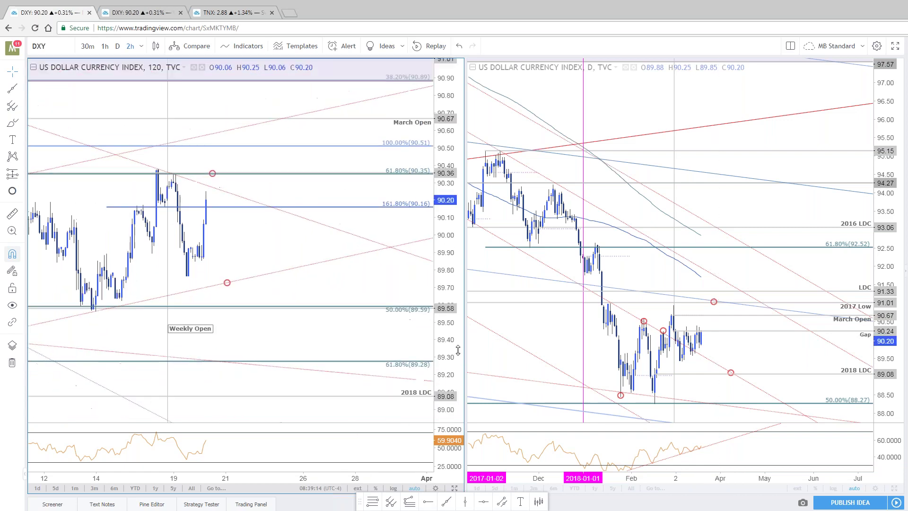
left_click_drag(270, 257, 376, 270)
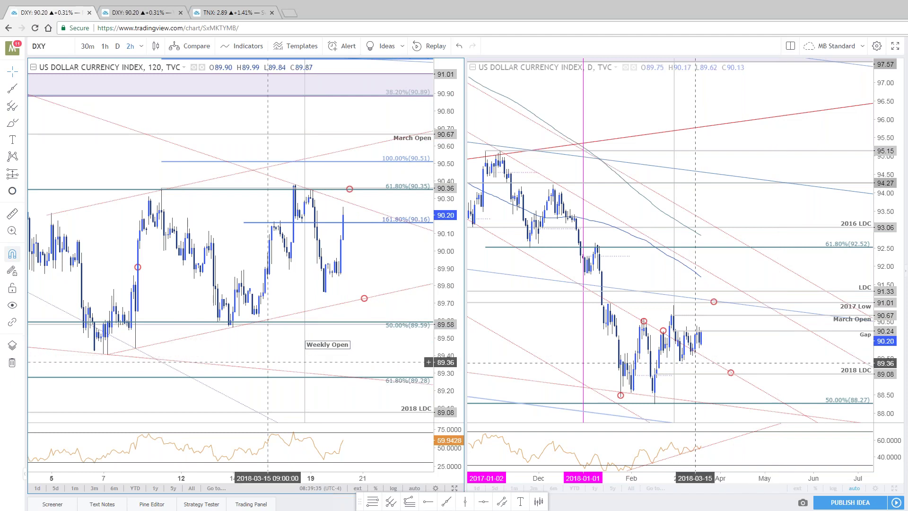
- Open the CME FedWatch Tool page in a new browser tab
type("CME")
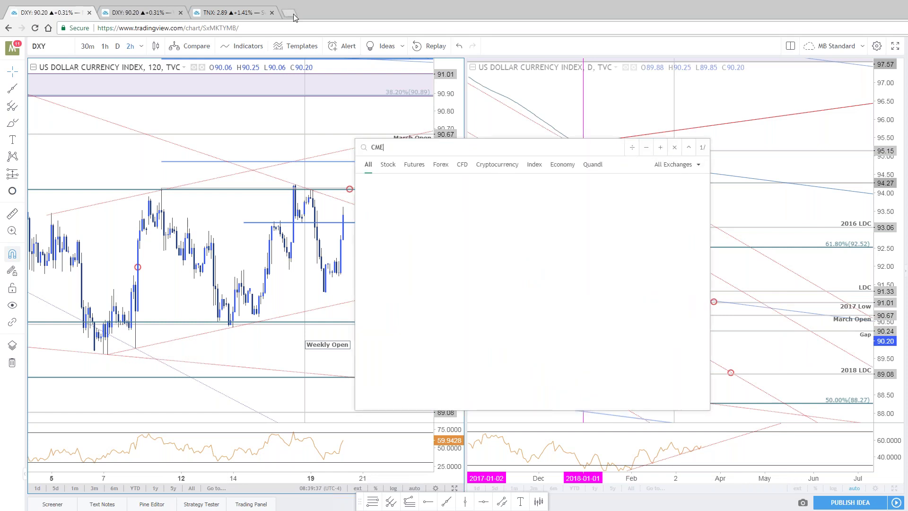
key("Escape")
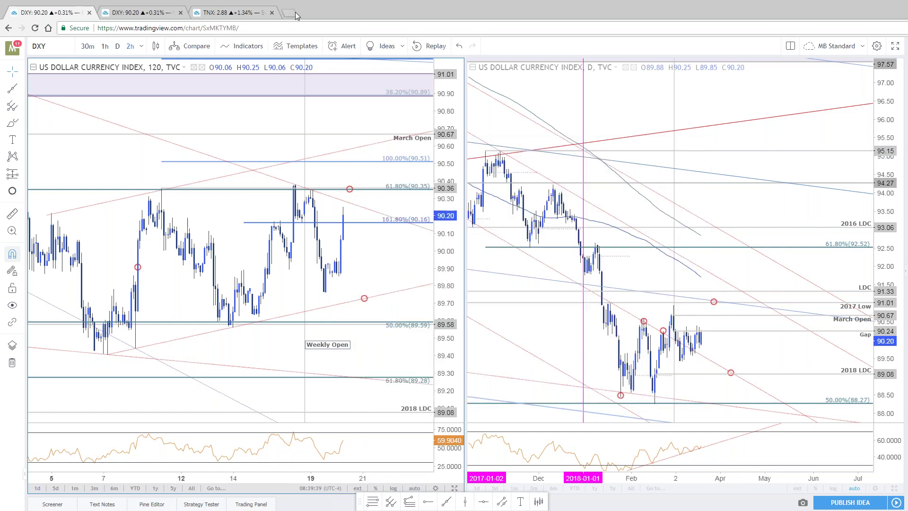
left_click(291, 13)
type("cme")
key("Return")
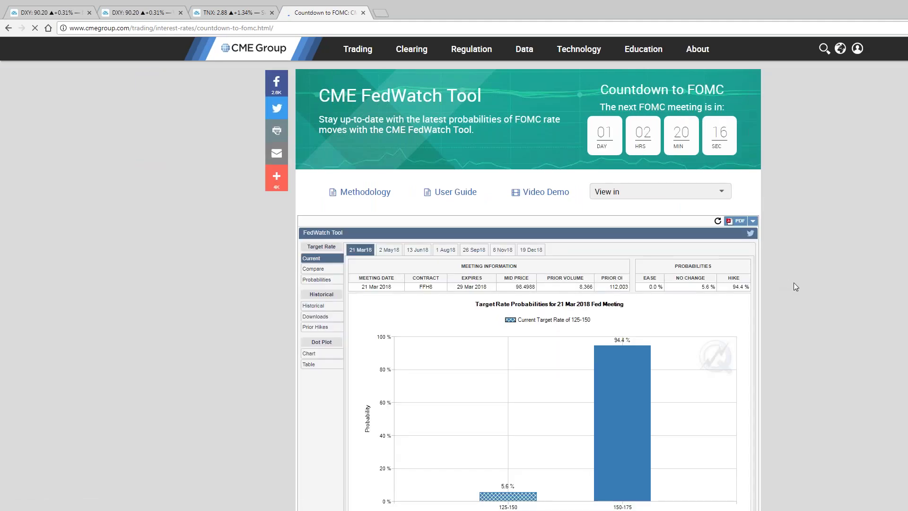
- Display the target rate probabilities for the 13 Jun 2018 Fed meeting in the FedWatch Tool
scroll(793, 282, "down", 3)
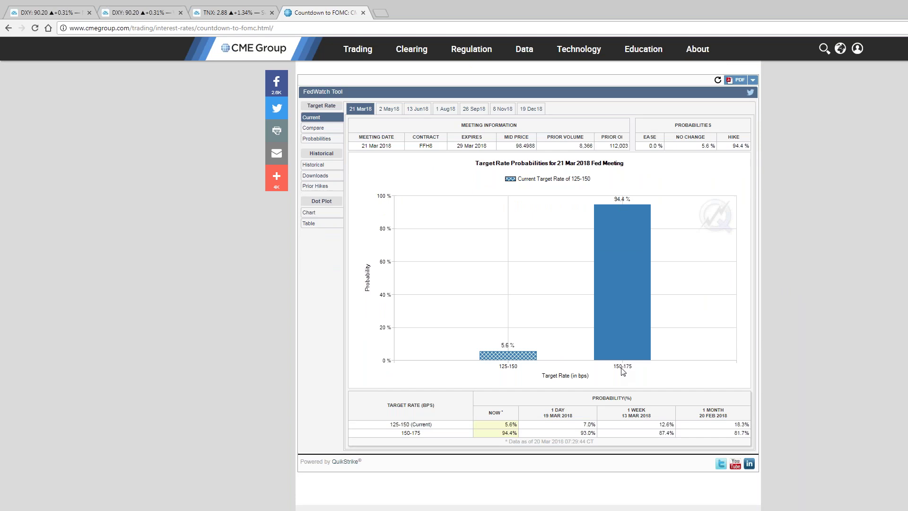
left_click(416, 112)
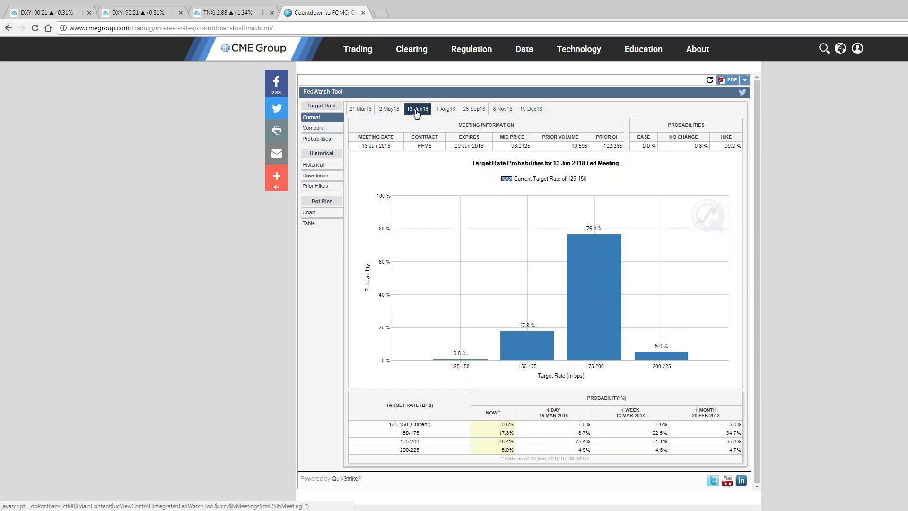
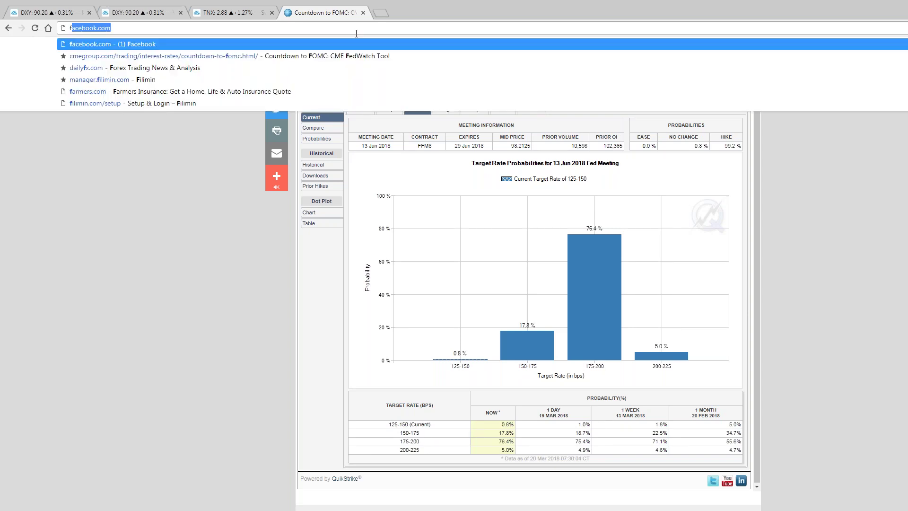
- Go to the Federal Reserve's Monetary Policy page and open the December 13, 2017 FOMC projection materials PDF
key("Return")
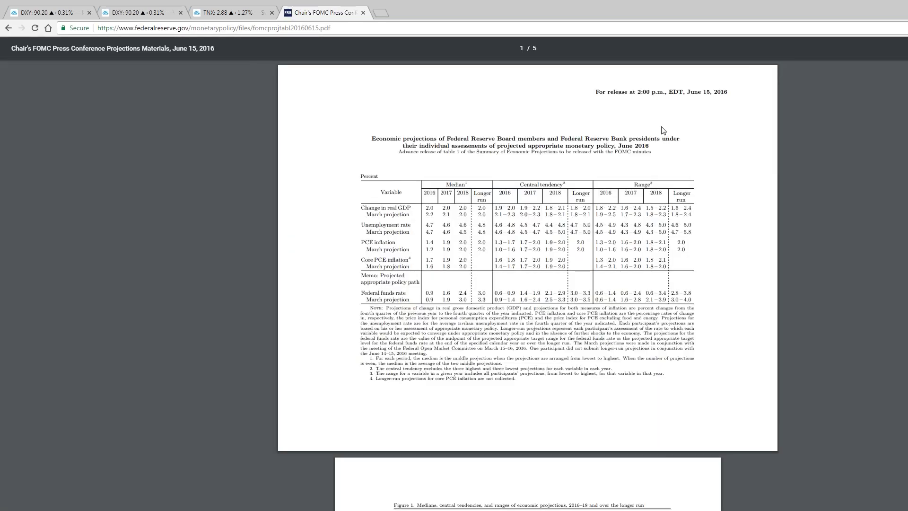
left_click_drag(349, 27, 237, 27)
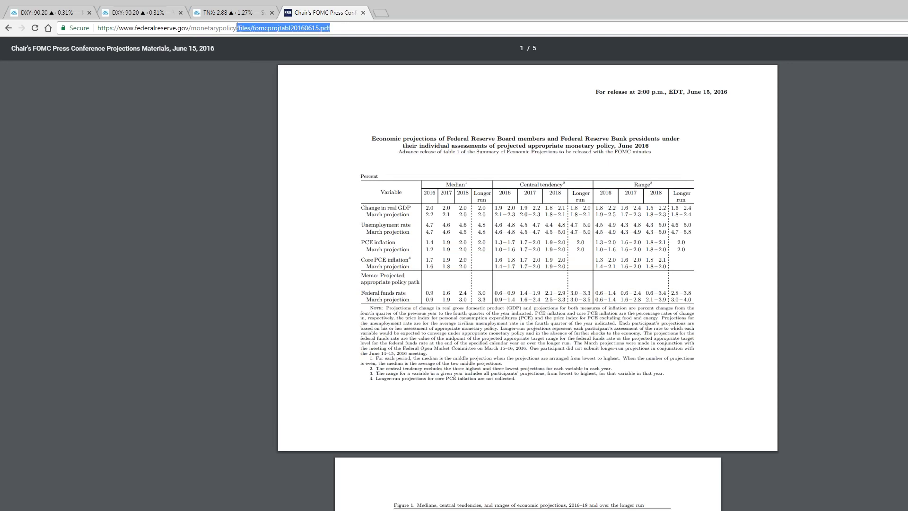
key("BackSpace")
key("Return")
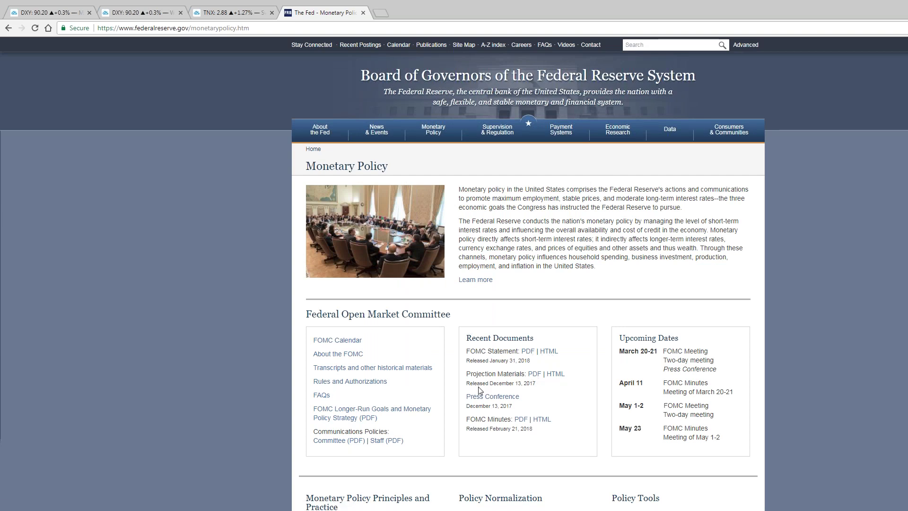
left_click(534, 373)
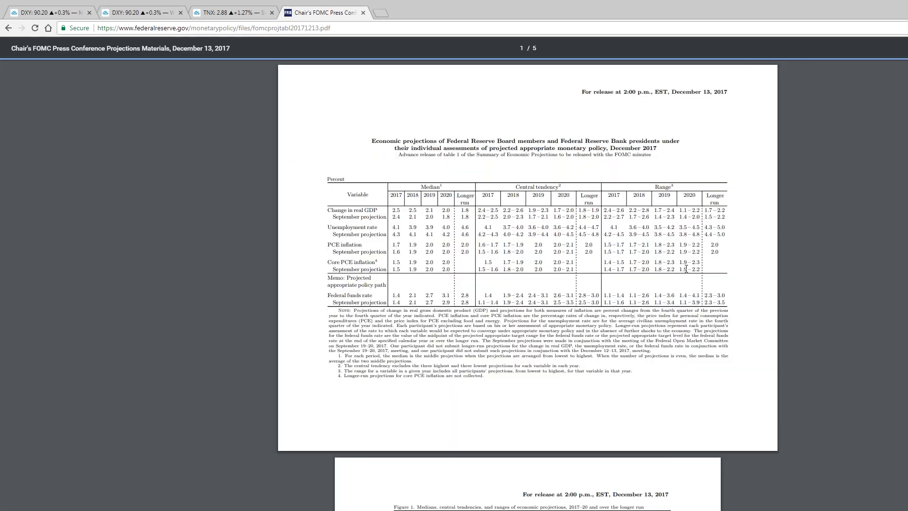
- Examine the December 2017 economic projections, including the Core PCE inflation row, and the Figure 2 dot plot of federal funds rate assessments
scroll(686, 269, "up", 3)
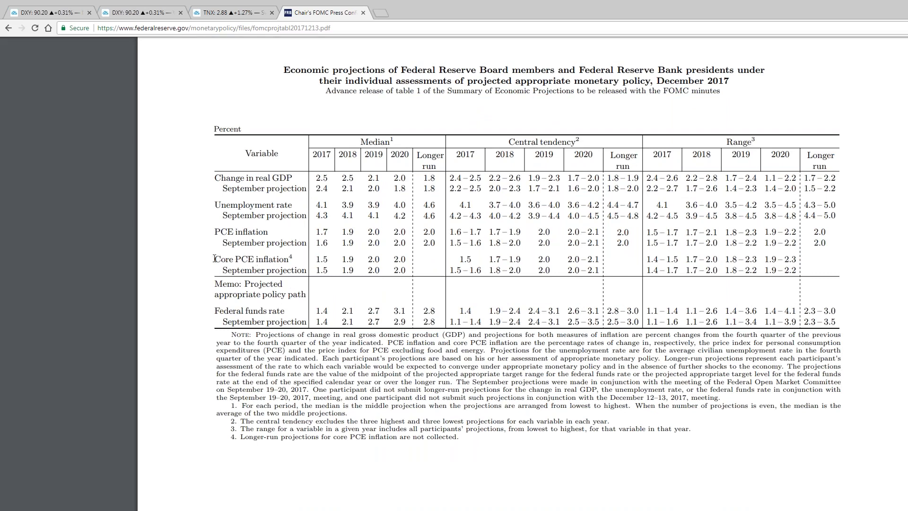
left_click_drag(215, 260, 289, 257)
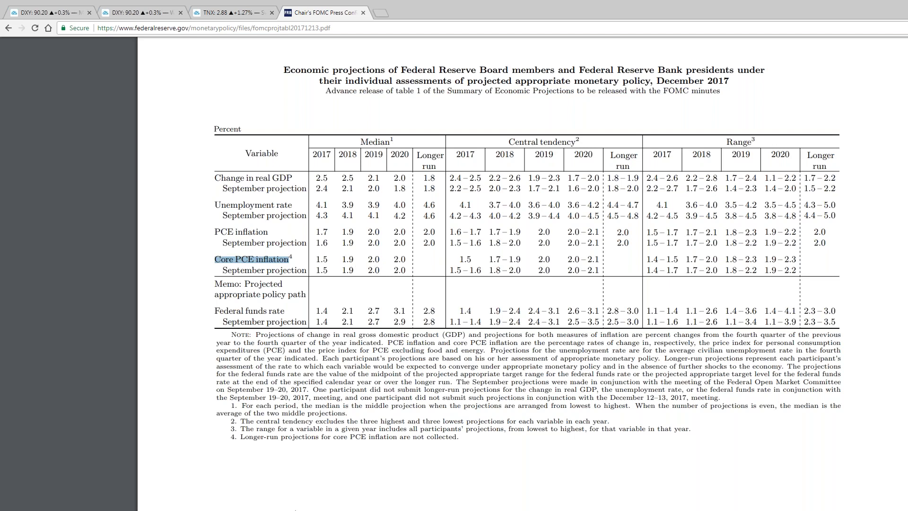
left_click(594, 455)
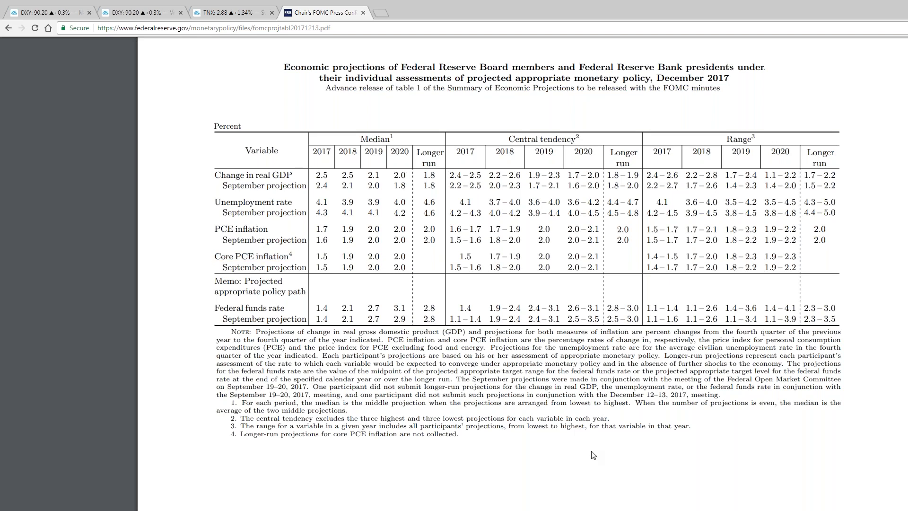
scroll(594, 454, "down", 20)
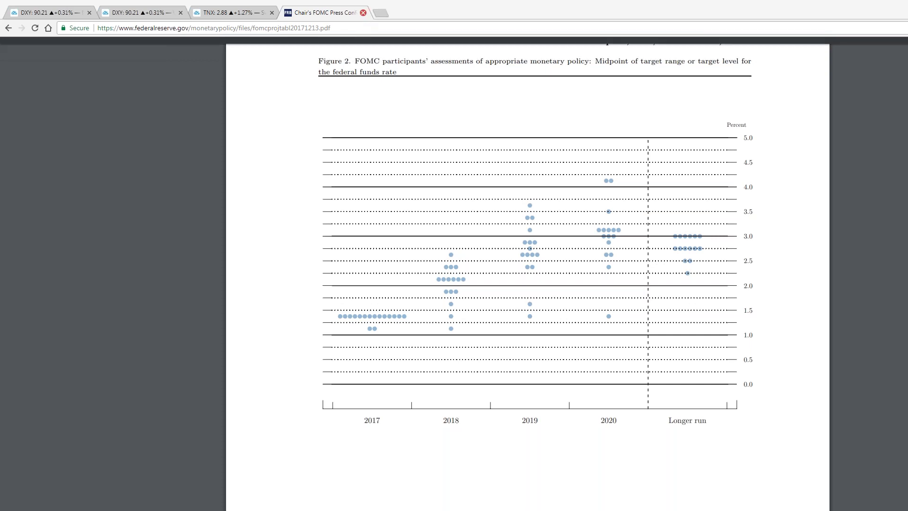
- Close the projections PDF and rescale the US Dollar Index 120-minute chart to show prices from about 89.08 to 91.40
left_click(363, 12)
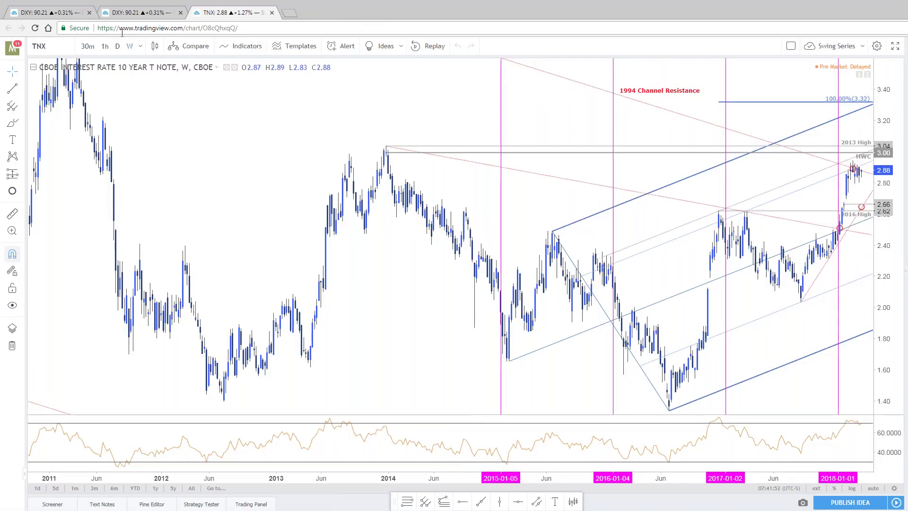
left_click(43, 14)
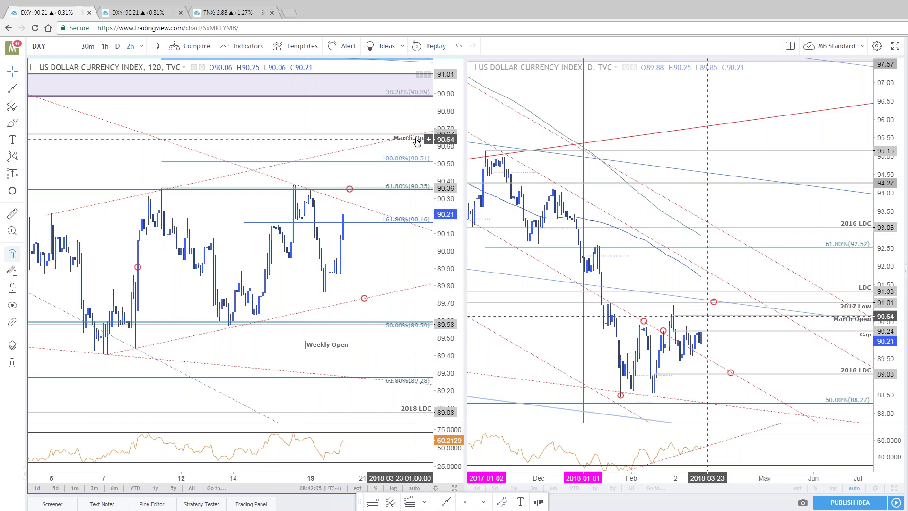
left_click_drag(268, 150, 273, 193)
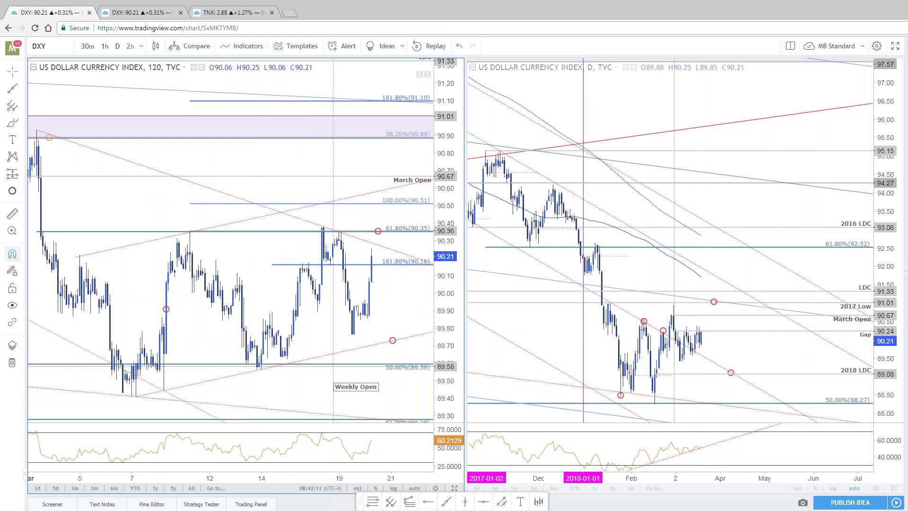
left_click_drag(449, 265, 454, 313)
left_click_drag(399, 289, 386, 294)
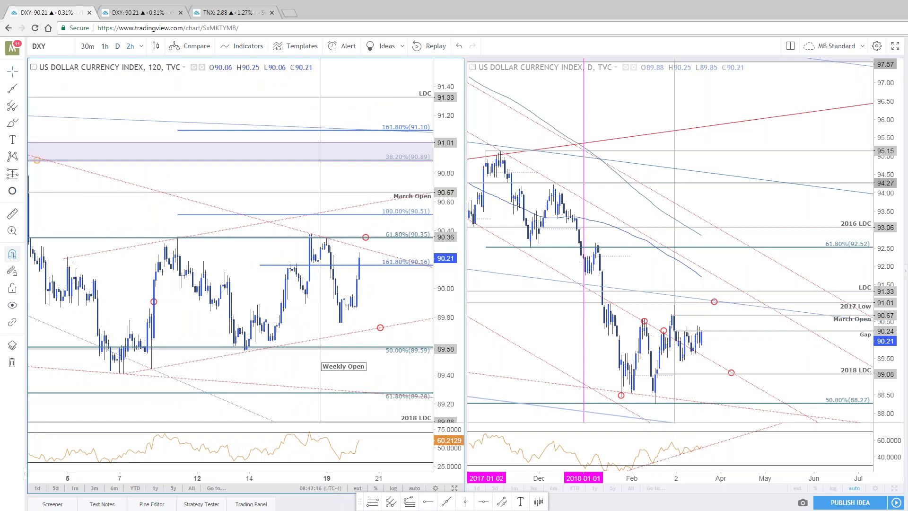
- Switch to the SB Intraday Update page for 3/19/2018 and highlight the 3/18 outlook paragraph under the USDCAD 120min chart
key("alt+Tab")
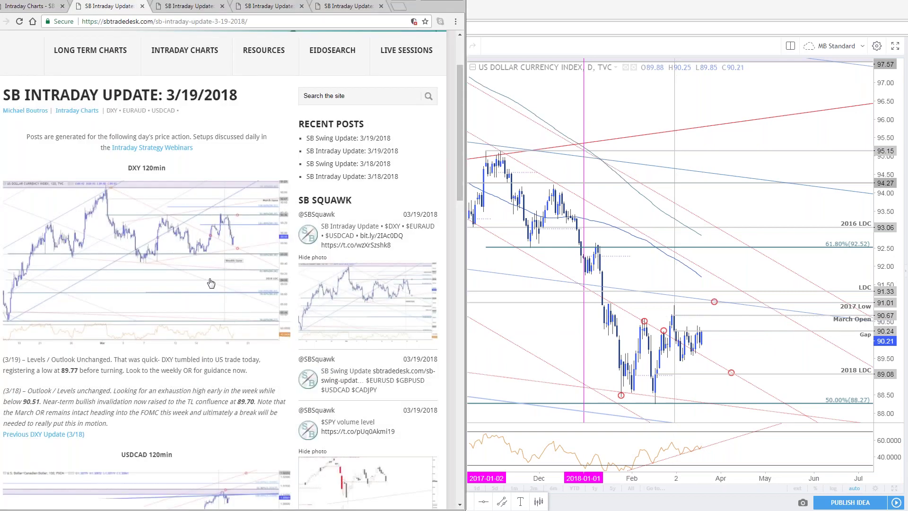
scroll(211, 282, "down", 1)
scroll(213, 196, "down", 7)
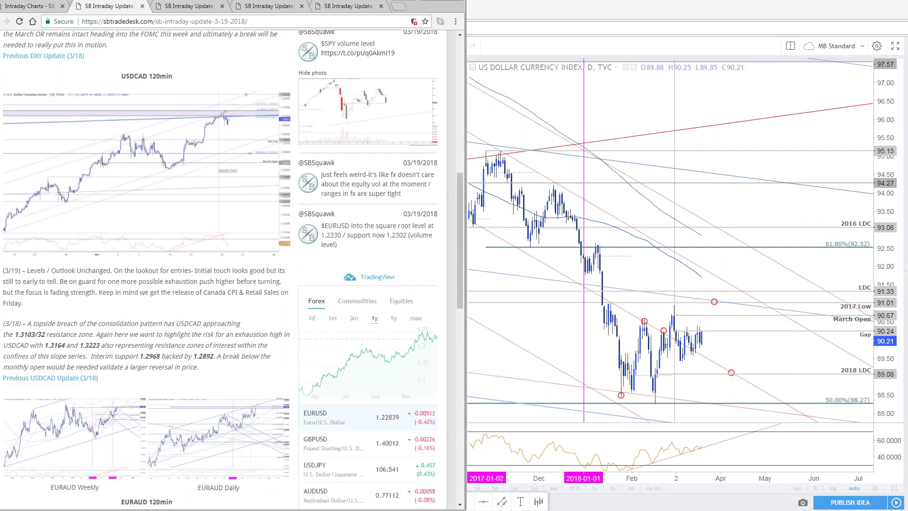
left_click_drag(219, 373, 4, 321)
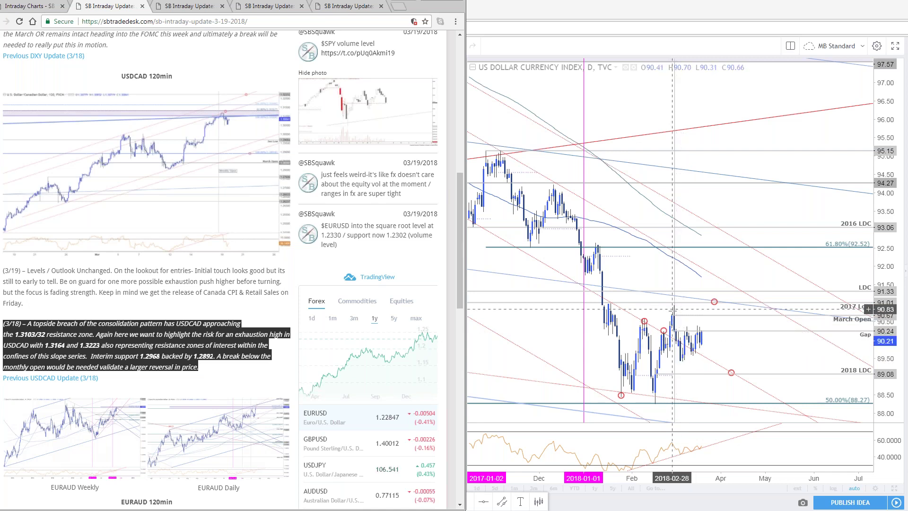
- Switch back to the TradingView window and load USDCAD in the side-by-side 120-minute and daily charts
key("alt+Tab")
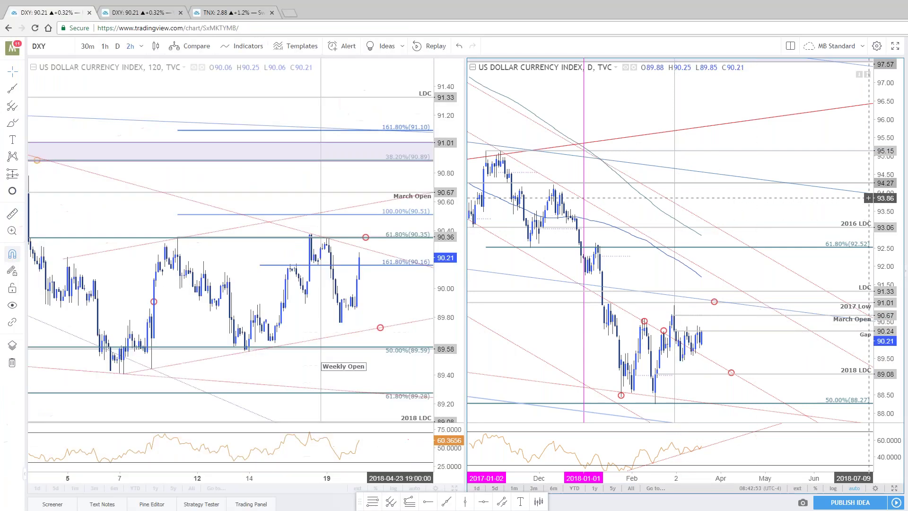
type("USDCAD")
key("Return")
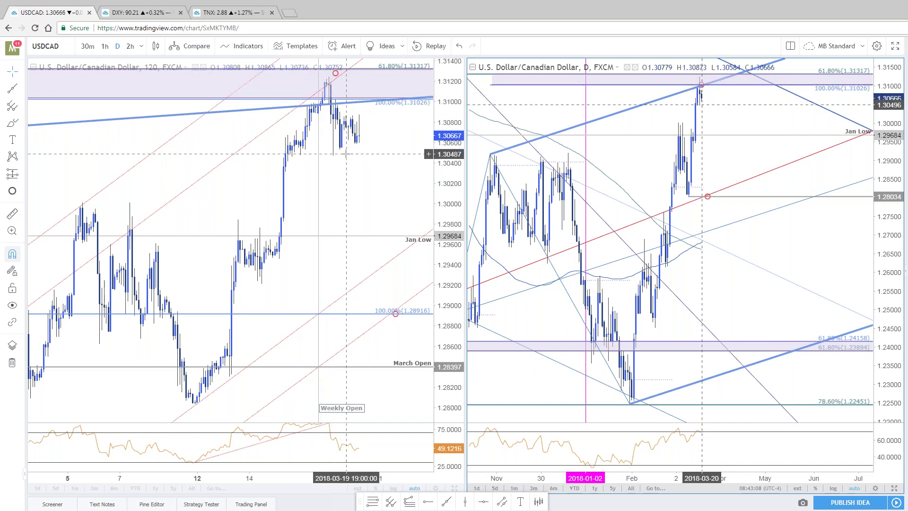
- Rescale and shift the USDCAD 120-minute chart to show prices from about 1.276 to 1.322 with space after the latest candles
left_click_drag(346, 154, 344, 203)
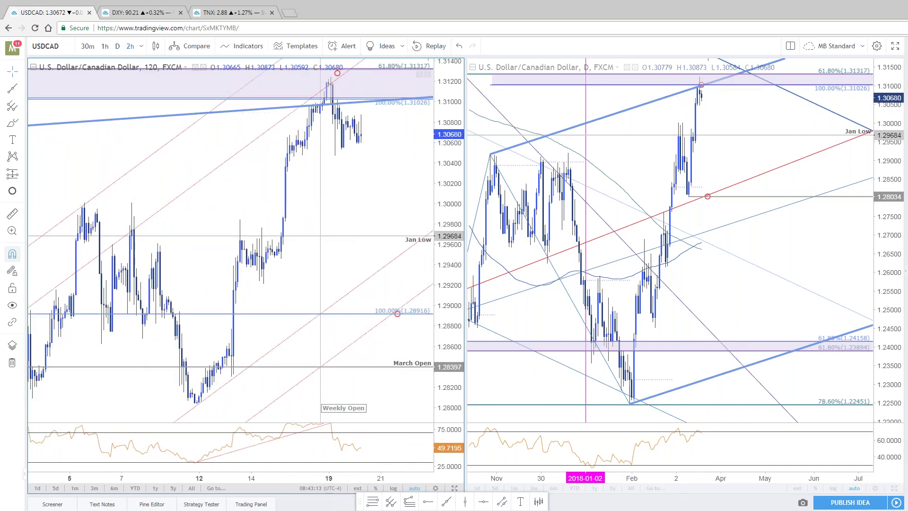
left_click_drag(452, 194, 452, 214)
left_click_drag(370, 124, 340, 142)
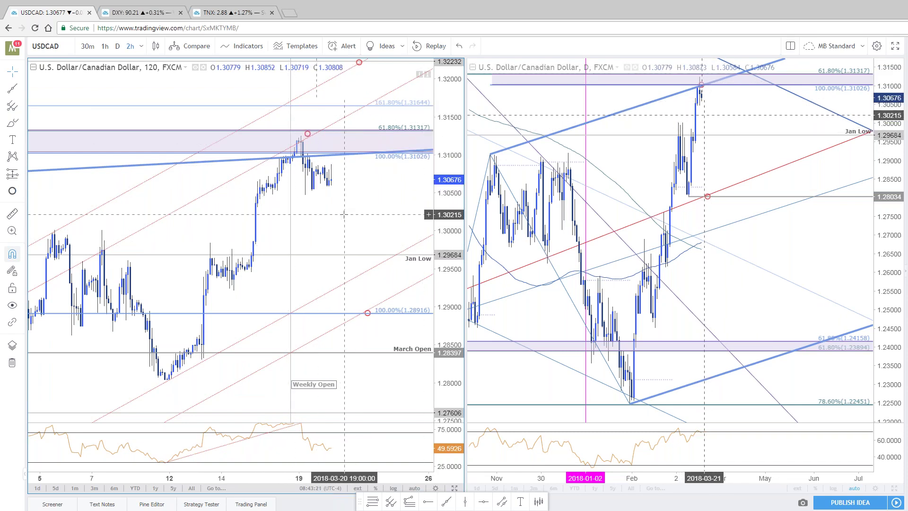
- Bring up the USDCAD weekly chart and examine the channel resistance, the 61.8% retracement, and the rising line from the September 2017 low
left_click(137, 12)
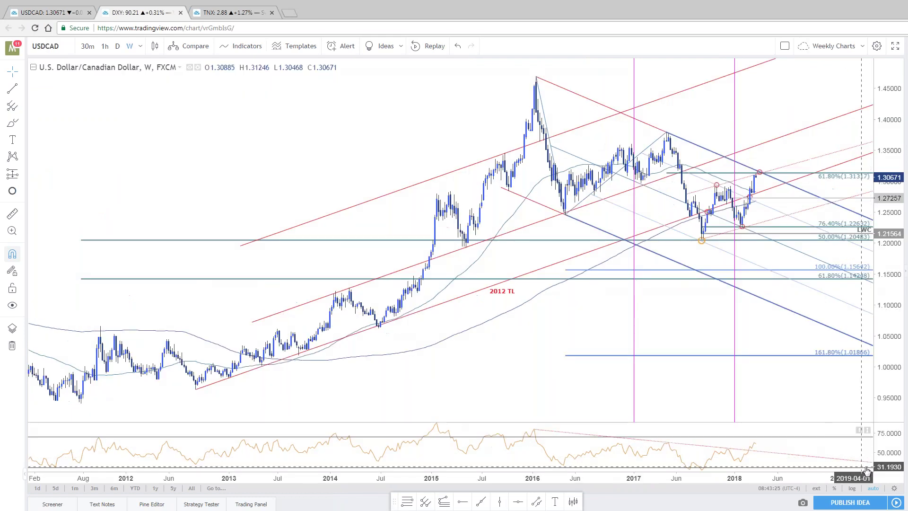
left_click_drag(731, 417, 690, 433)
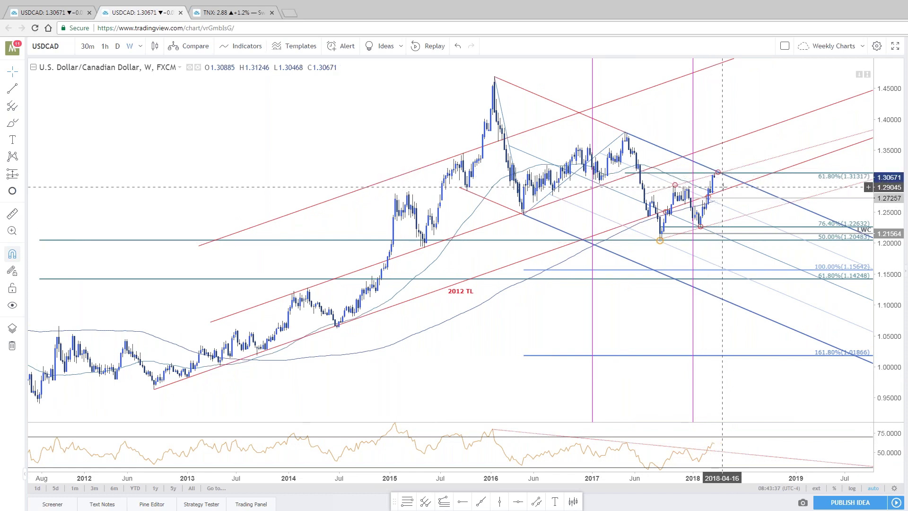
scroll(724, 188, "up", 5)
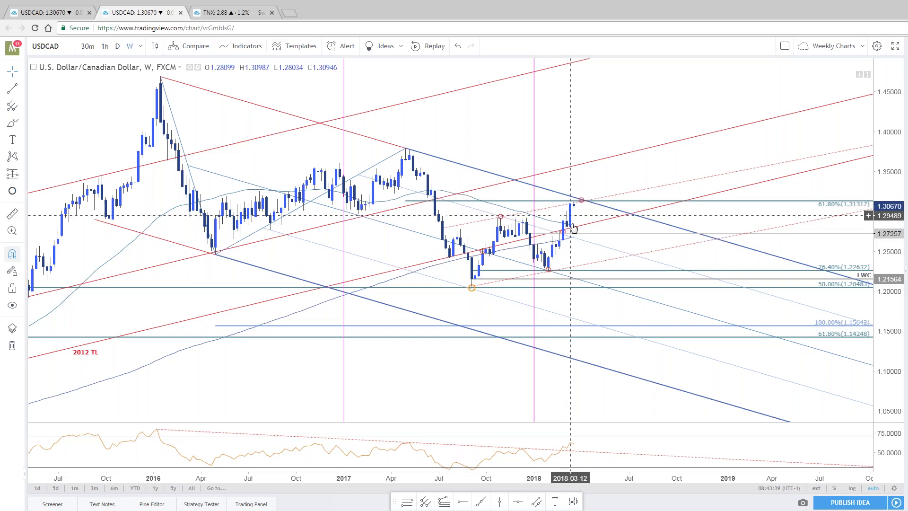
scroll(567, 223, "down", 2)
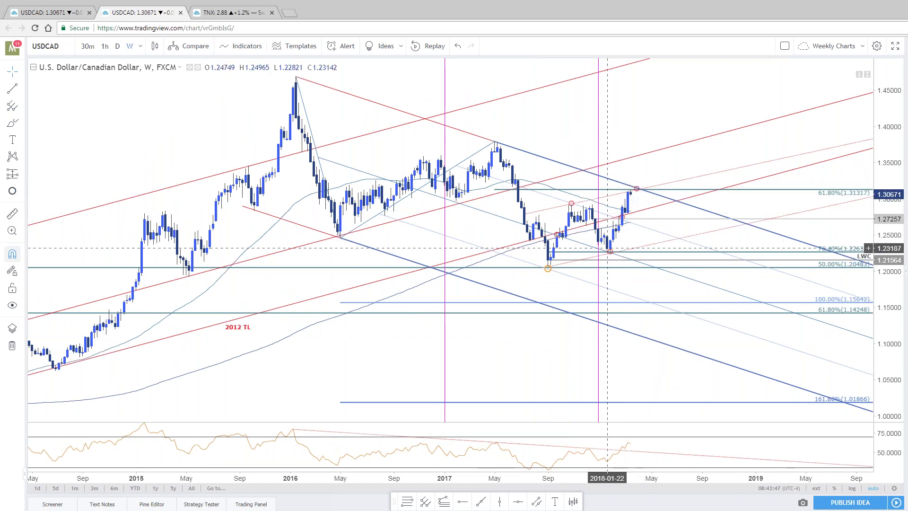
scroll(624, 246, "down", 2)
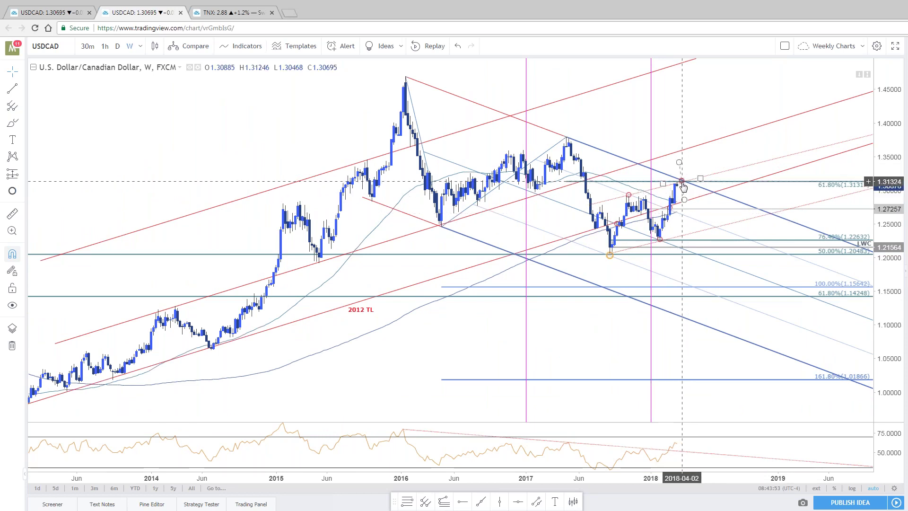
scroll(805, 274, "down", 1)
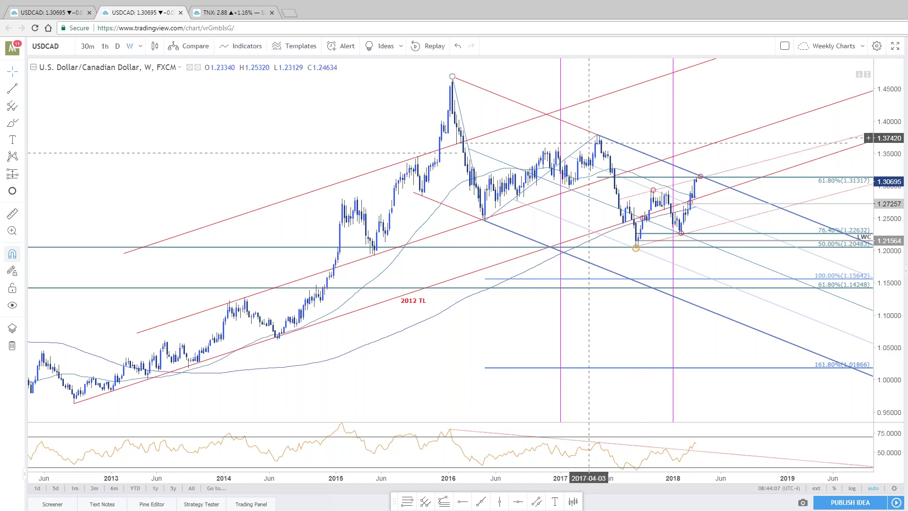
scroll(725, 359, "up", 5)
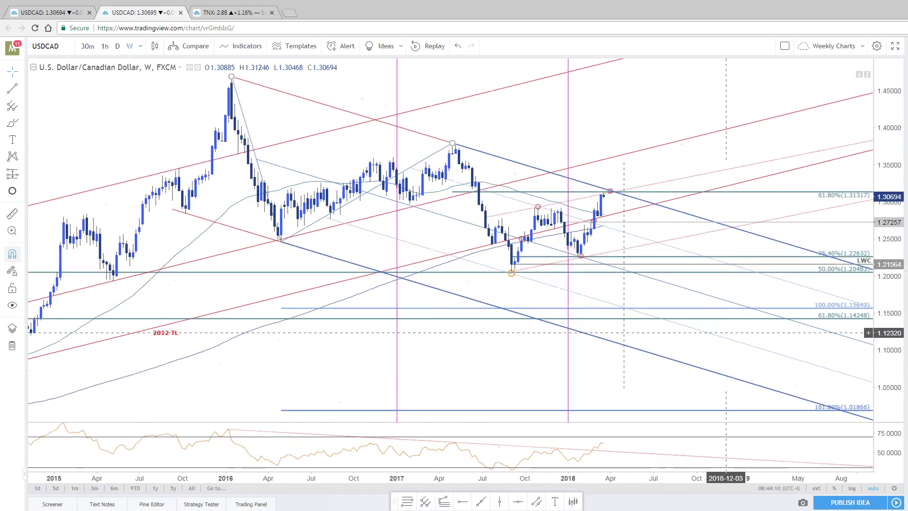
left_click(620, 249)
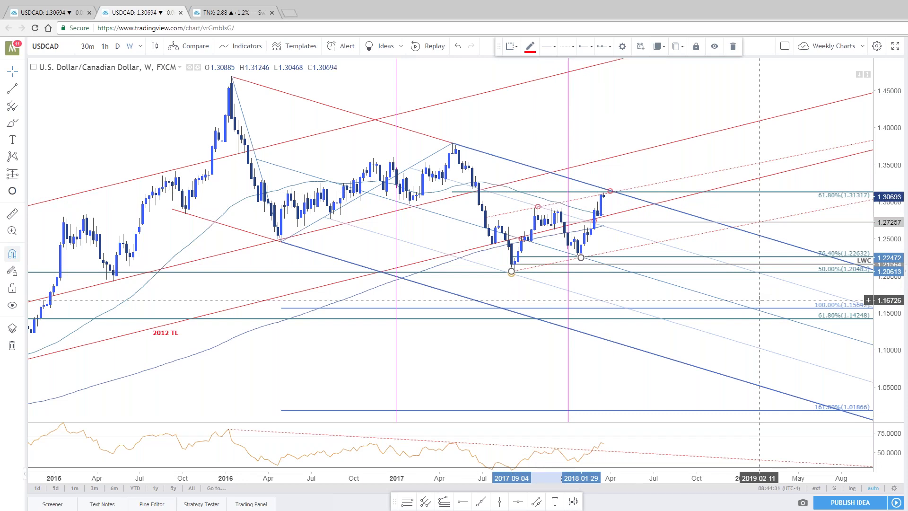
scroll(401, 300, "down", 2)
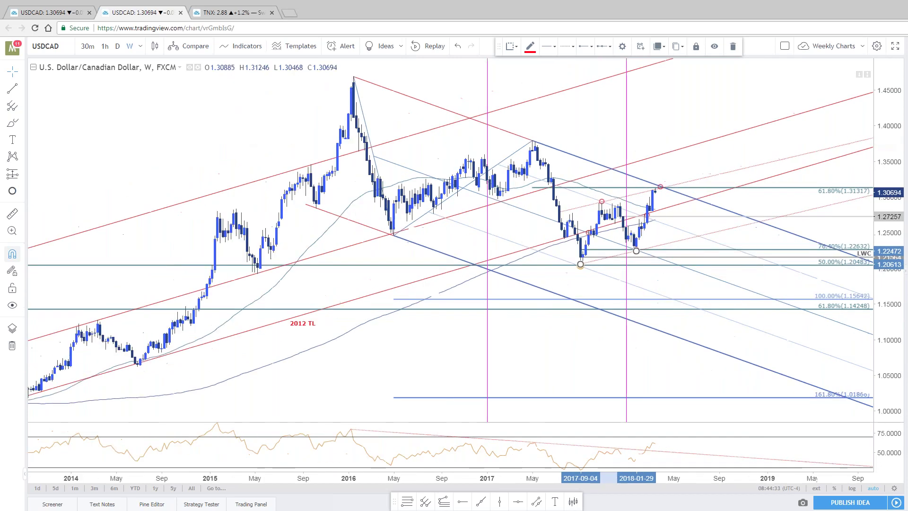
scroll(118, 83, "down", 2)
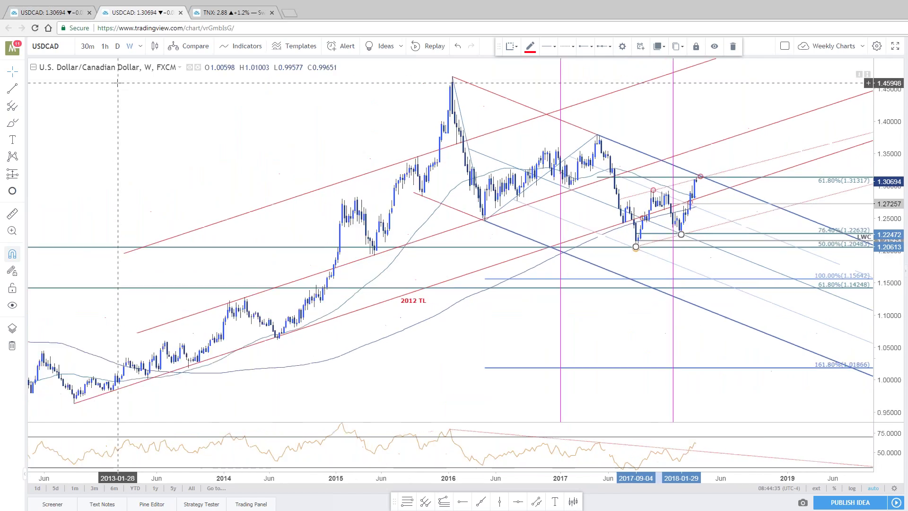
- Return to the side-by-side USDCAD layout, maximize the daily chart, and examine the rising channel and the descending slope lines from the 2017 high
key("ctrl+shift+Tab")
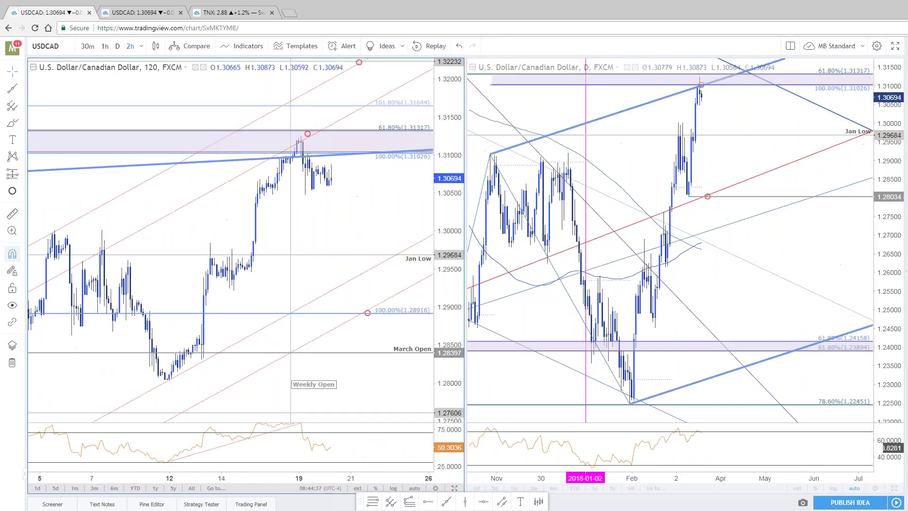
left_click(895, 490)
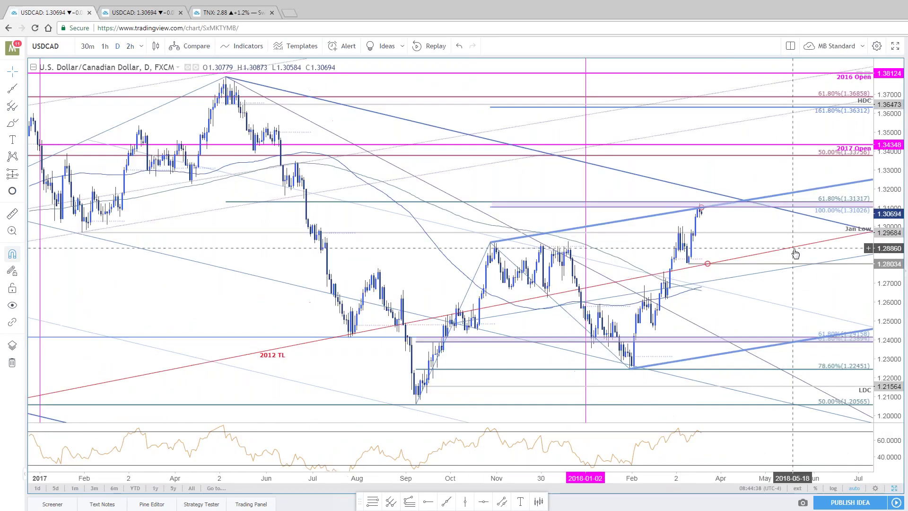
scroll(796, 254, "up", 1)
left_click(844, 211)
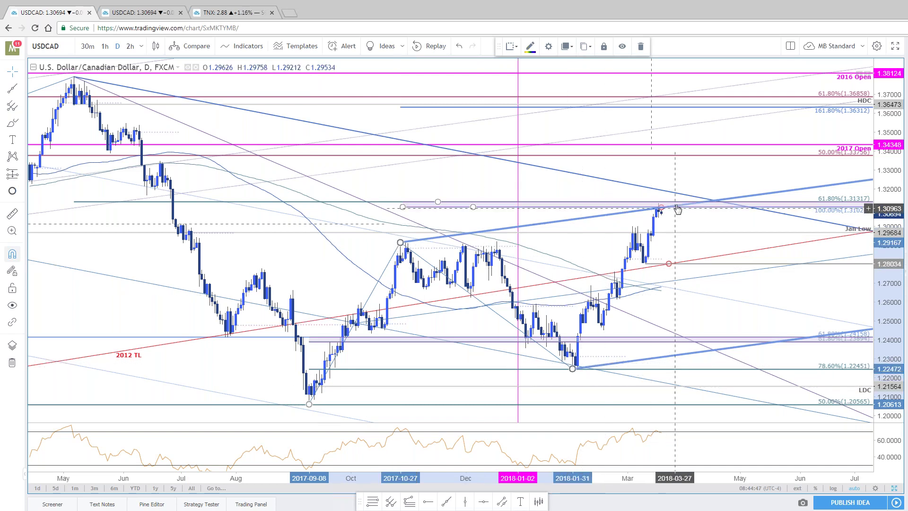
scroll(678, 210, "down", 3)
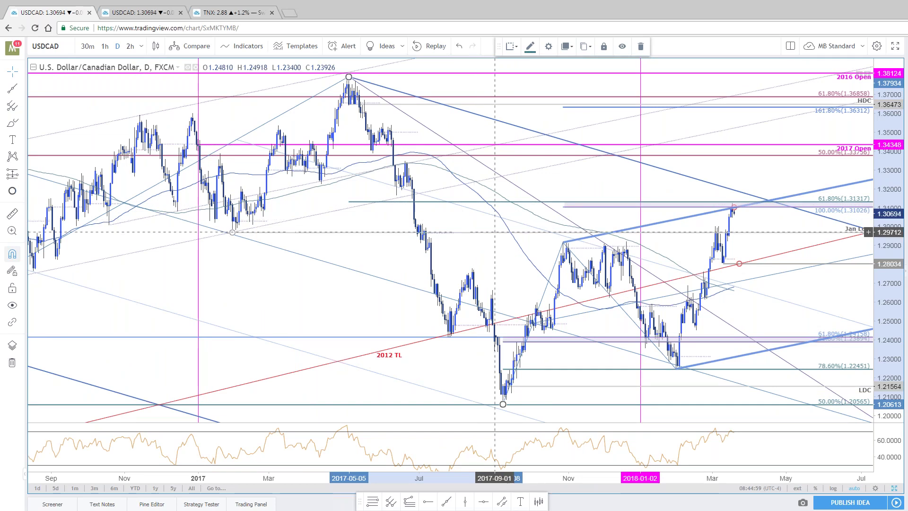
scroll(705, 278, "up", 1)
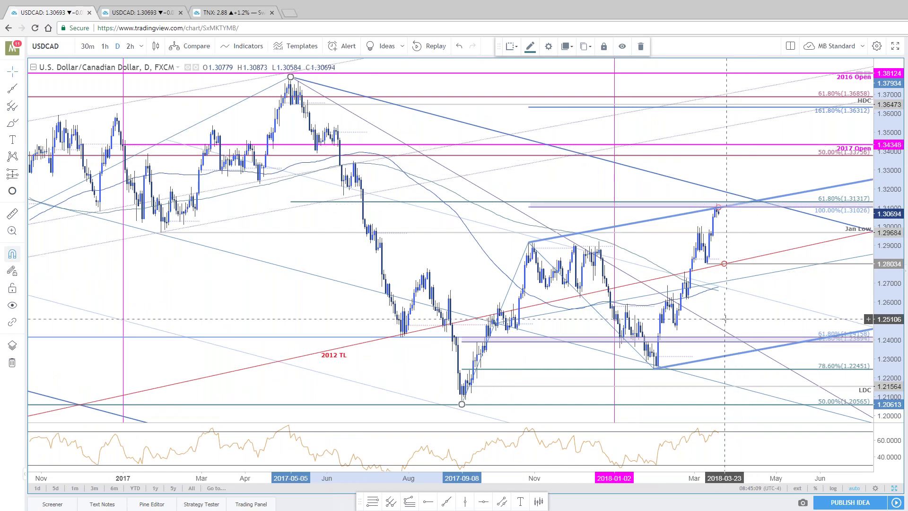
scroll(734, 208, "up", 1)
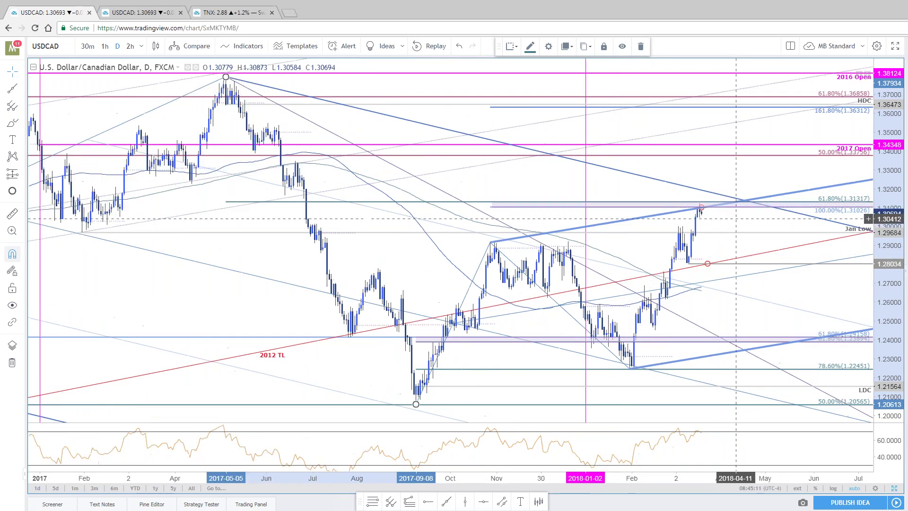
- Measure the USDCAD daily rally from the early-February low to the March high at the rising channel's upper line
scroll(741, 228, "down", 1)
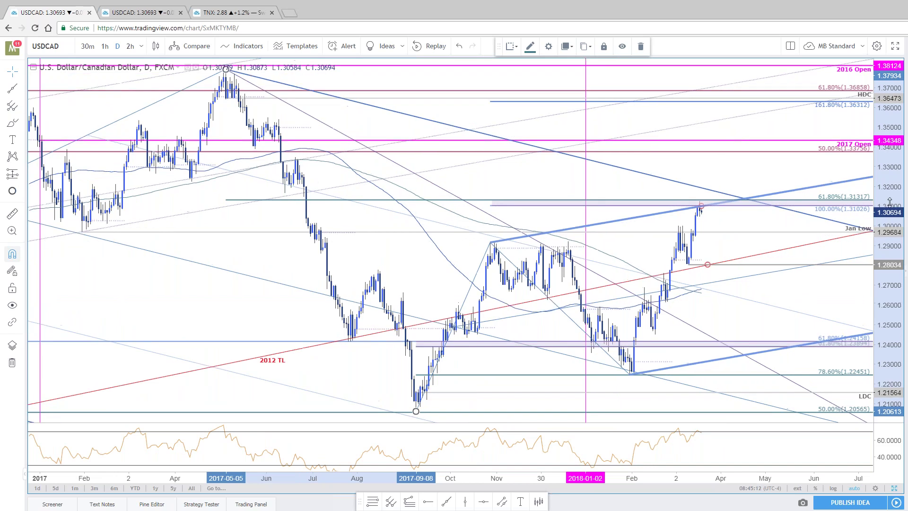
left_click_drag(741, 227, 744, 216)
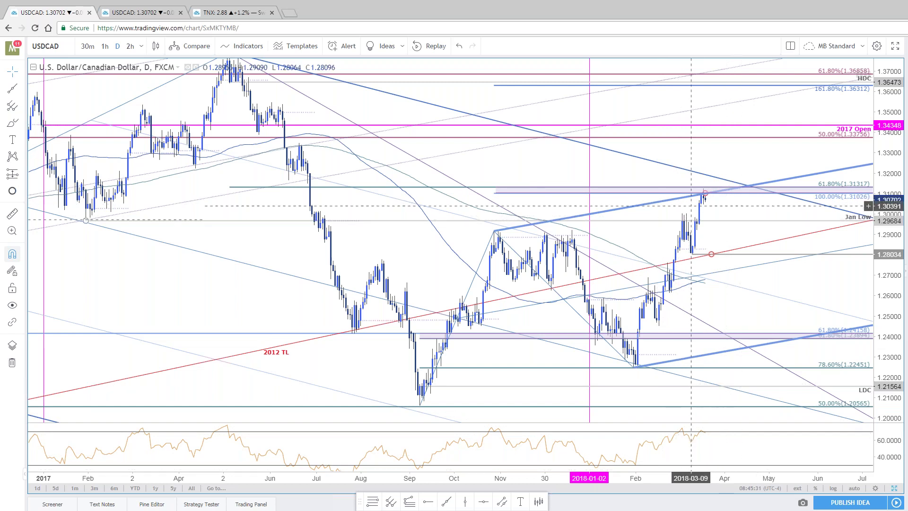
left_click(717, 192)
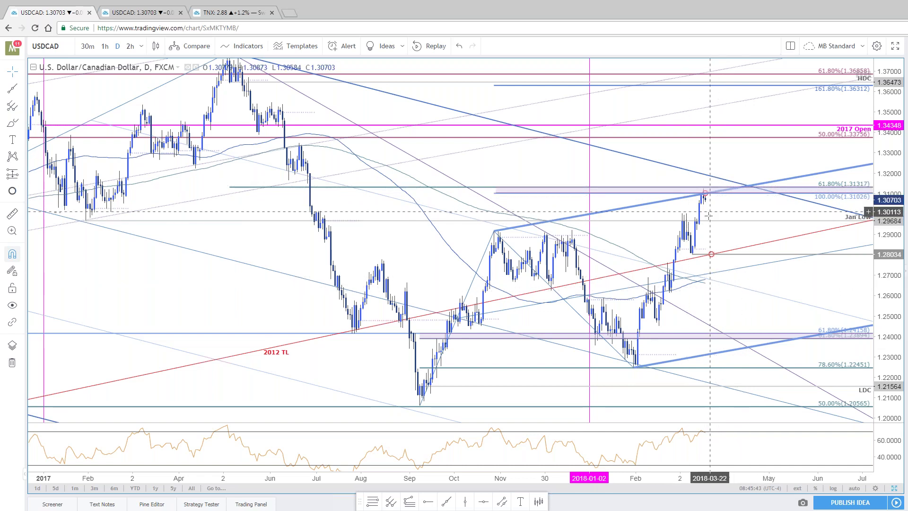
scroll(703, 253, "up", 1)
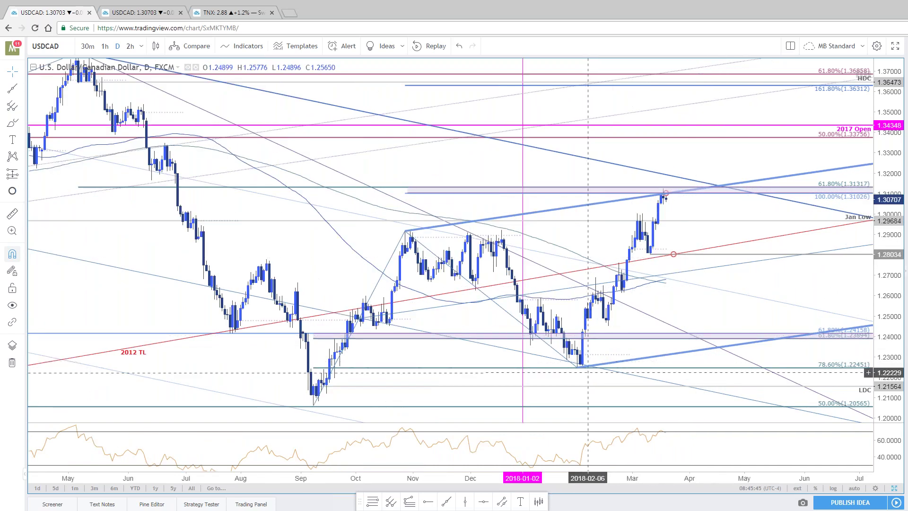
scroll(595, 369, "up", 1)
left_click_drag(606, 367, 685, 191)
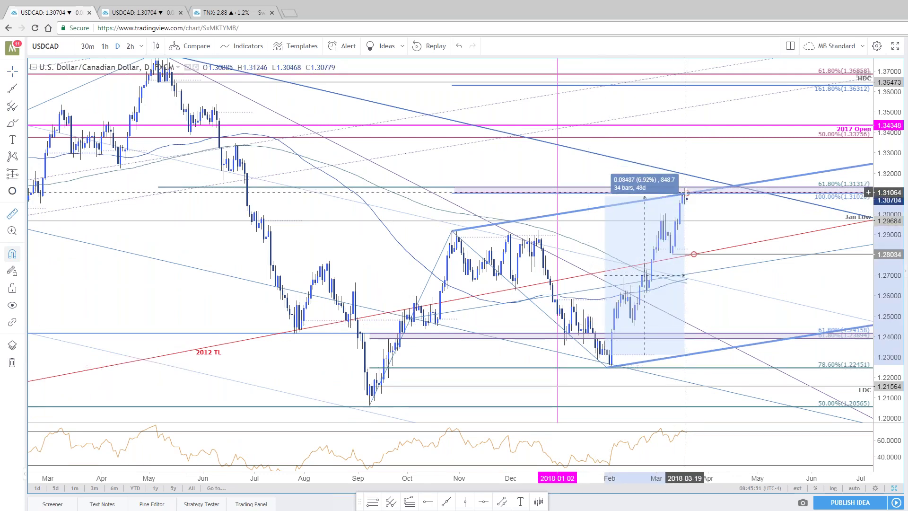
mouse_move(605, 366)
left_mouse_down()
mouse_move(608, 378)
mouse_move(734, 301)
left_mouse_up()
left_click(826, 302)
mouse_move(826, 303)
left_mouse_down()
mouse_move(811, 294)
mouse_move(822, 299)
left_mouse_up()
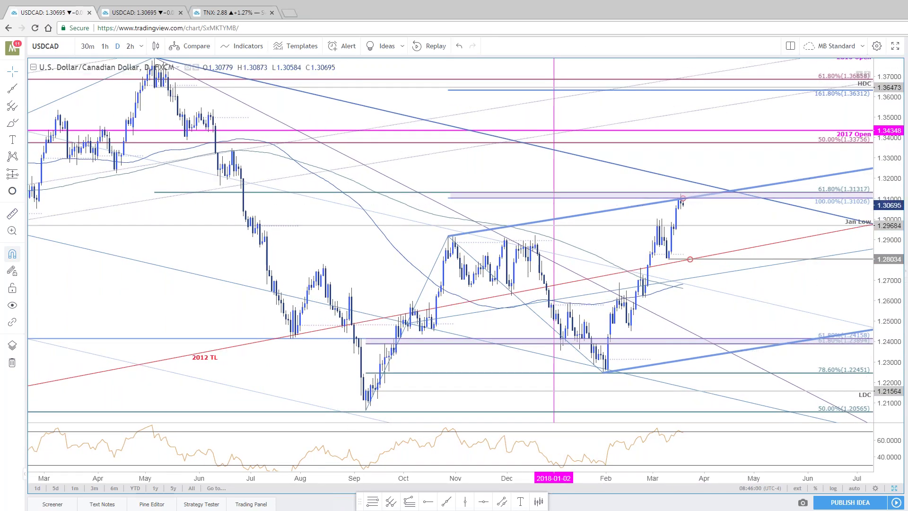
- Maximize the USDCAD 120-minute chart, and enlarge the USDCAD 120min image in the SB Trade Desk 3/19 intraday update beside it
left_click(894, 488)
left_click(452, 488)
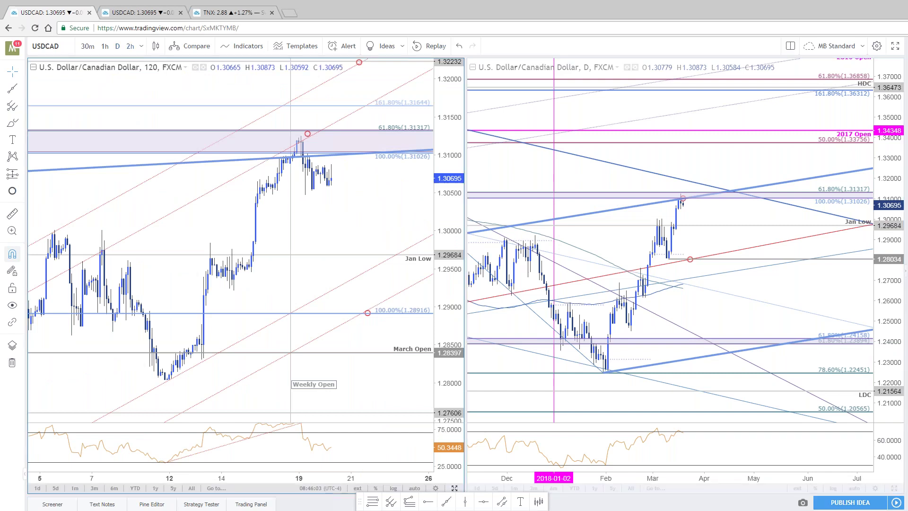
key("alt+Tab")
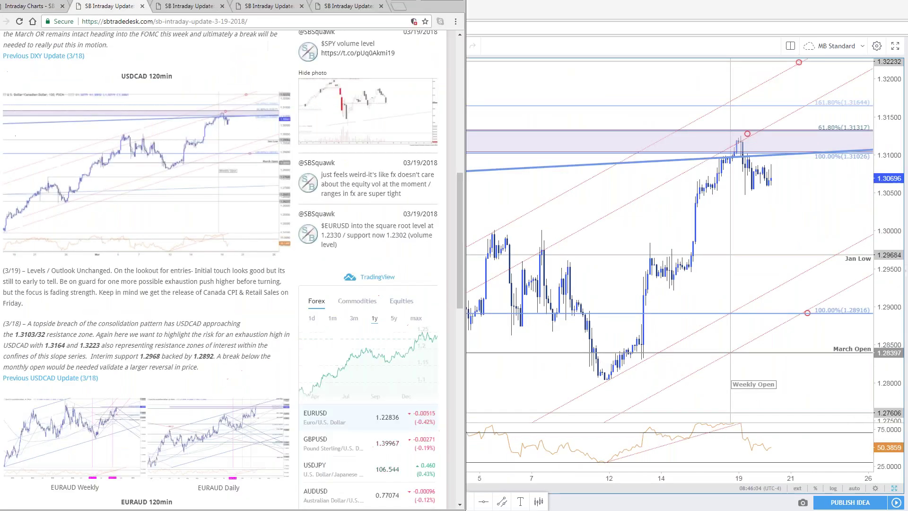
left_click(213, 158)
left_click(445, 138)
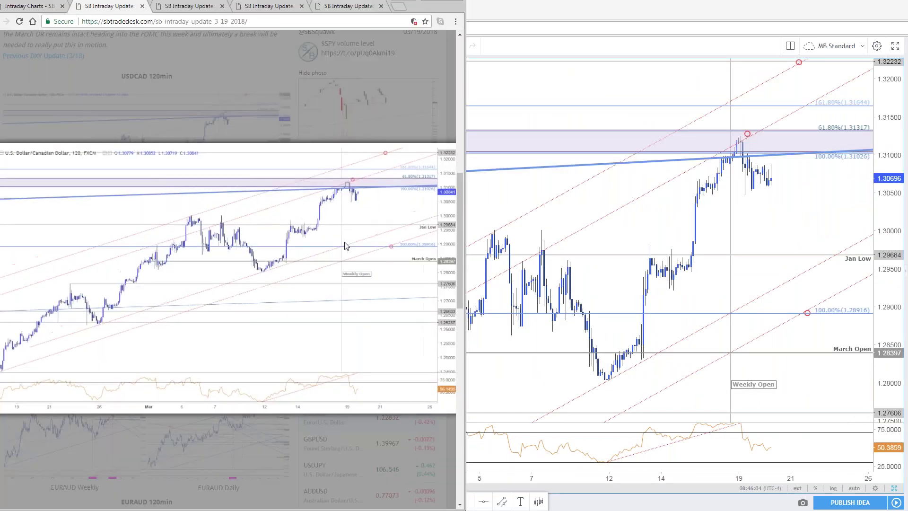
- View the enlarged 240min chart in the previous USDCAD update (3/18), and return to the enlarged 120min chart of the 3/19 update
left_click(97, 379)
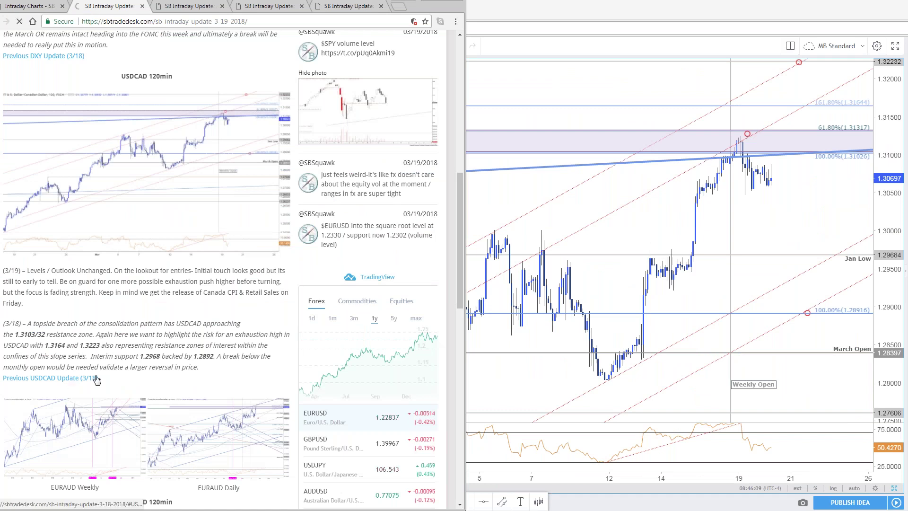
left_click(225, 203)
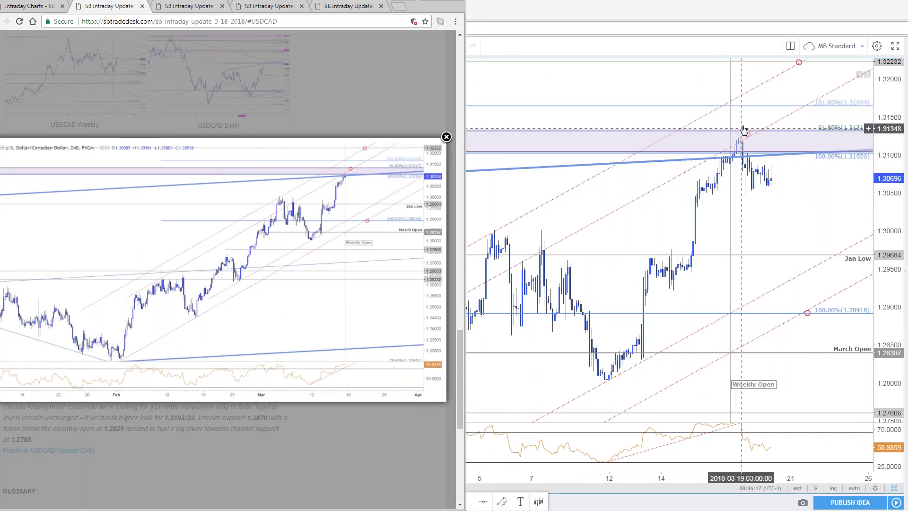
key("alt+Left")
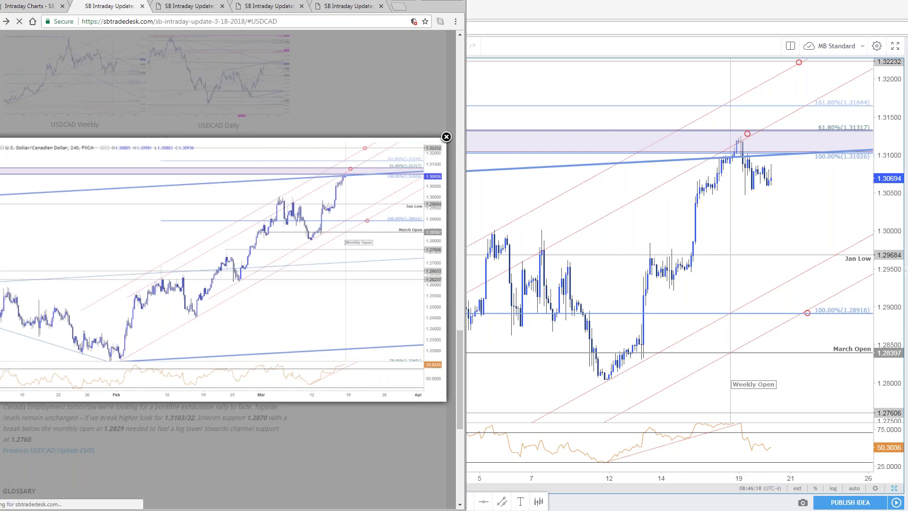
left_click(227, 141)
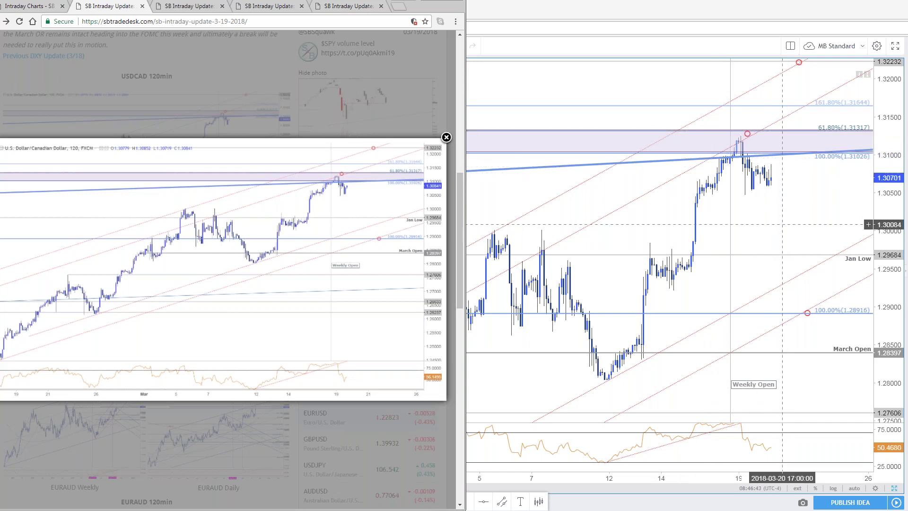
- Examine the TradingView USDCAD 120-minute chart, and compare it with the enlarged 240min chart of the SB Trade Desk 3/18 update in a separate tab
left_click_drag(782, 224, 741, 204)
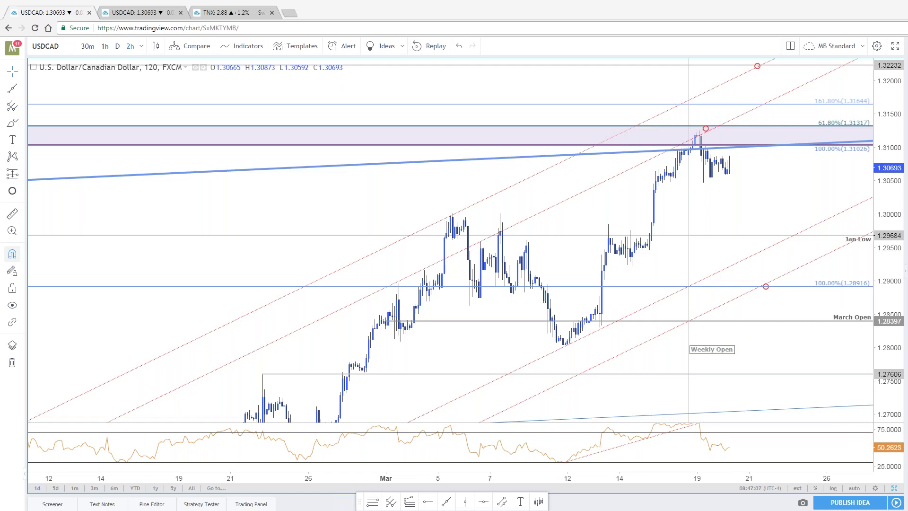
left_click_drag(767, 181, 709, 186)
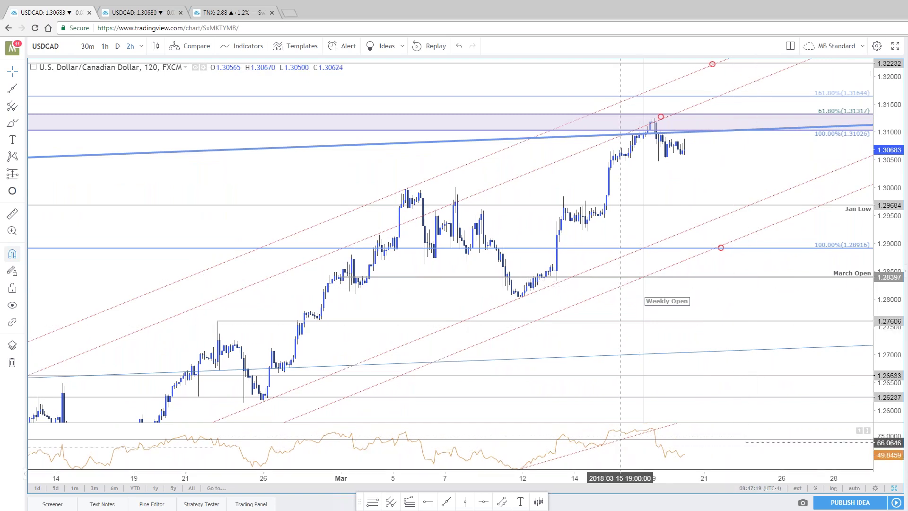
key("alt+Tab")
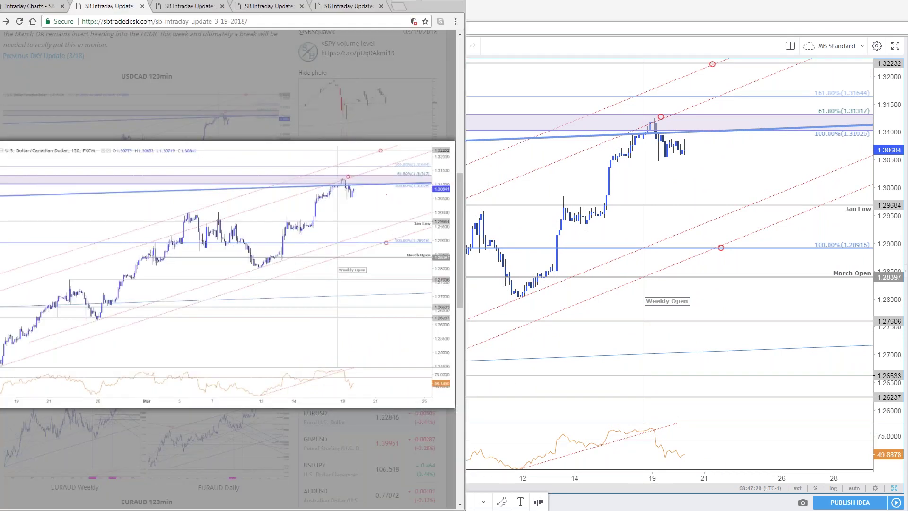
left_click(64, 379)
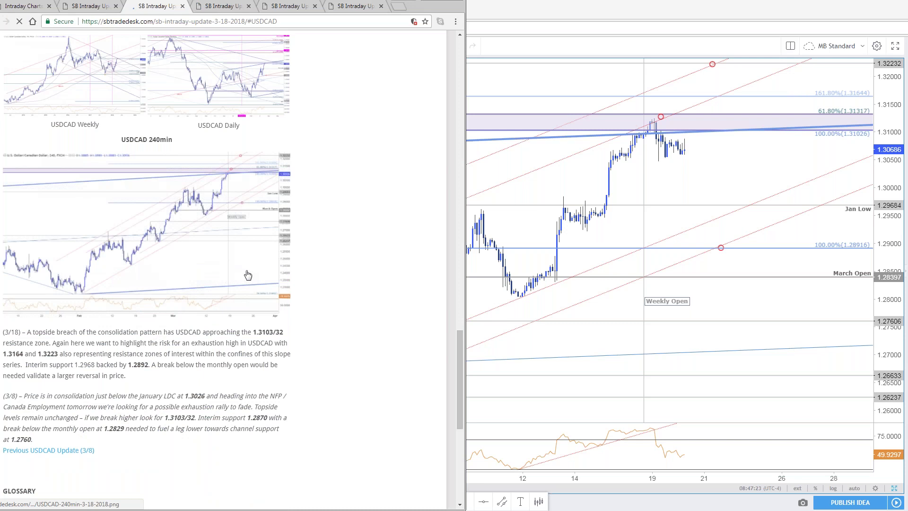
left_click(245, 274)
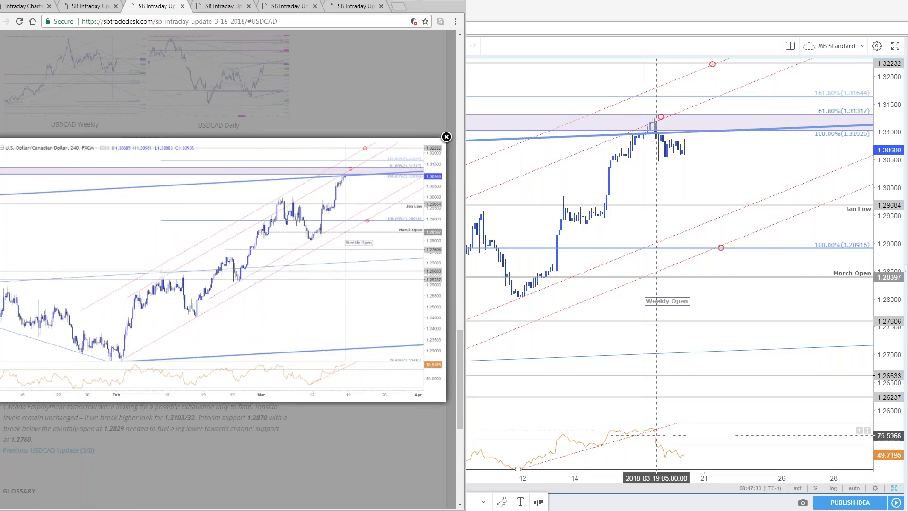
- On the TradingView USDCAD 120-minute chart, move the red circle marker near the 61.80% (1.31317) level further along the rising slope line
left_click(705, 154)
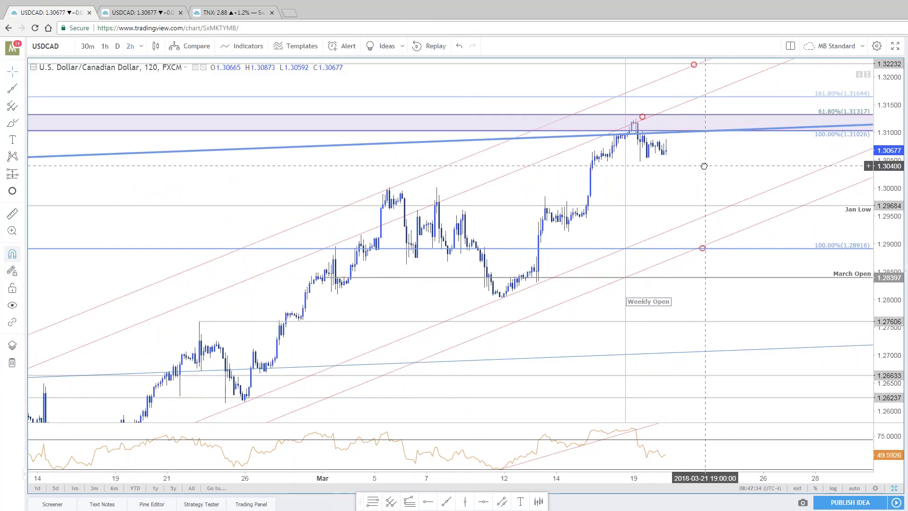
left_click_drag(704, 166, 708, 174)
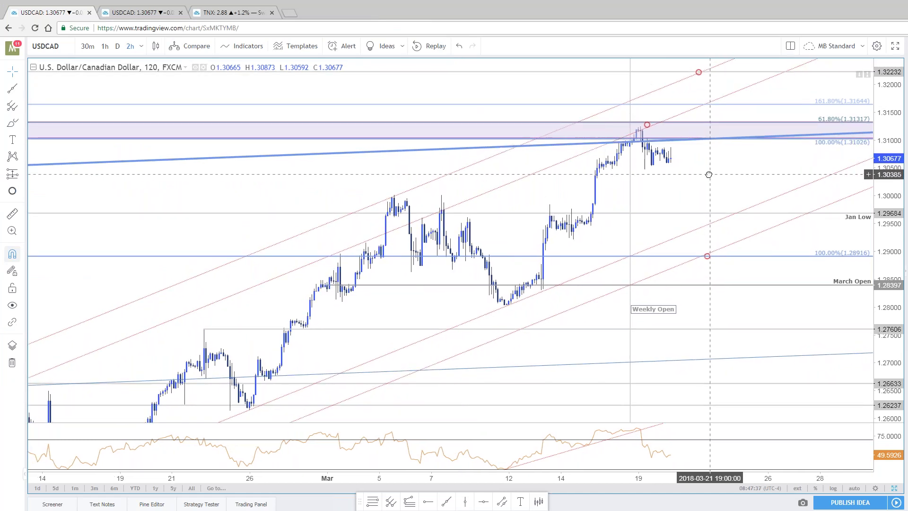
left_click_drag(647, 124, 670, 122)
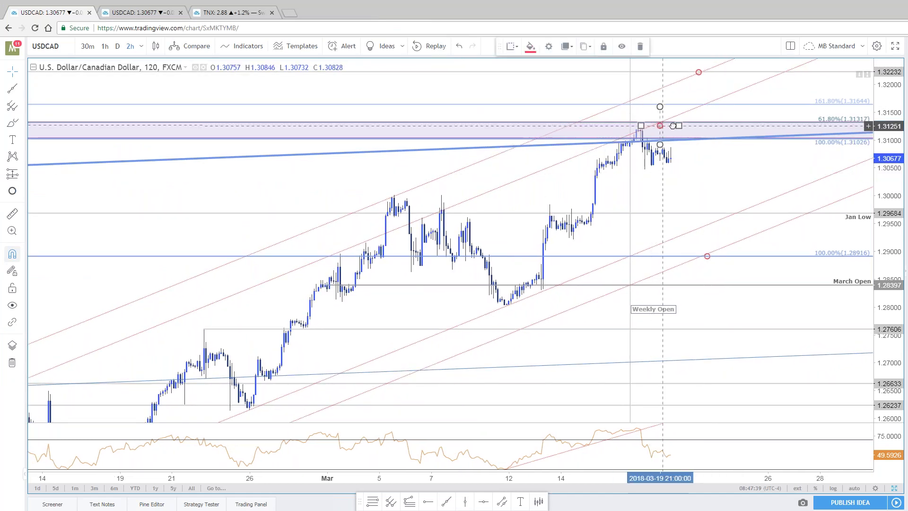
left_click(709, 242)
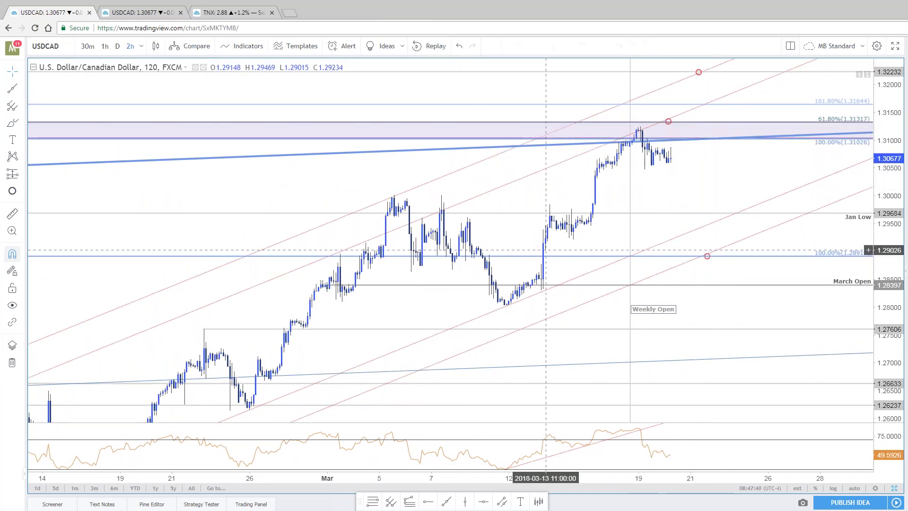
- Examine the February pivots that define the rising USDCAD channel lines, and return to the latest candles at the resistance zone
scroll(261, 400, "down", 1)
left_click_drag(215, 331, 304, 219)
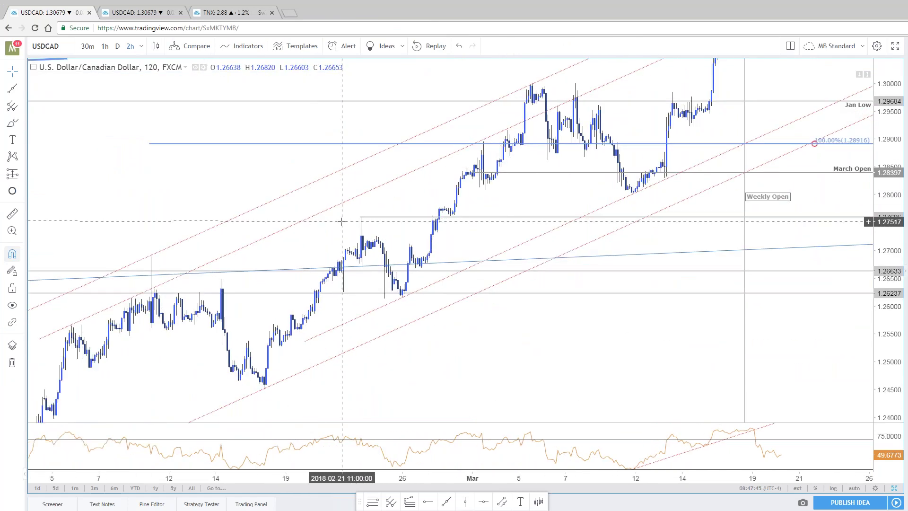
left_click_drag(360, 222, 231, 307)
scroll(710, 149, "up", 2)
left_click_drag(714, 156, 734, 174)
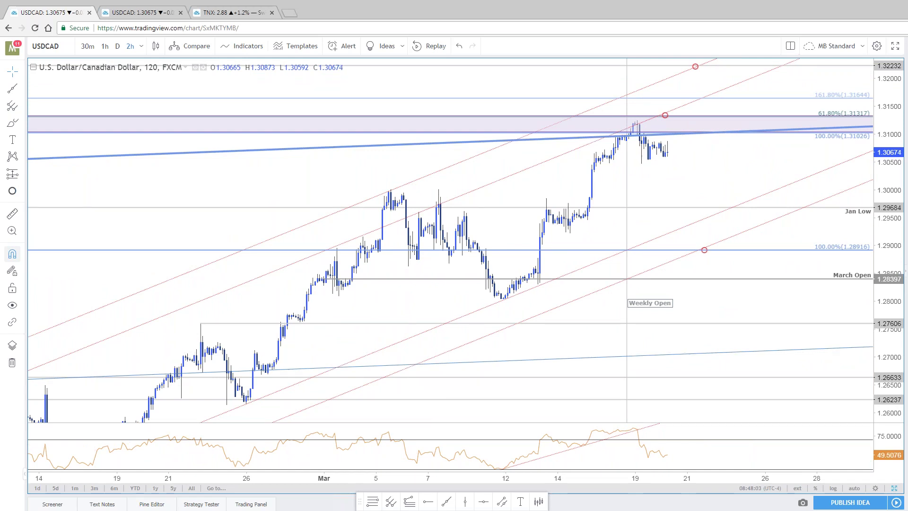
- Bring up the picture of this week's most important central bank releases, read it, and move it off the chart
key("alt+Tab")
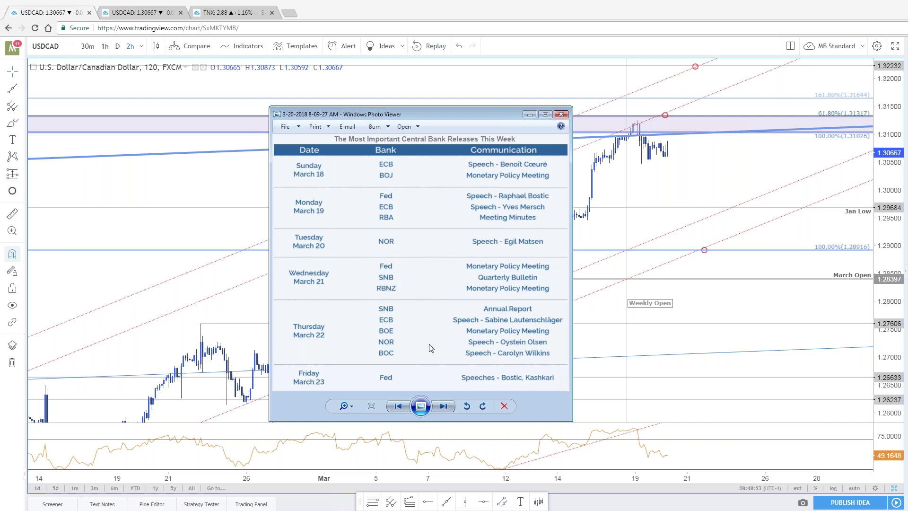
left_click_drag(486, 116, 666, 122)
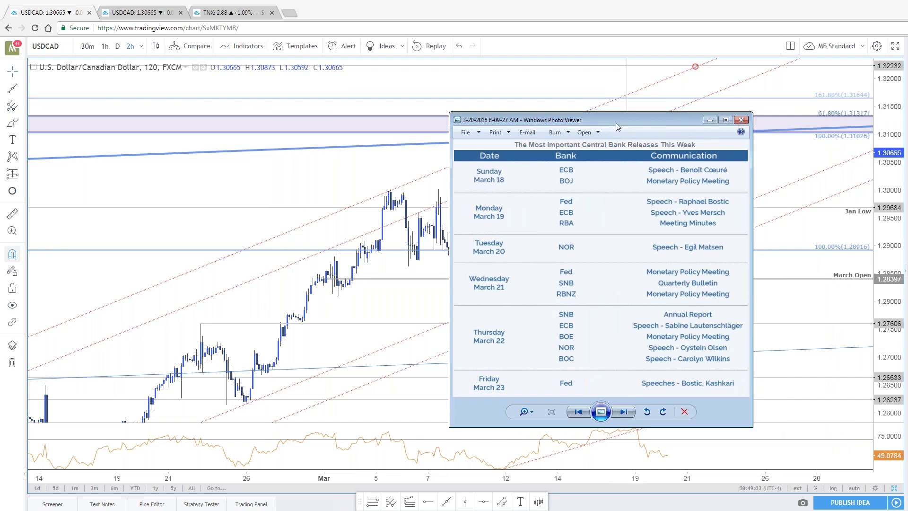
left_click_drag(615, 121, 907, 254)
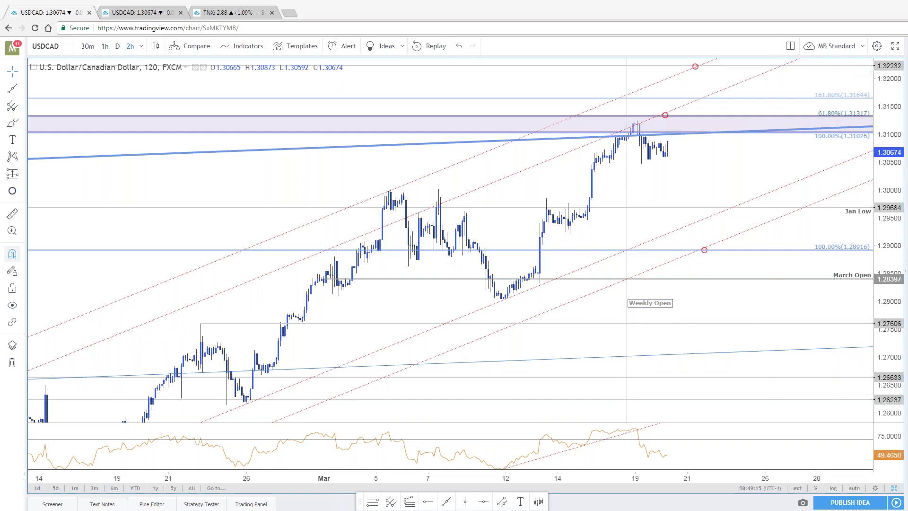
- Examine the USDCAD 120-minute channel's lower parallels against the Jan Low and the projected path into early April
left_click_drag(688, 161, 641, 163)
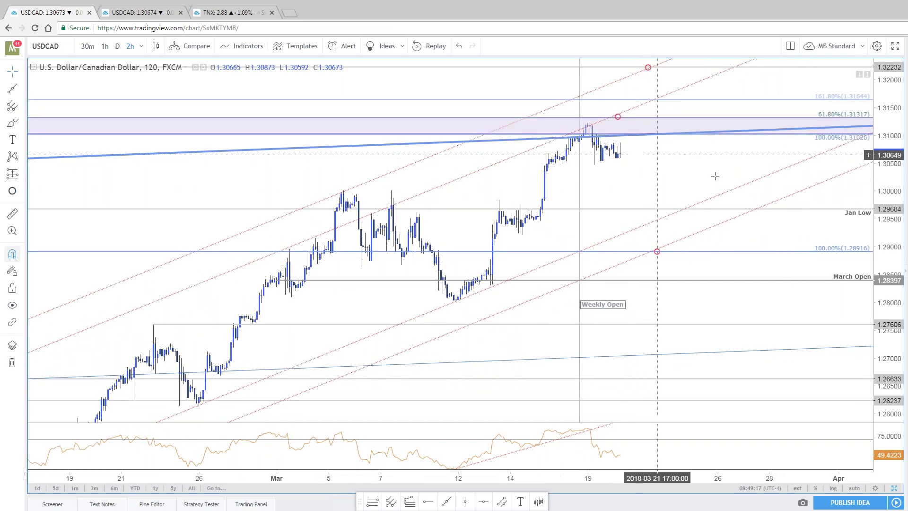
left_click_drag(674, 212, 681, 205)
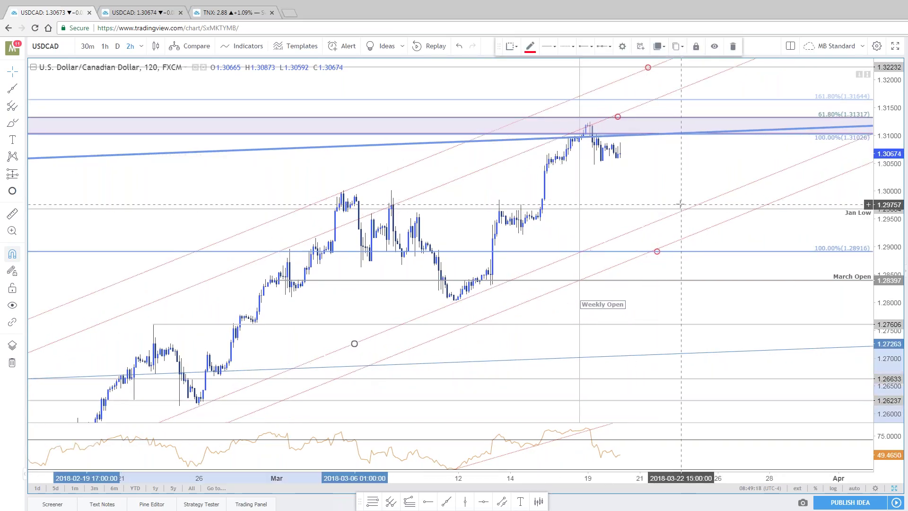
left_click(645, 146)
scroll(615, 156, "down", 1)
scroll(624, 206, "down", 3)
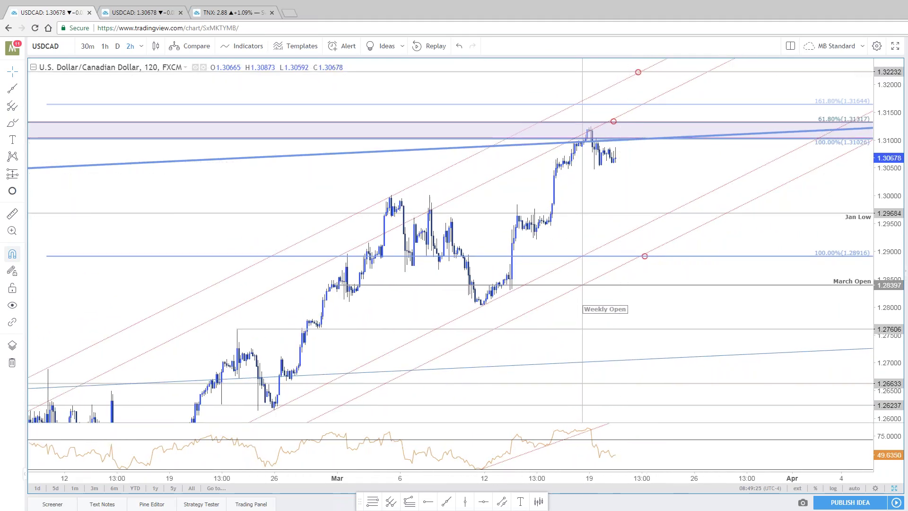
- Switch to the SB Trade Desk window, skim the 3/18 update, and find the EURAUD 120min section in the 3/19 update
key("alt+Tab")
scroll(347, 338, "down", 5)
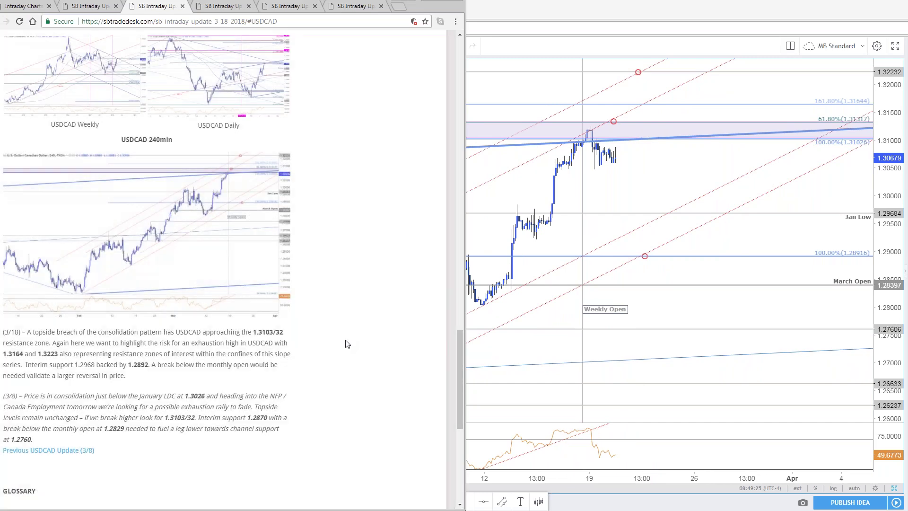
scroll(349, 337, "down", 1)
scroll(347, 338, "up", 15)
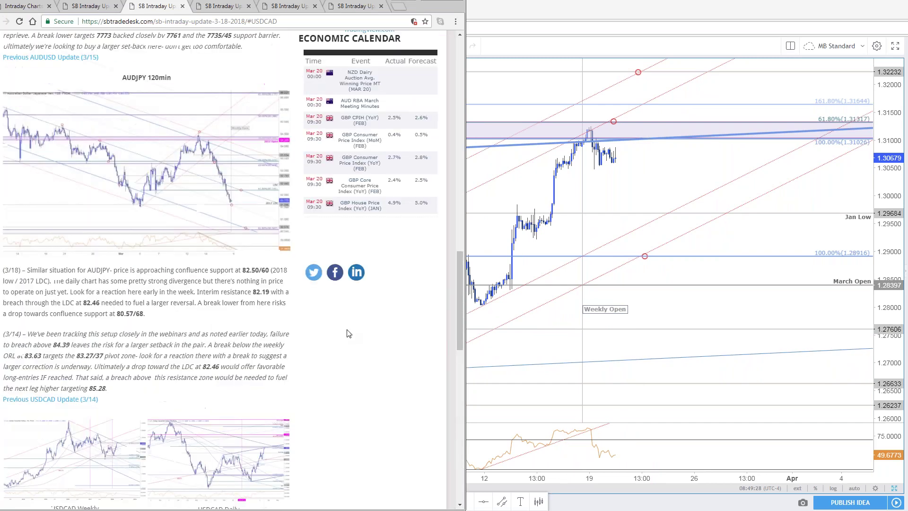
scroll(347, 337, "up", 6)
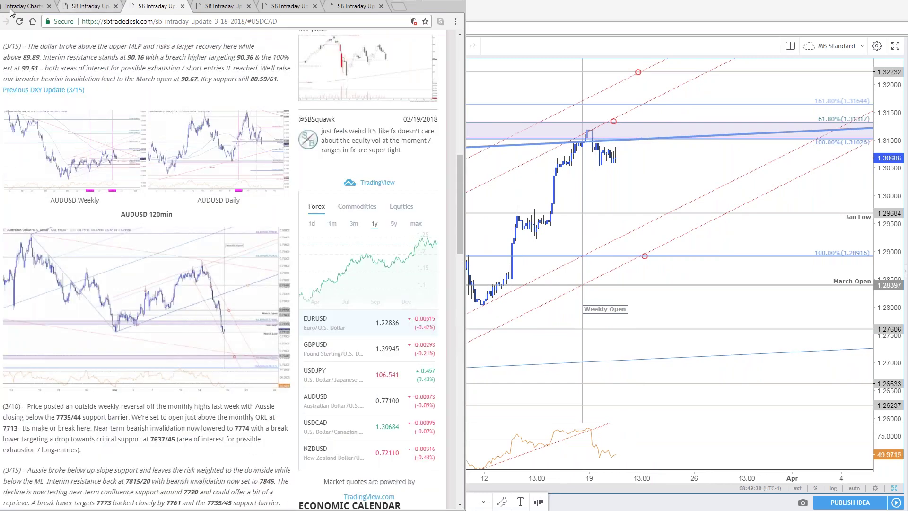
left_click(90, 7)
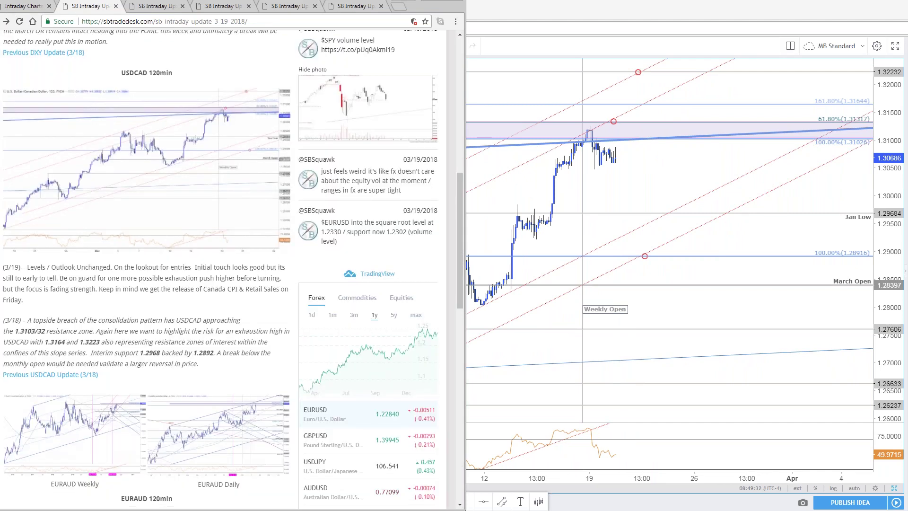
scroll(332, 296, "down", 5)
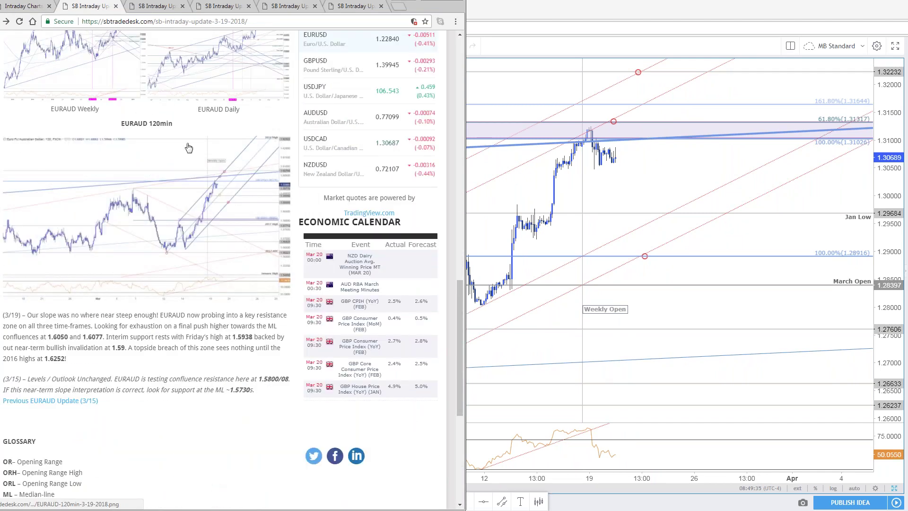
- Switch to the TradingView window, load NZDUSD, and examine its 120-minute chart around the latest candles and the rising red trendline
scroll(333, 296, "up", 1)
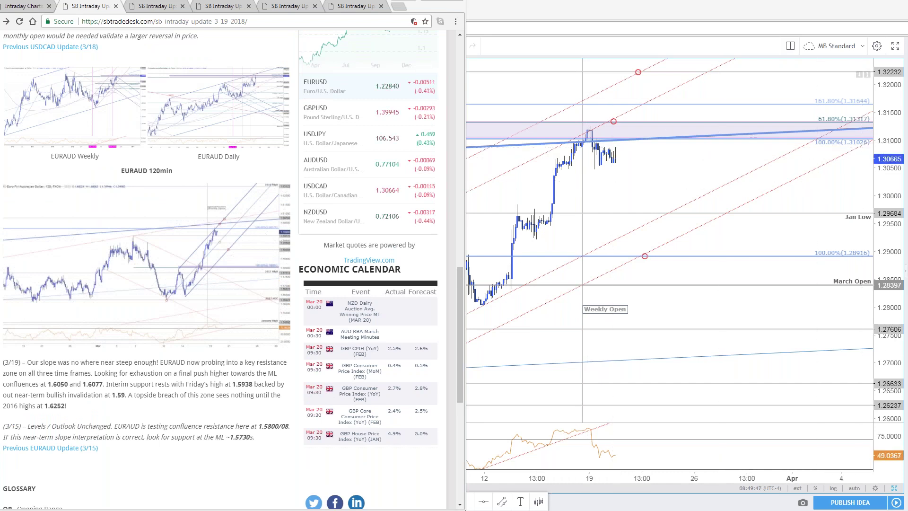
key("alt+Tab")
type("NZDUSD")
key("Return")
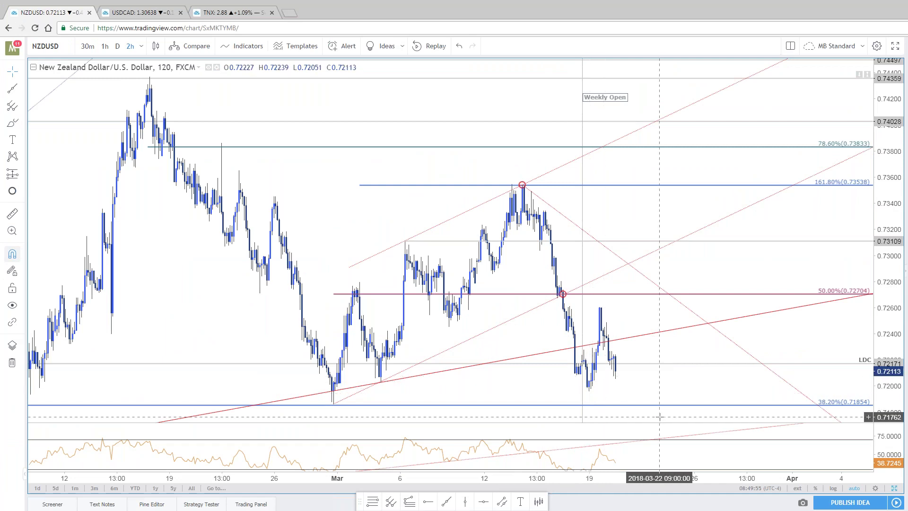
scroll(550, 364, "down", 2)
scroll(550, 364, "down", 5)
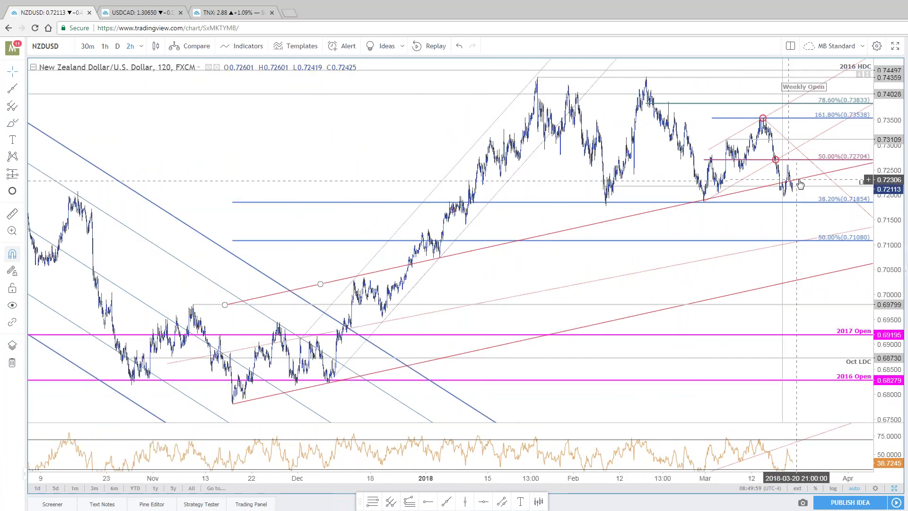
scroll(799, 184, "up", 4)
scroll(776, 264, "up", 2)
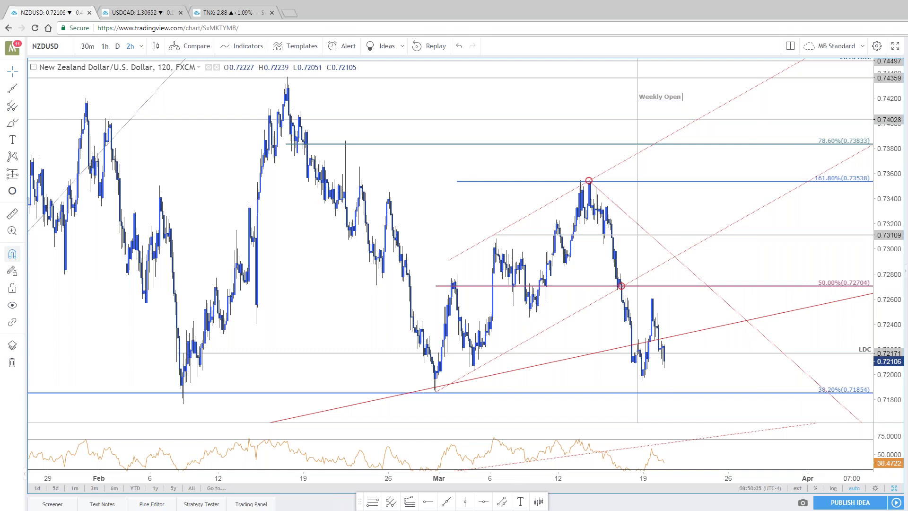
- Load EURAUD on the weekly chart and open the EURAUD Weekly picture in the 3/19 SB Trade Desk update for comparison
left_click(894, 488)
left_click(138, 12)
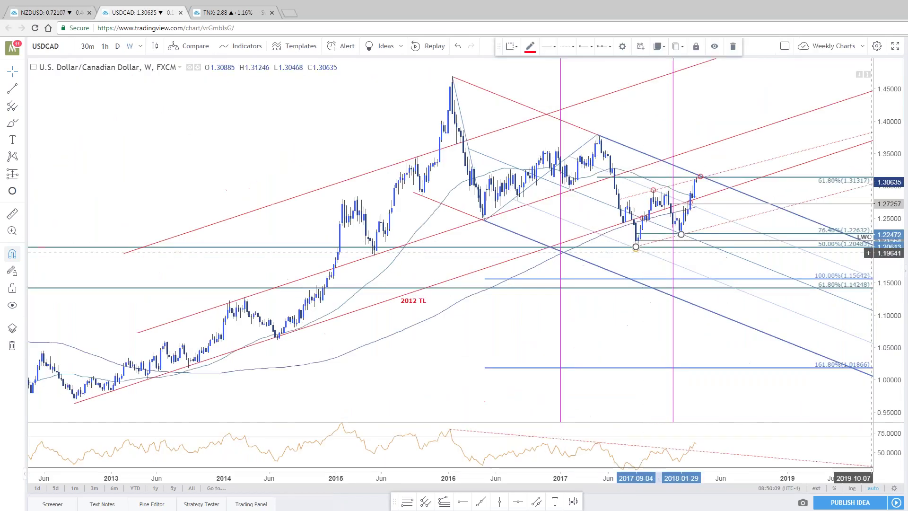
type("EURAUD")
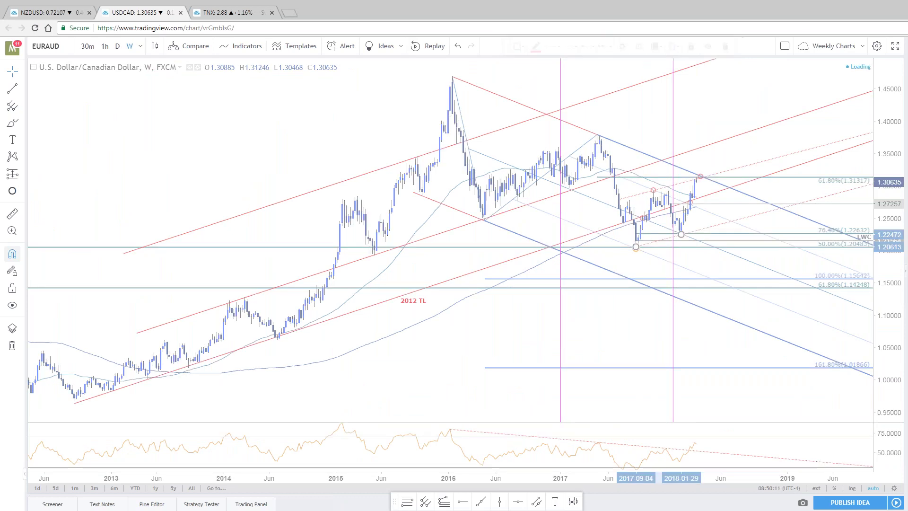
key("Return")
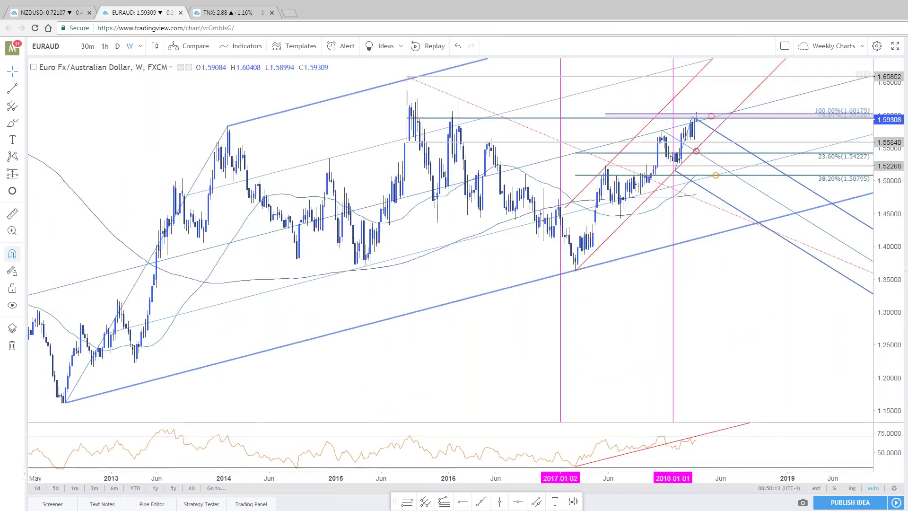
key("alt+Tab")
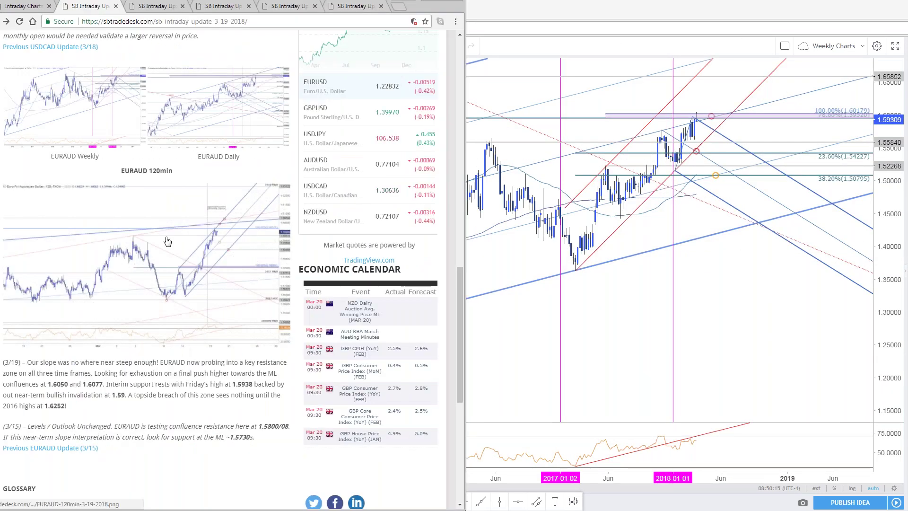
left_click(103, 110)
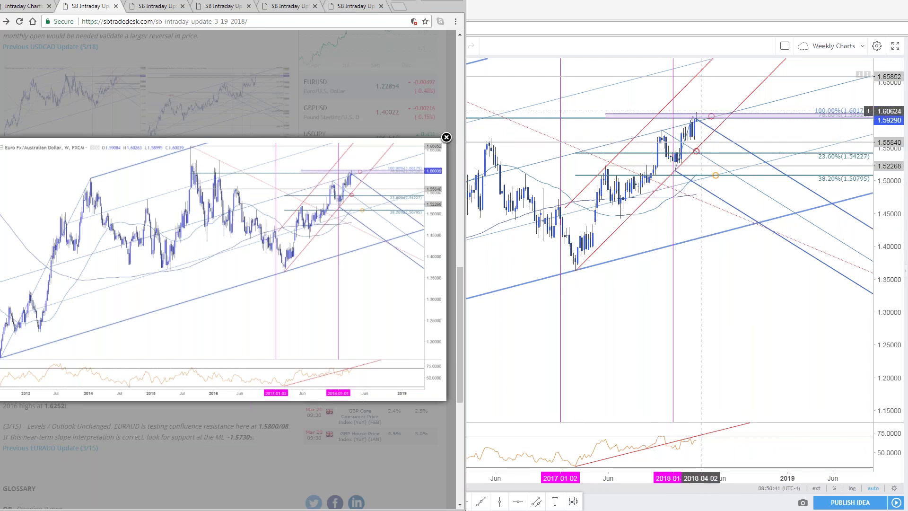
- Delete the descending blue pitchfork and the red and orange circles below current price from the EURAUD weekly chart
left_click(698, 123)
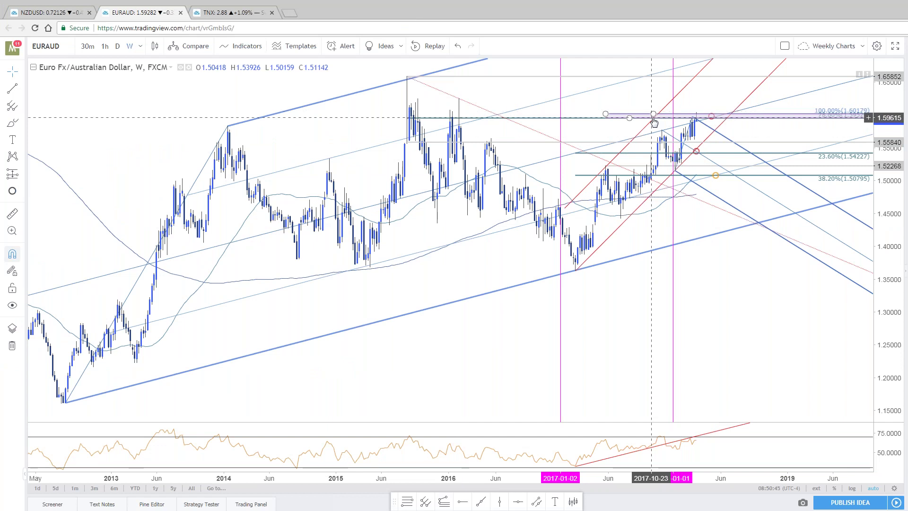
left_click(708, 130)
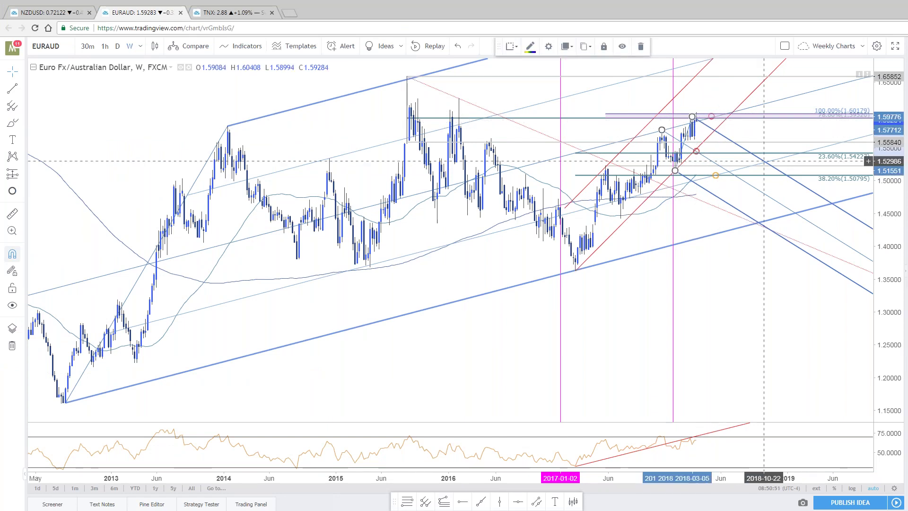
key("Delete")
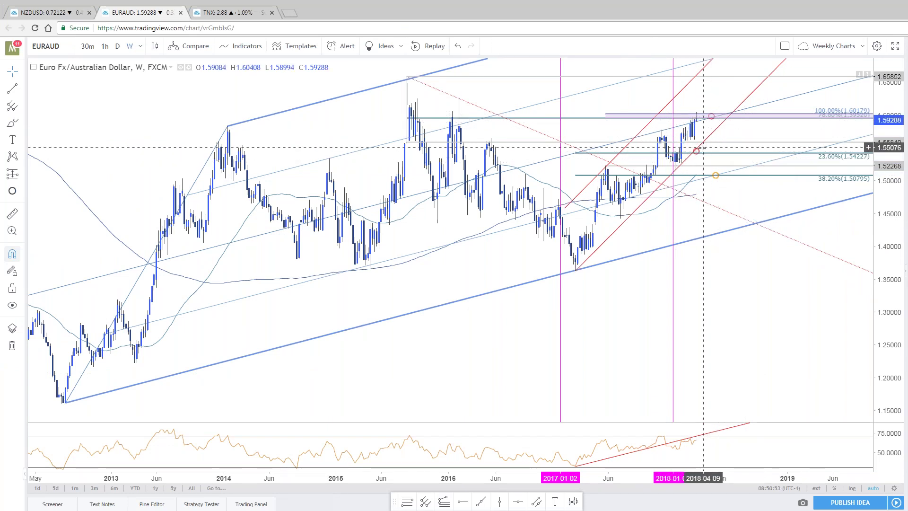
mouse_move(696, 151)
left_mouse_down()
mouse_move(718, 189)
mouse_move(718, 175)
left_mouse_up()
key("Delete")
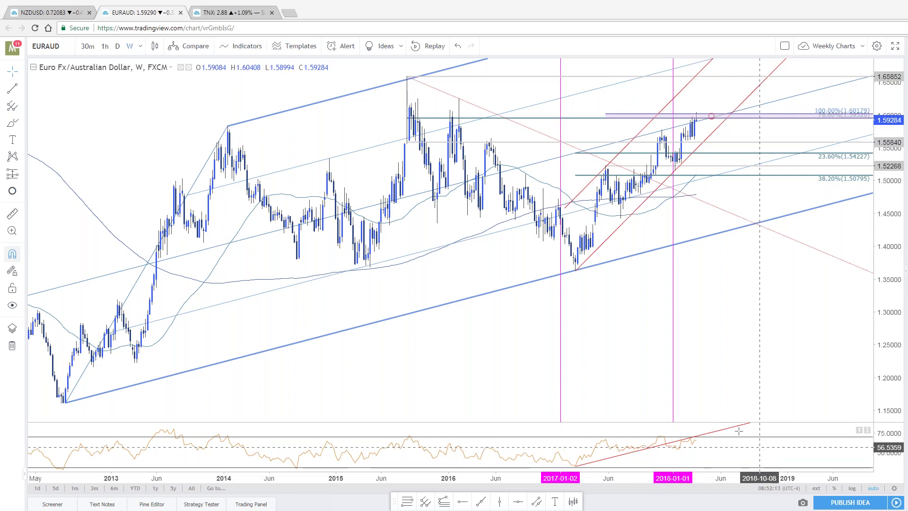
- Show the EURAUD daily chart at full size and check the style settings of the rising blue pitchfork drawn from the 2017 low
left_click(43, 13)
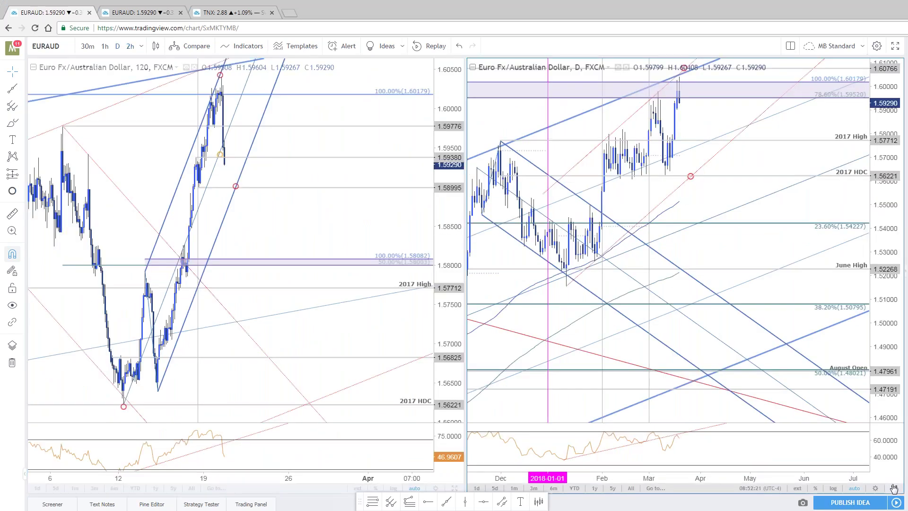
left_click(893, 489)
scroll(236, 343, "down", 5)
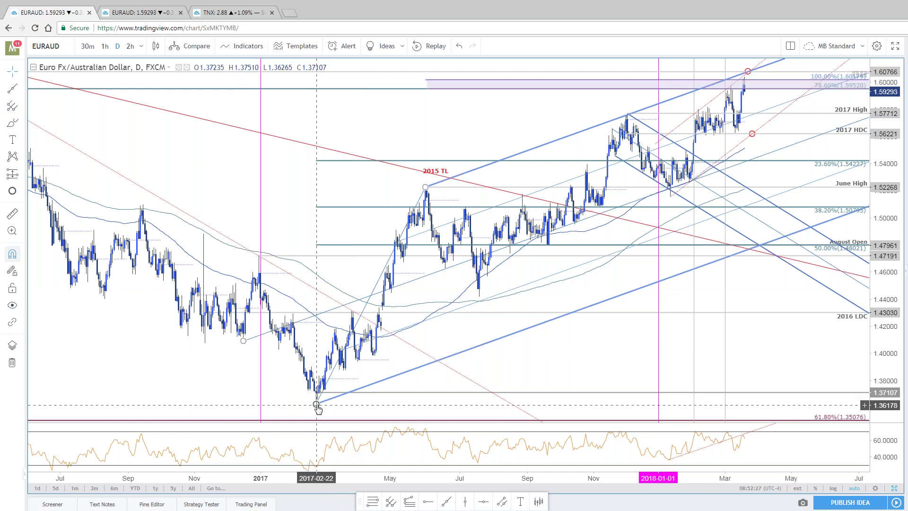
double_click(367, 302)
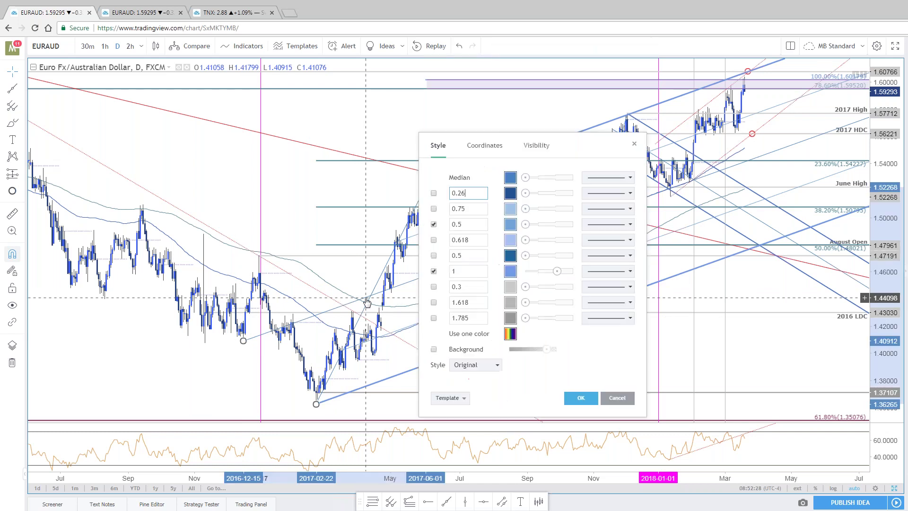
left_click(581, 397)
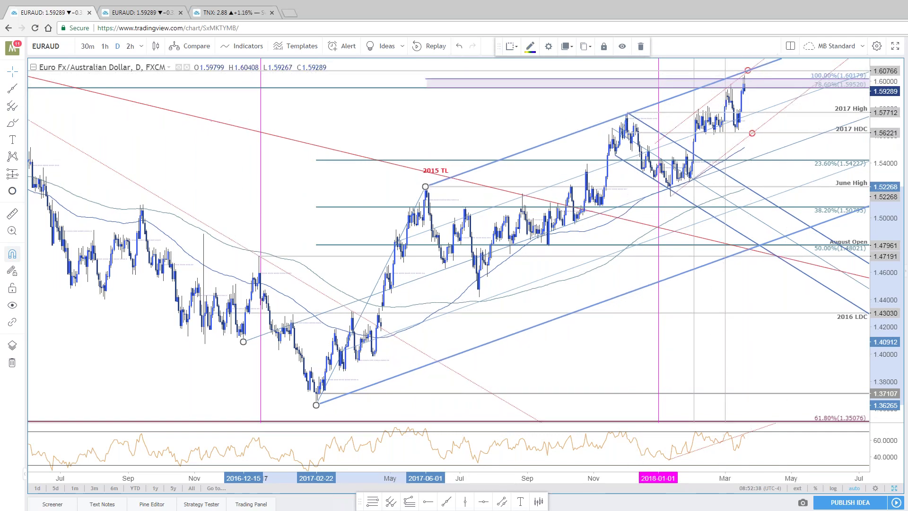
- Examine the EURAUD daily resistance zone and upper pitchfork parallel against the 2016 highs at 1.60766 and 1.62522
scroll(804, 274, "up", 5)
scroll(668, 249, "up", 3)
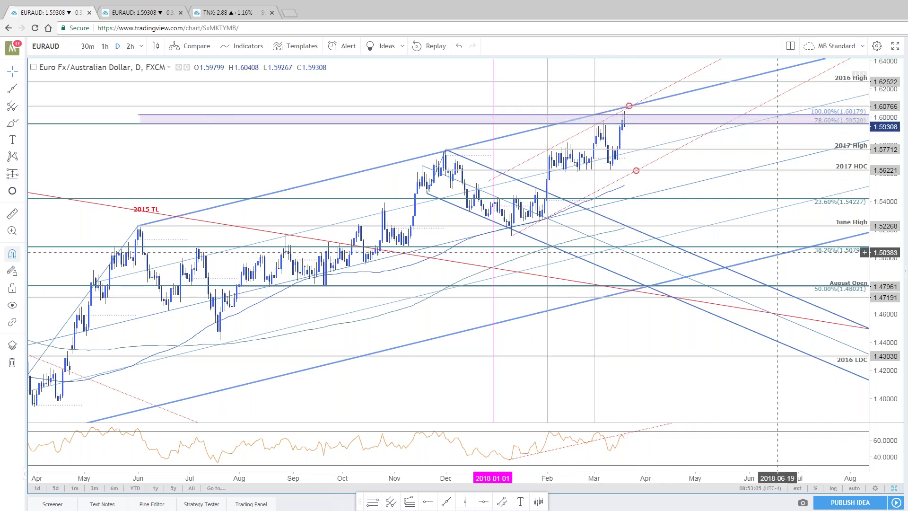
scroll(540, 251, "down", 4)
scroll(540, 250, "down", 3)
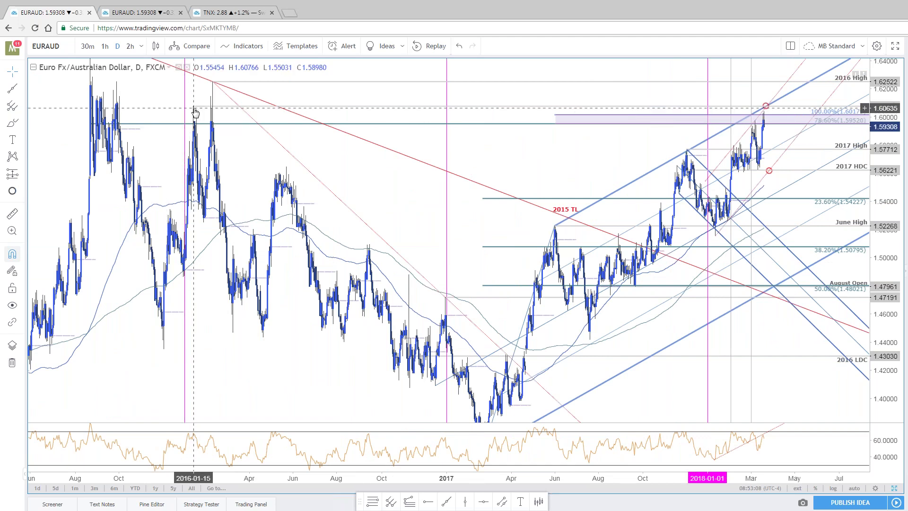
scroll(613, 102, "up", 6)
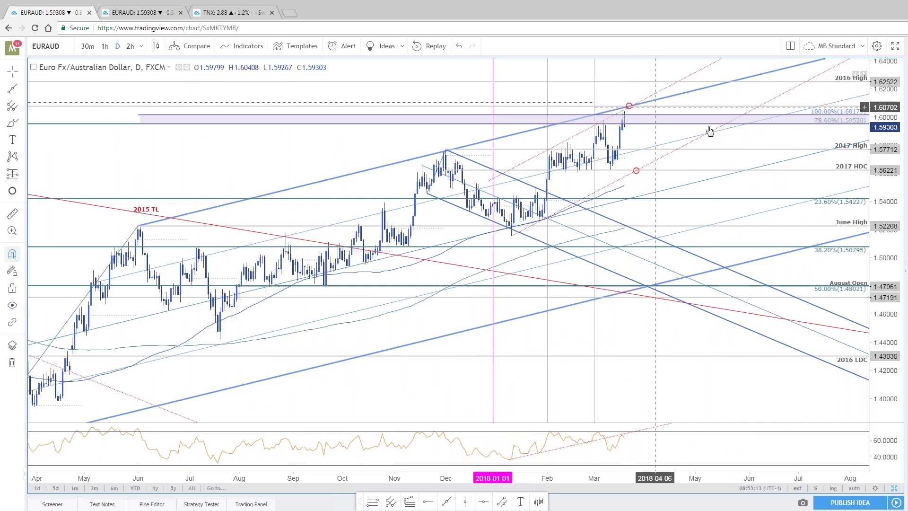
scroll(885, 201, "up", 3)
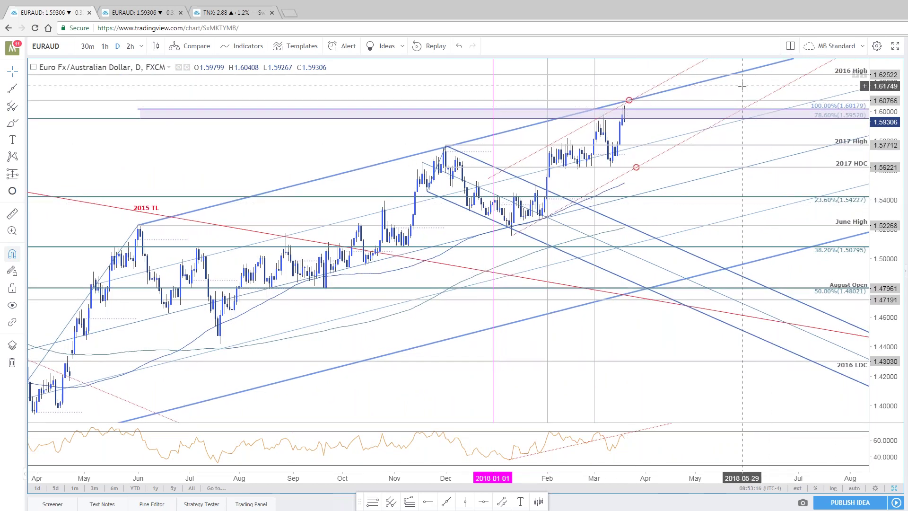
left_click_drag(719, 90, 725, 103)
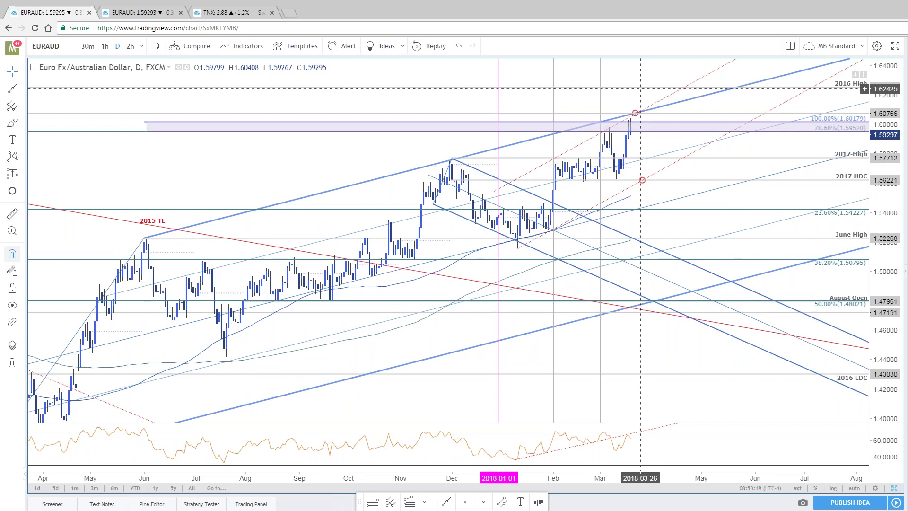
scroll(623, 104, "down", 6)
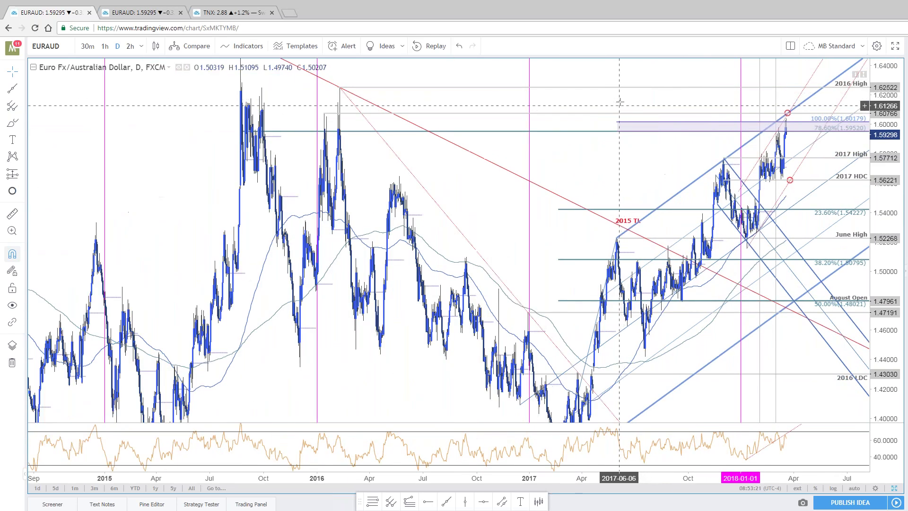
scroll(802, 143, "up", 2)
scroll(803, 143, "up", 3)
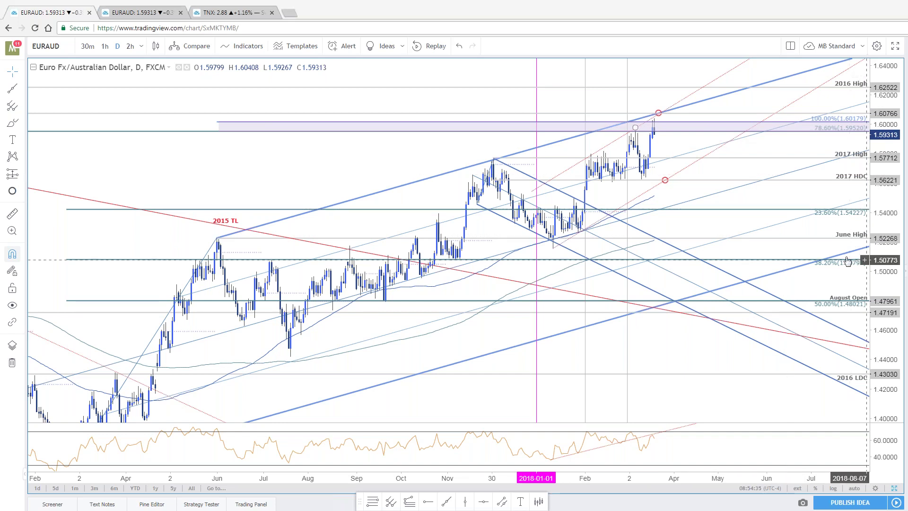
- Show the EURAUD 120-minute chart at full size and open the EURAUD 120min picture in the 3/19 update
left_click(893, 488)
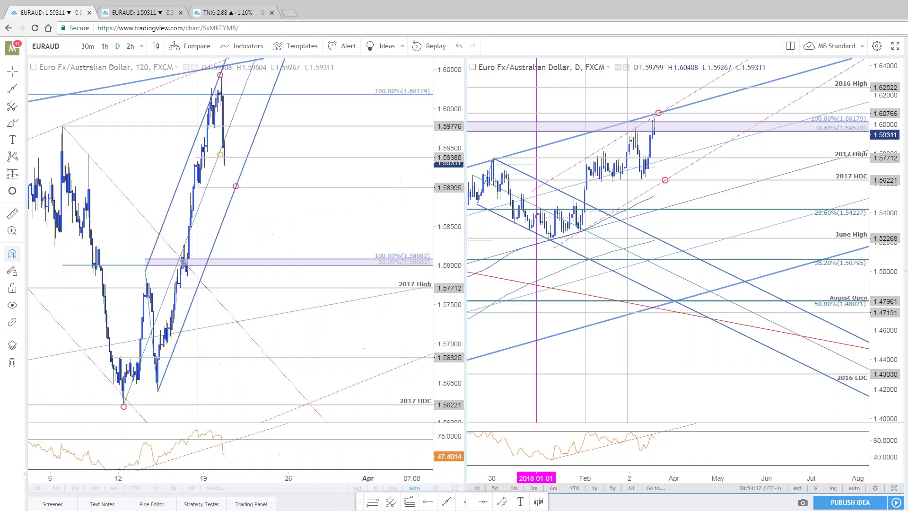
left_click(462, 488)
scroll(758, 296, "up", 2)
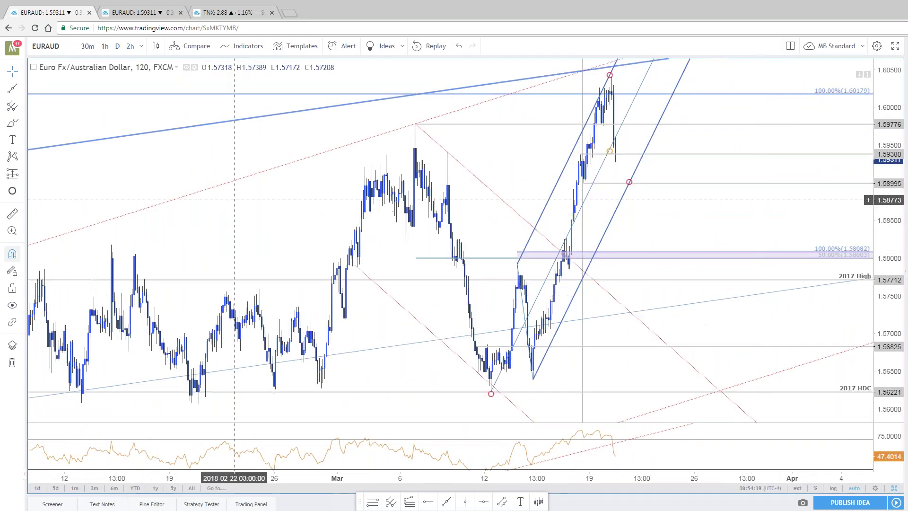
key("alt+Tab")
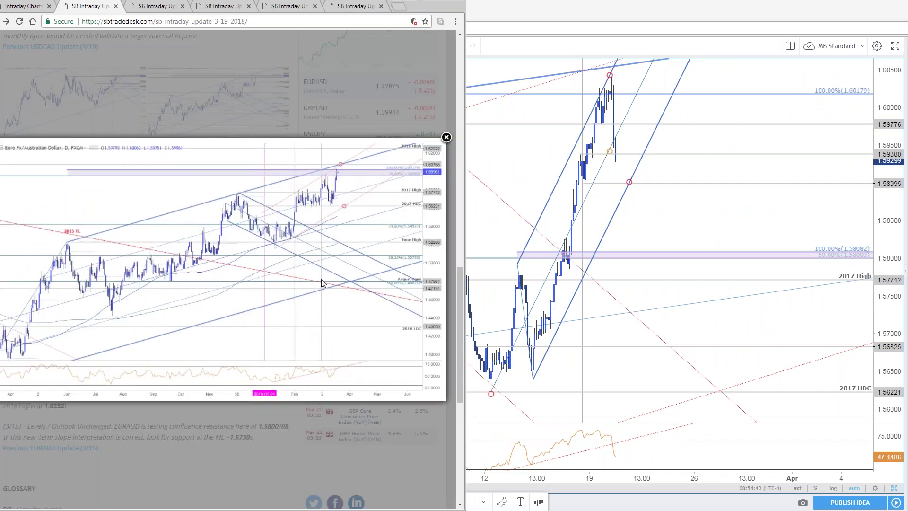
left_click(319, 412)
left_click(156, 378)
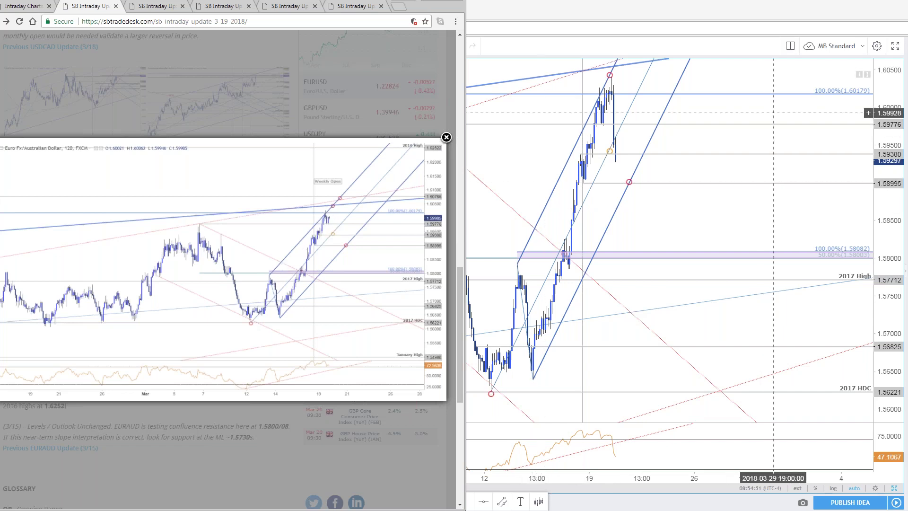
- Return to the TradingView window and examine the steep rising EURAUD 120-minute pitchfork and the confluence marks near its upper parallel
left_click(904, 163)
scroll(493, 114, "up", 3)
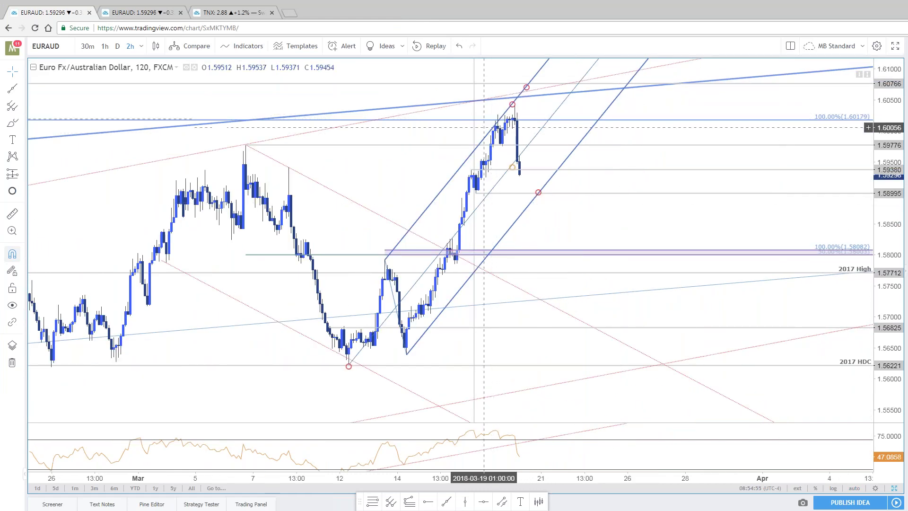
left_click_drag(454, 138, 546, 143)
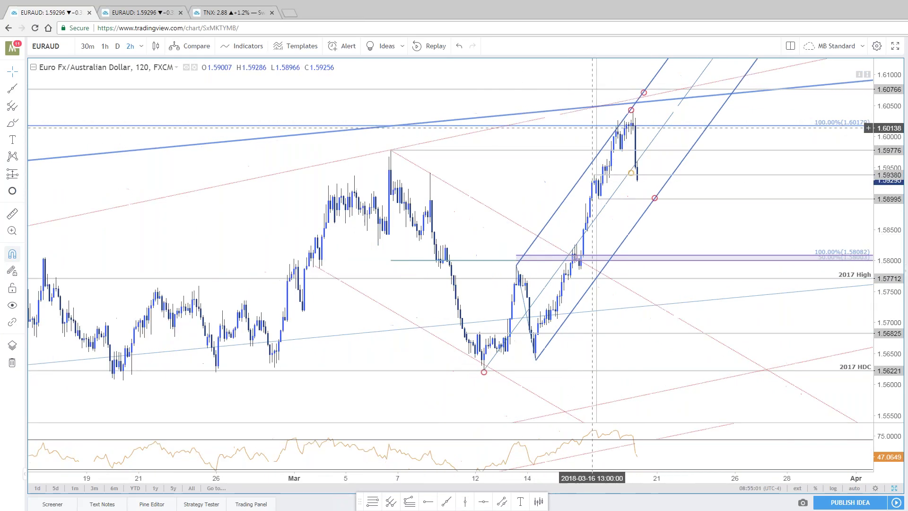
scroll(591, 133, "down", 1)
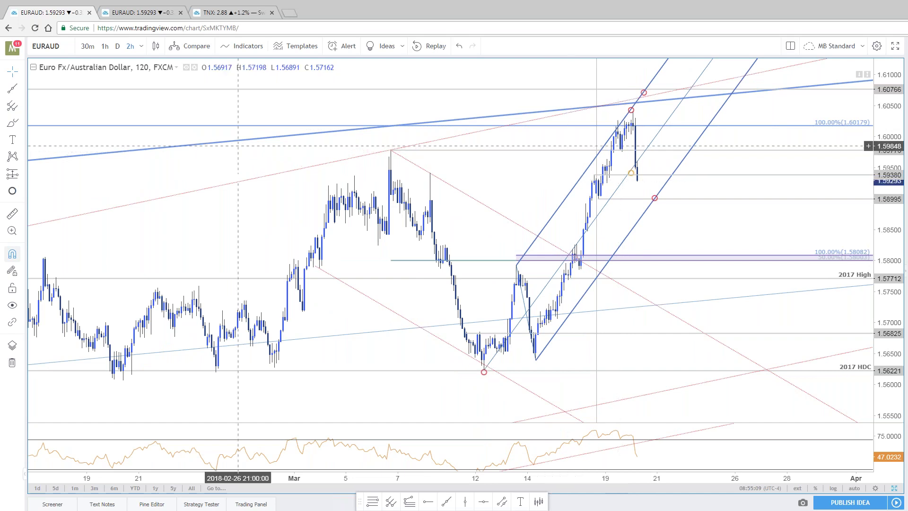
- Read the 3/19 EURAUD note, highlighting "Looking for exhaustion on a final push higher towards", and reopen the 120min picture
key("alt+Tab")
left_click(183, 380)
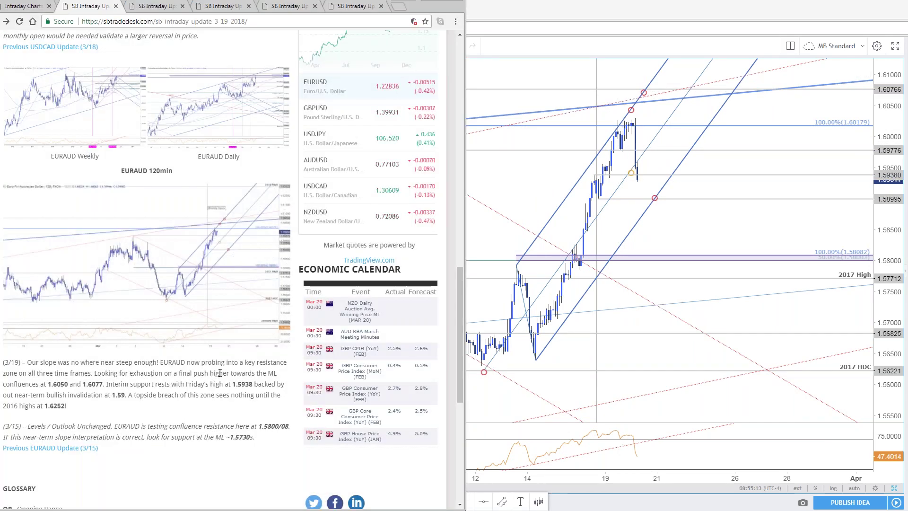
left_click_drag(255, 372, 94, 373)
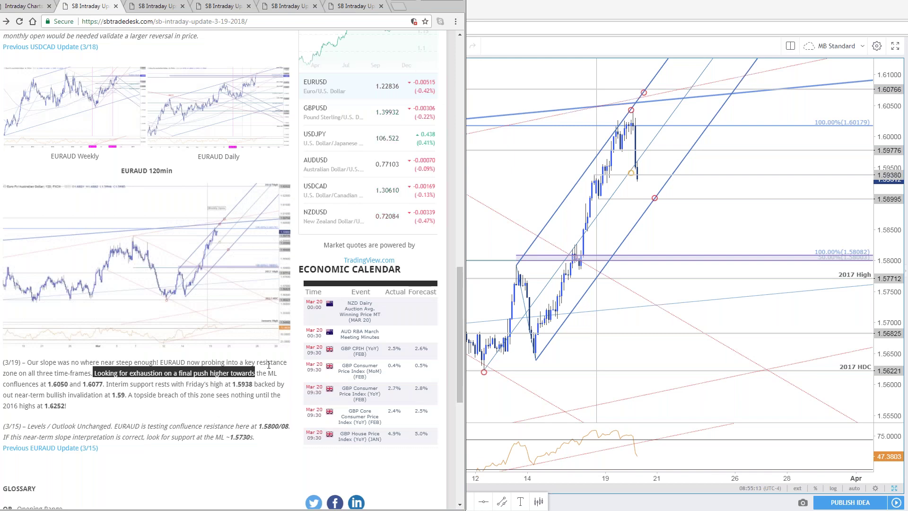
left_click(190, 265)
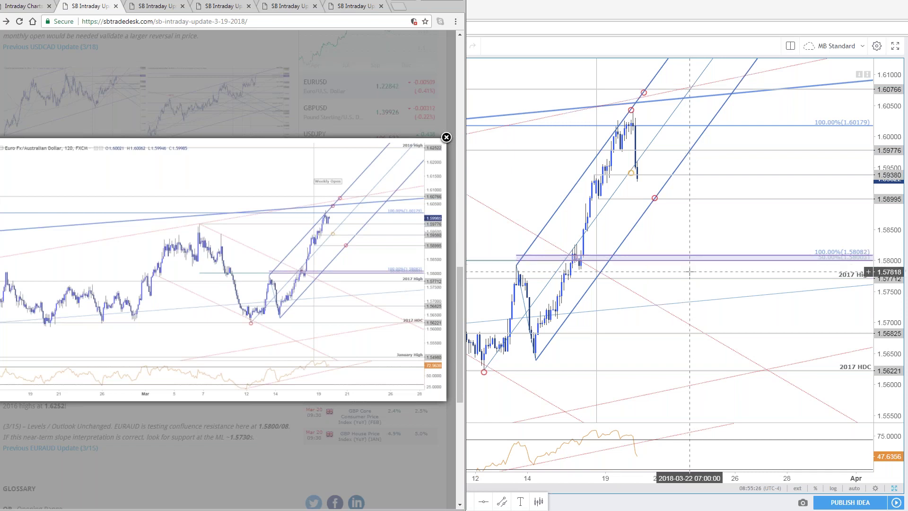
- Move the orange circle on the EURAUD 120-minute chart along the median line to about 1.5979 on 2018-03-20
left_click_drag(634, 175, 647, 149)
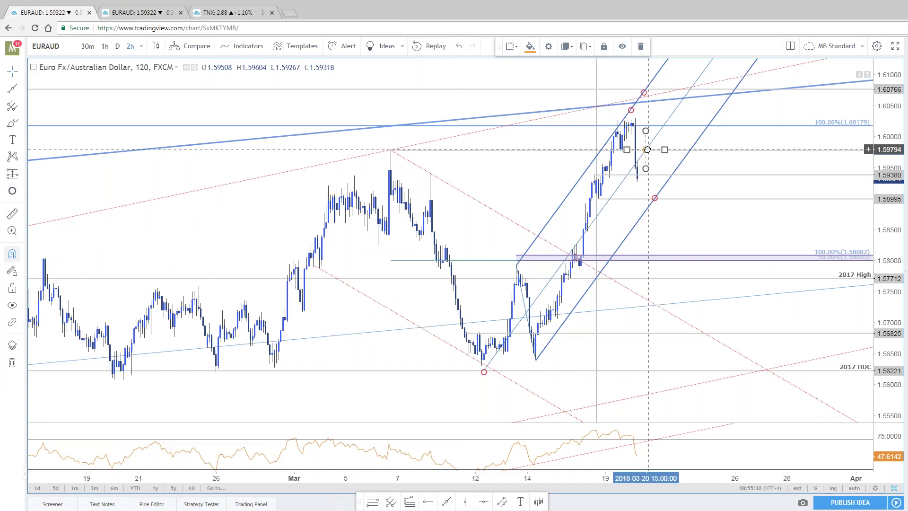
- Examine the circled confluence marks on the EURAUD 120-minute pitchfork's median line near 1.5978 and lower parallel near 1.5900
left_click(860, 200)
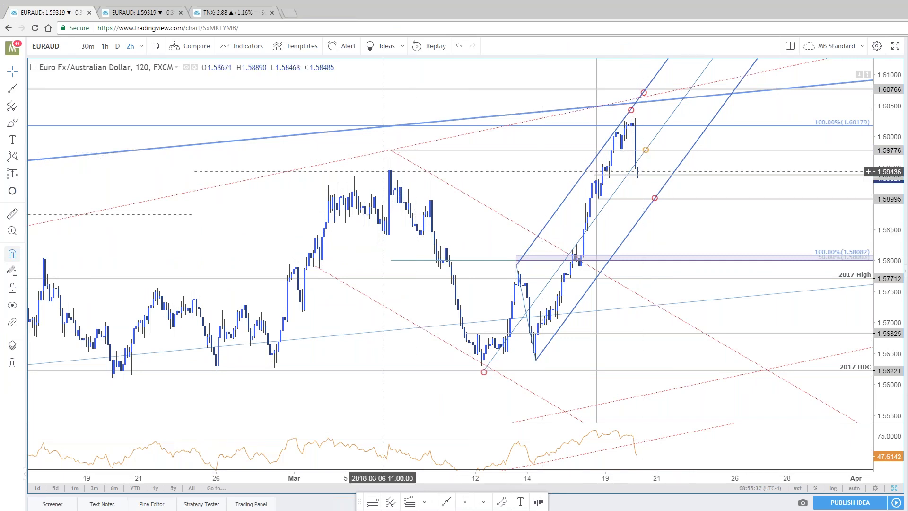
left_click(646, 150)
left_click(660, 204)
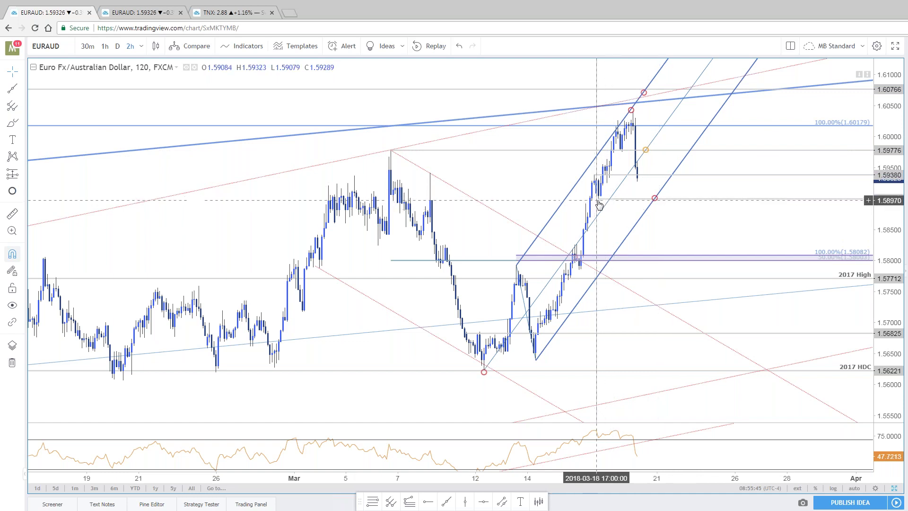
left_click(654, 200)
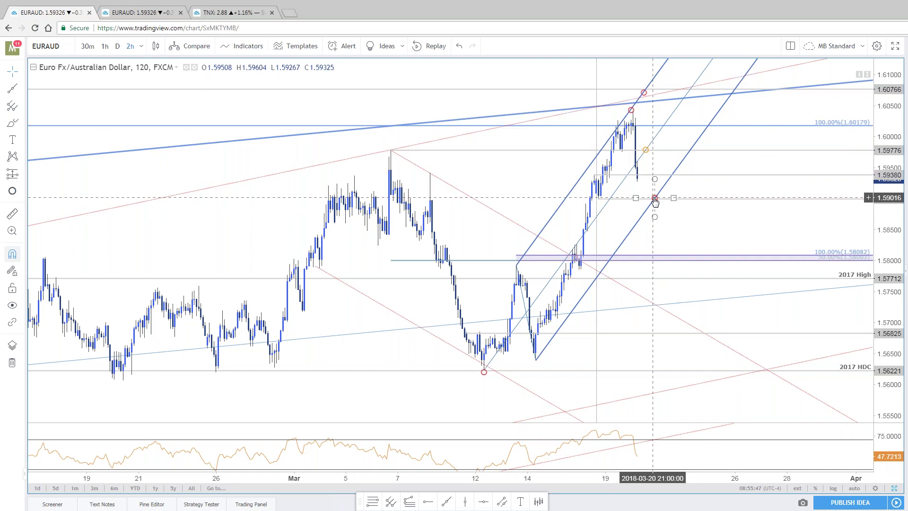
left_click(719, 206)
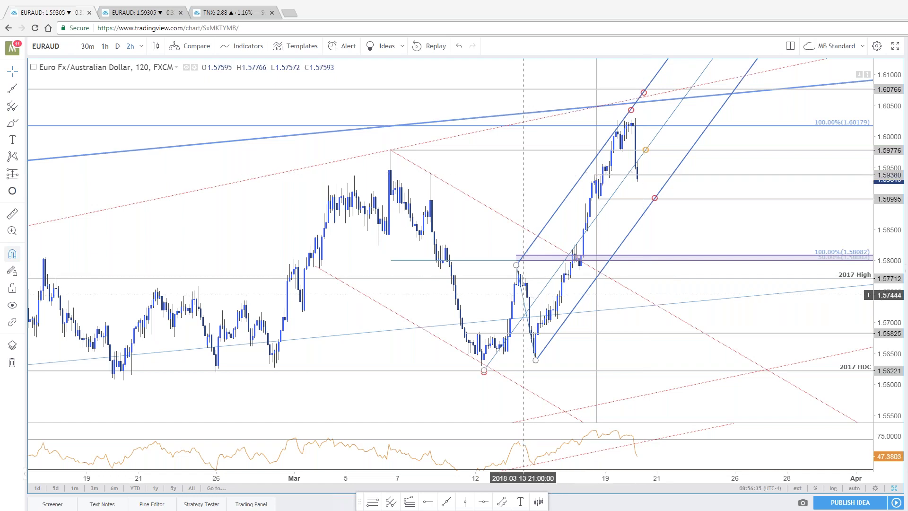
- Compare the EURAUD 120-minute chart and its rising pitchfork with the 120min picture in the SB Trade Desk 3/19 update
scroll(707, 302, "down", 5)
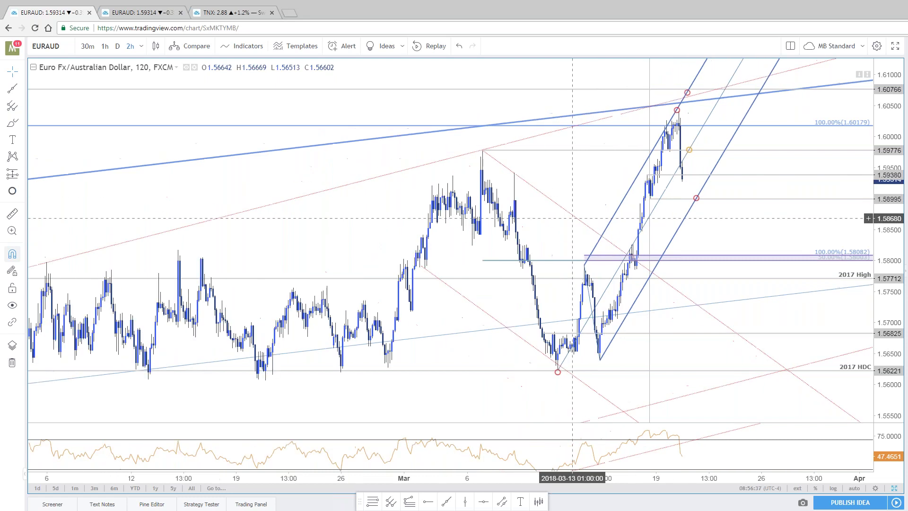
scroll(704, 305, "up", 3)
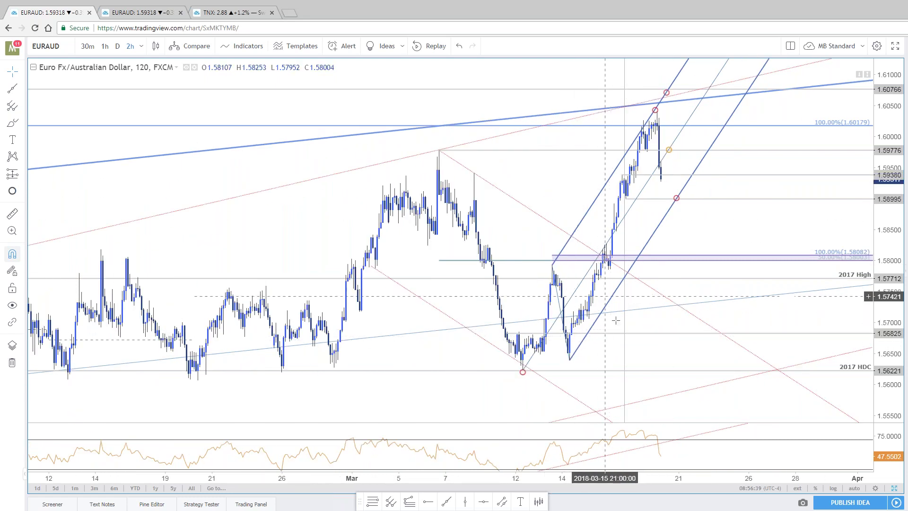
scroll(698, 328, "up", 3)
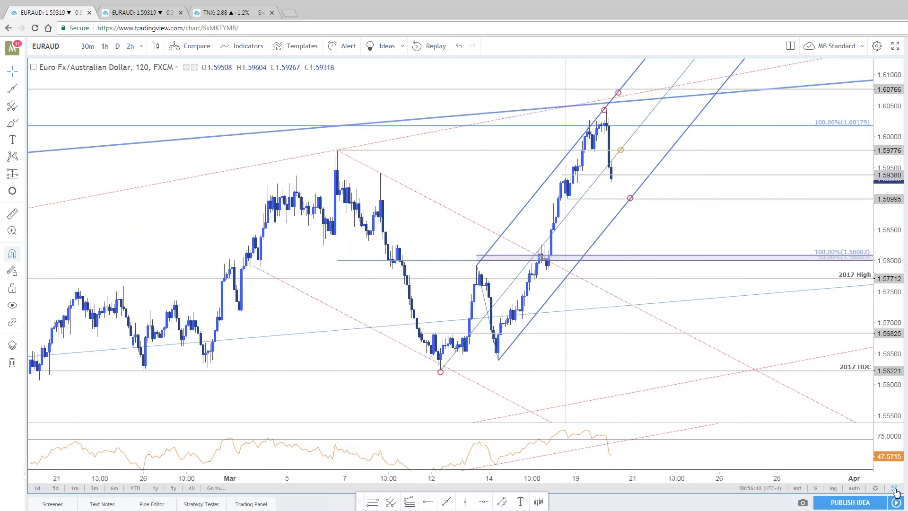
scroll(699, 314, "down", 1)
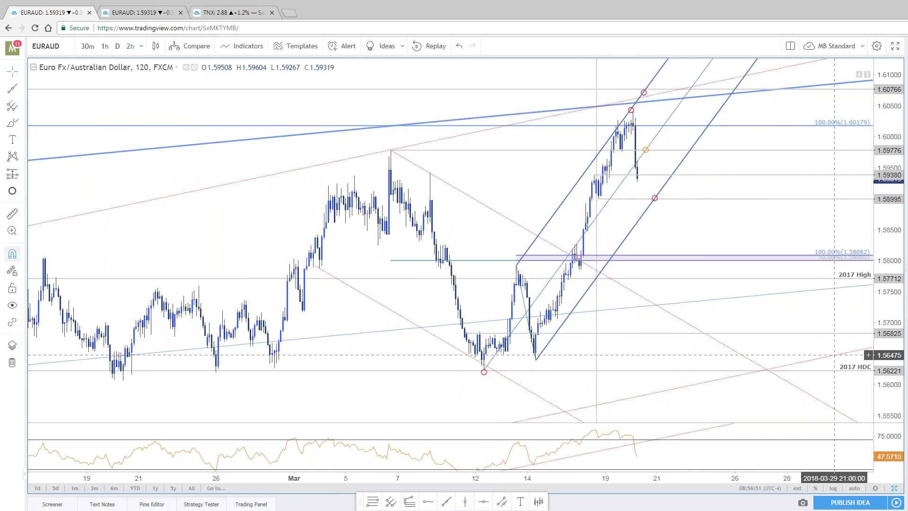
left_click_drag(791, 284, 832, 307)
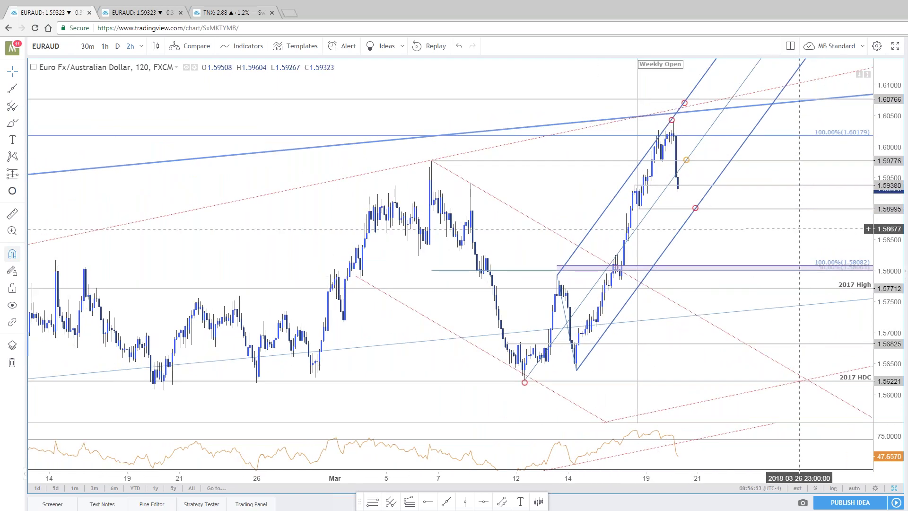
scroll(832, 307, "up", 1)
scroll(832, 310, "down", 2)
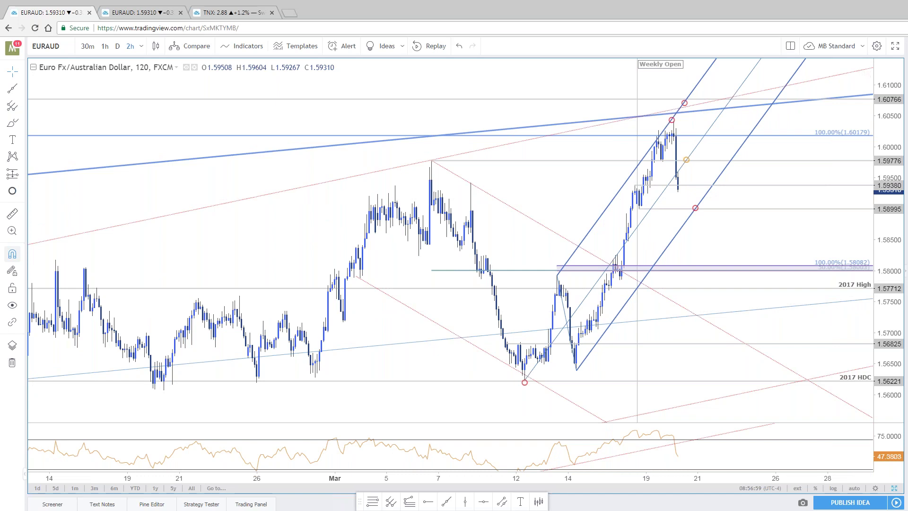
key("alt+Tab")
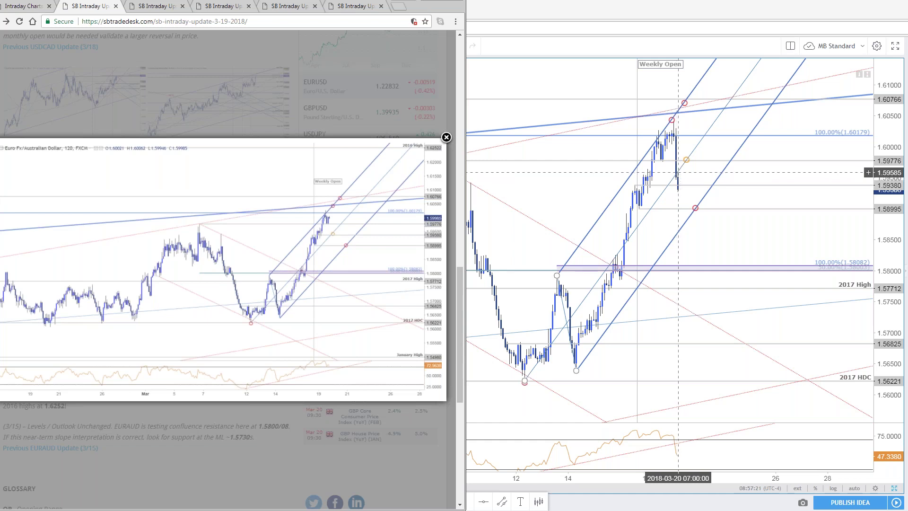
left_click(686, 173)
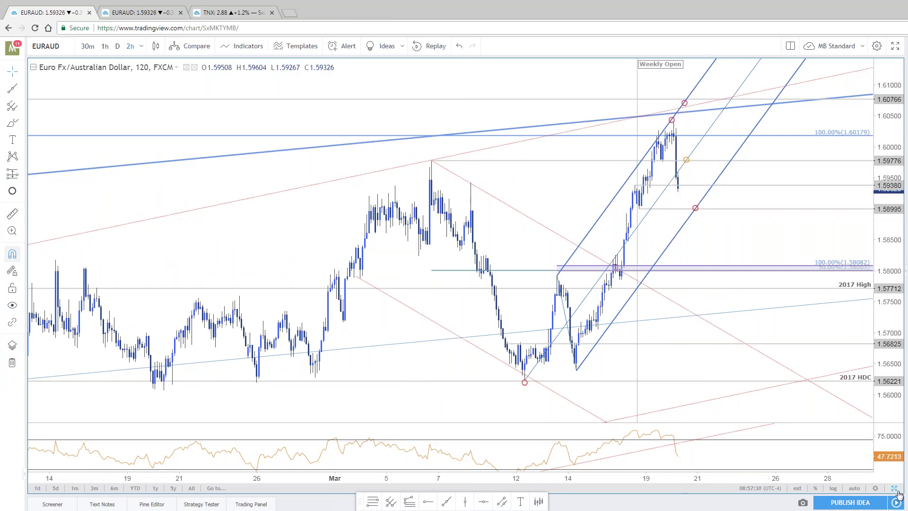
- Leave the full-size EURAUD view and show the US Dollar Index 120-minute chart at full size
key("alt+Return")
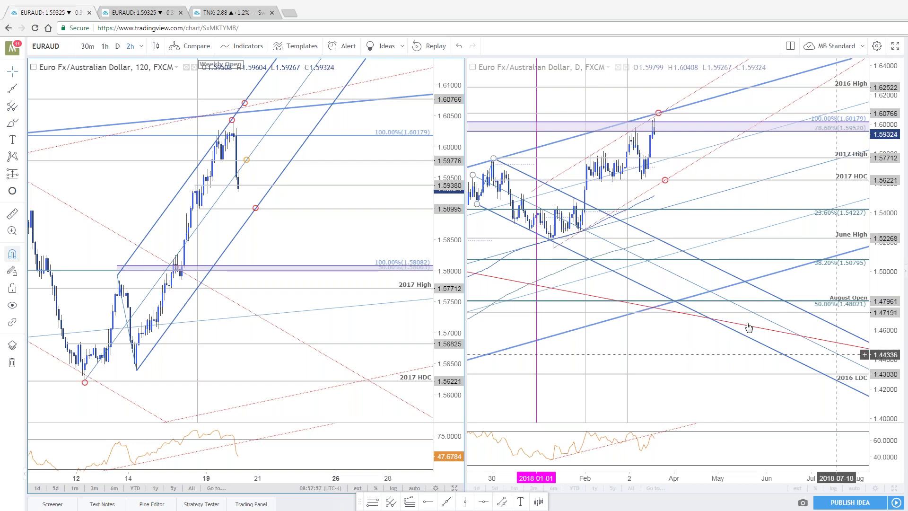
left_click_drag(303, 240, 394, 270)
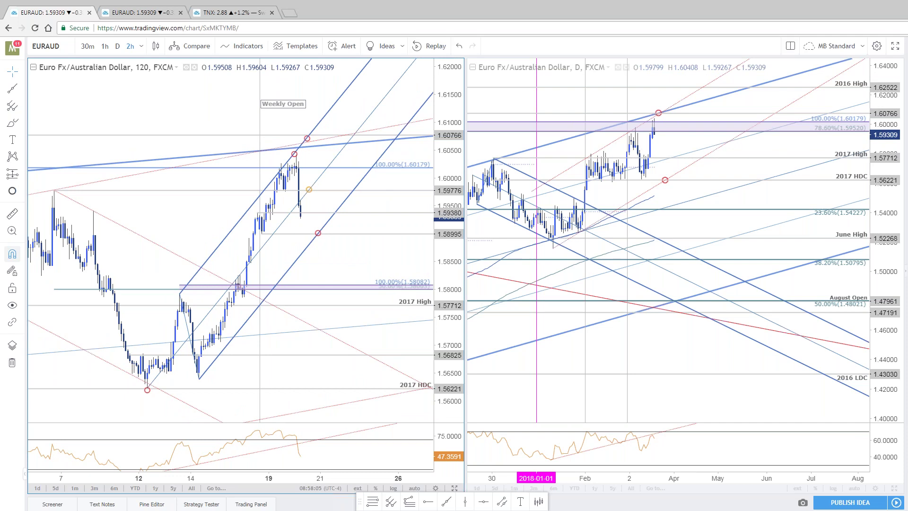
key("Down")
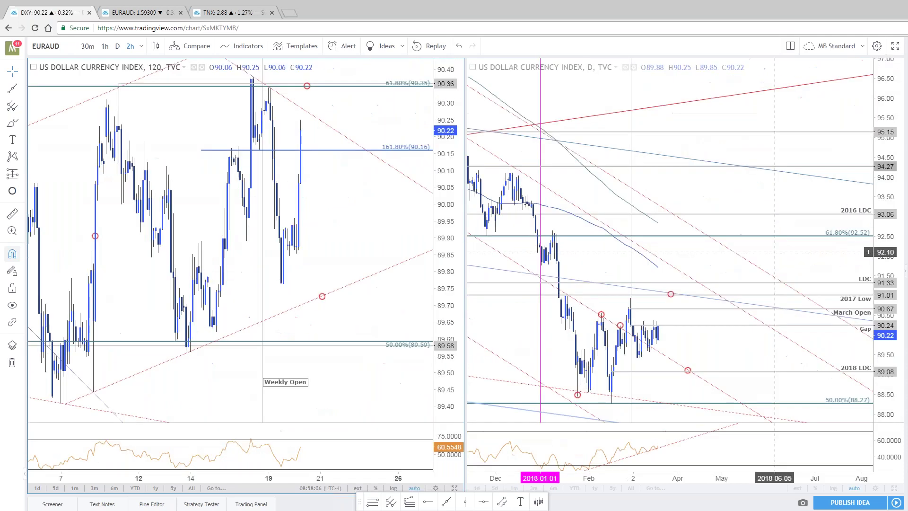
left_click(454, 488)
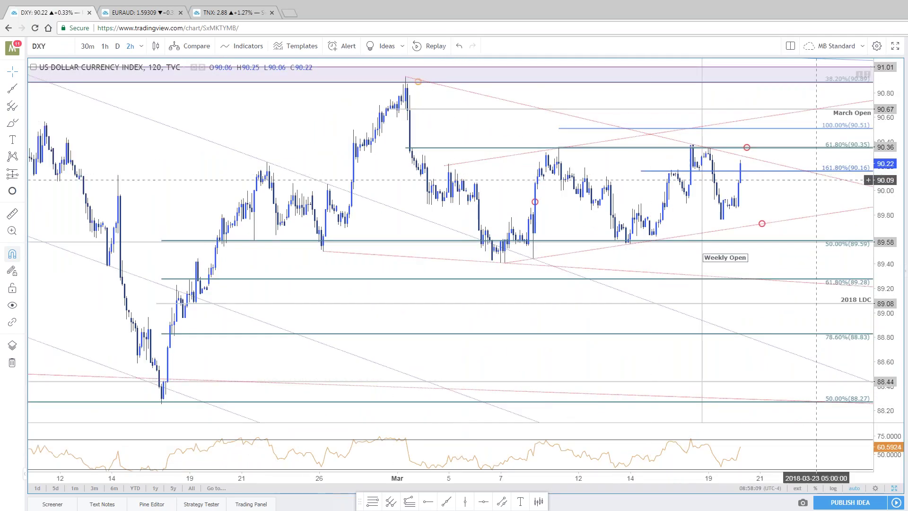
- Switch the US Dollar Index chart to the 30-minute interval and view the latest rally
left_click_drag(836, 198, 767, 217)
type("30")
key("Return")
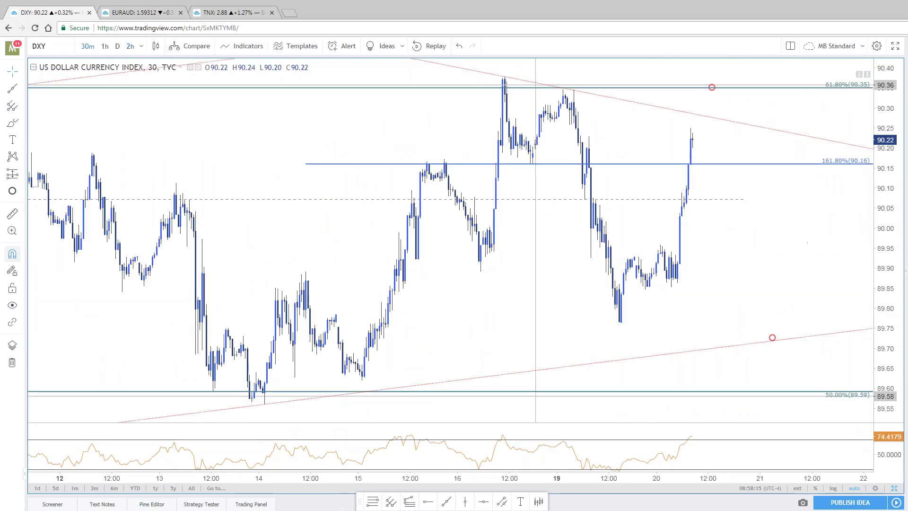
left_click_drag(780, 251, 760, 274)
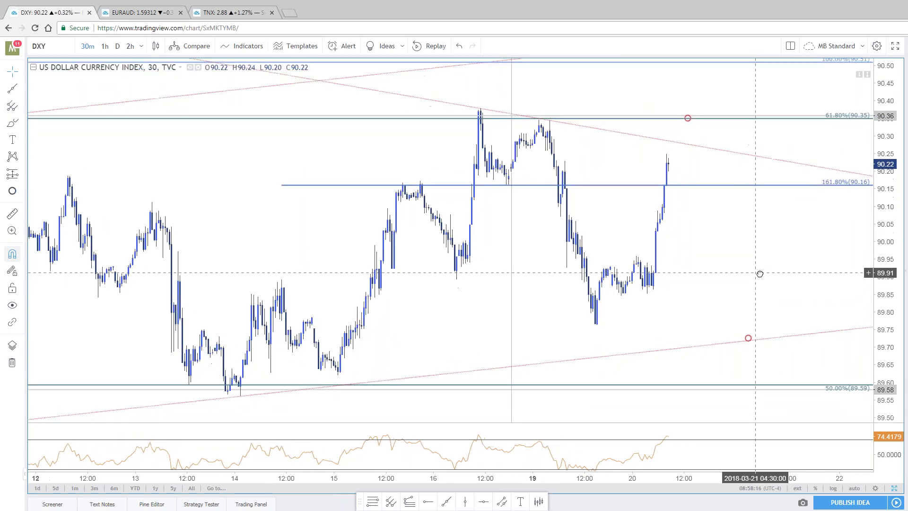
scroll(740, 354, "up", 1)
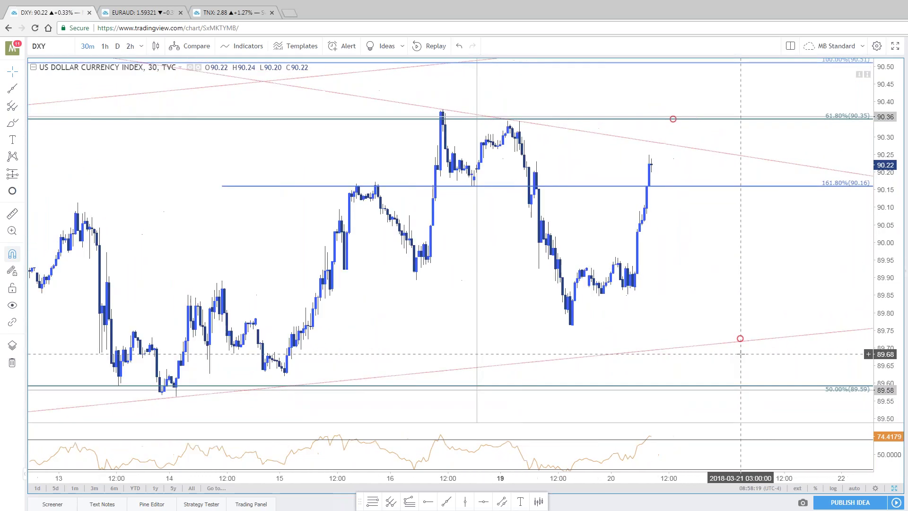
- Set the US Dollar Index chart to the 60-minute interval and compress its price scale to show the zone up to 91.01
type("60")
key("Return")
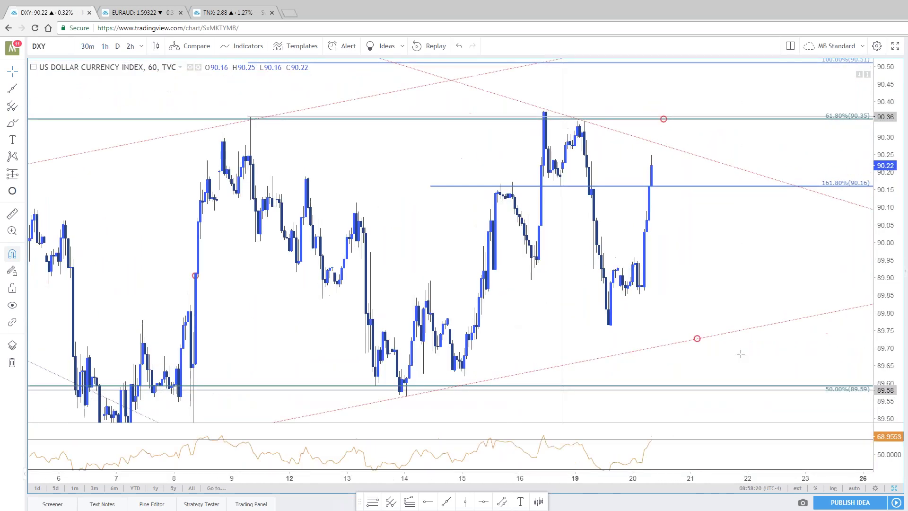
left_click_drag(899, 167, 898, 220)
mouse_move(245, 155)
left_mouse_down()
mouse_move(315, 194)
mouse_move(354, 198)
mouse_move(250, 170)
left_mouse_up()
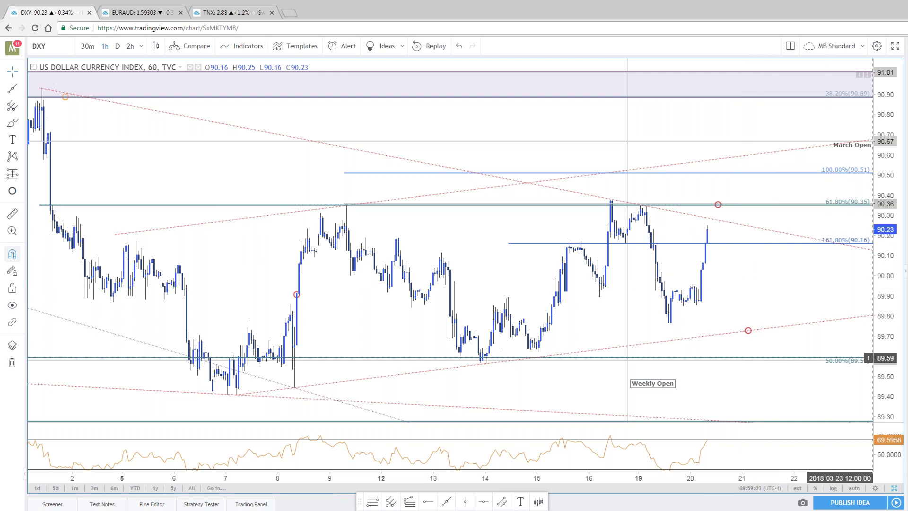
mouse_move(750, 286)
left_mouse_down()
mouse_move(762, 294)
mouse_move(751, 285)
left_mouse_up()
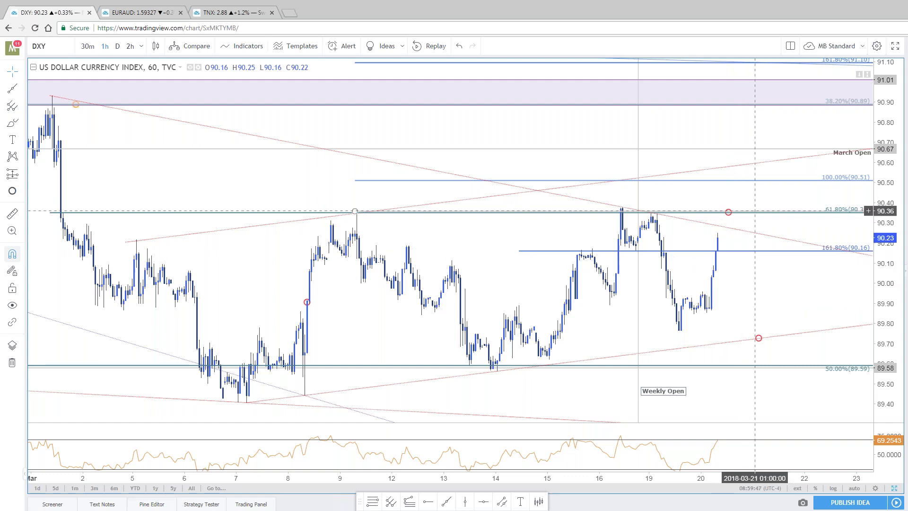
left_click_drag(755, 191, 744, 191)
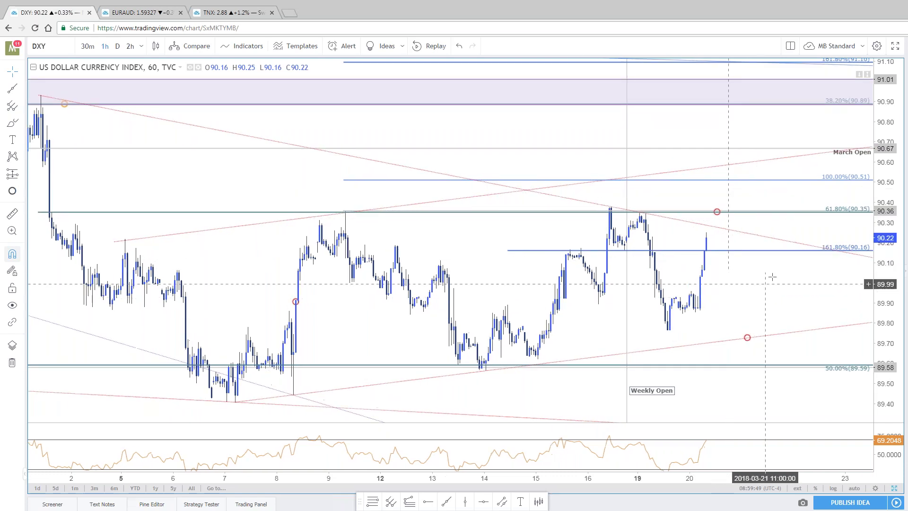
left_click_drag(772, 277, 767, 279)
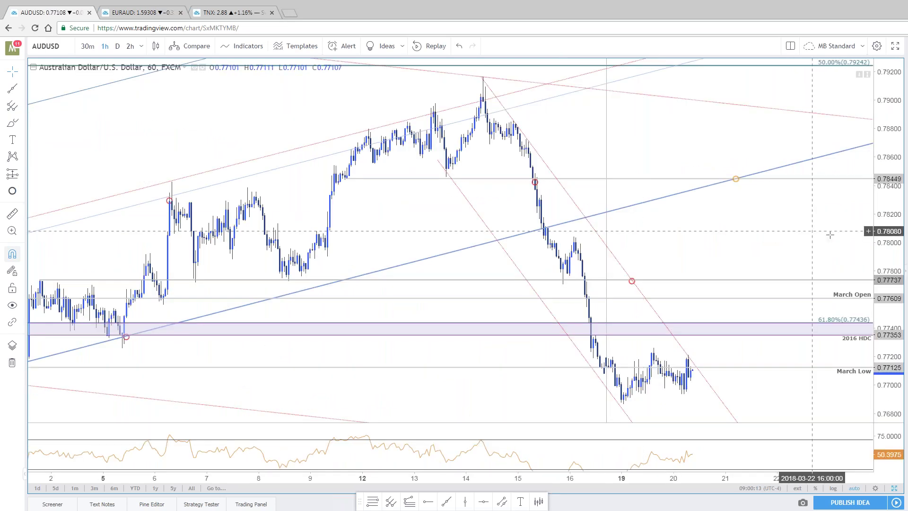
- Set the AUDUSD chart to the 120-minute interval
type("24")
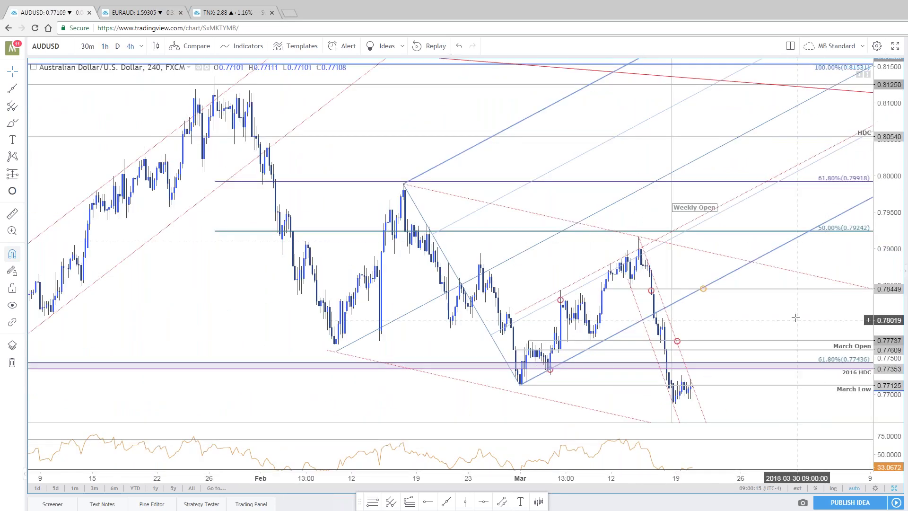
type("120")
key("Return")
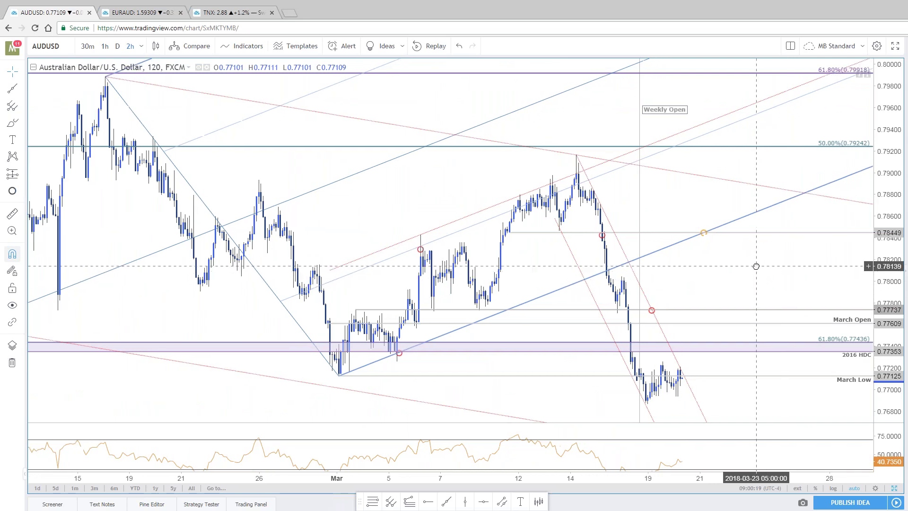
- Move the lower red circle on AUDUSD to the descending channel's upper line at the 61.80% support zone, about 0.7646 on 2018-03-21
left_click_drag(826, 269, 807, 237)
left_click_drag(647, 407, 695, 404)
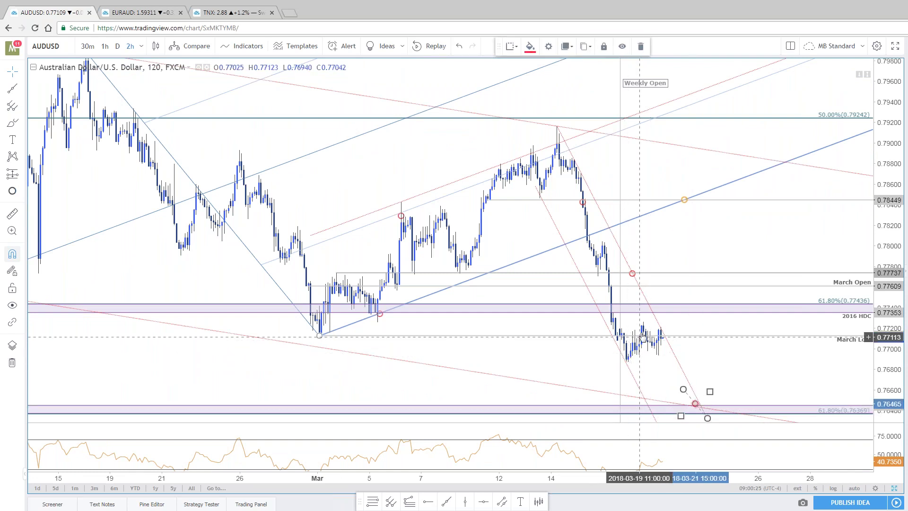
left_click(695, 328)
mouse_move(695, 327)
left_mouse_down()
mouse_move(693, 317)
mouse_move(663, 375)
mouse_move(708, 379)
left_mouse_up()
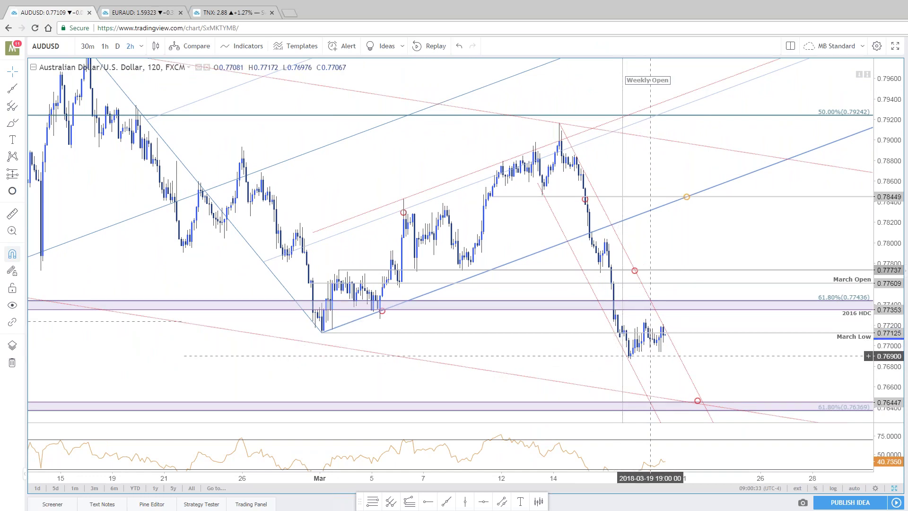
- Move the red circle near 0.77737 on AUDUSD down into the 2016 HDC resistance zone, about 0.774 on 2018-03-20
left_click_drag(679, 277, 673, 267)
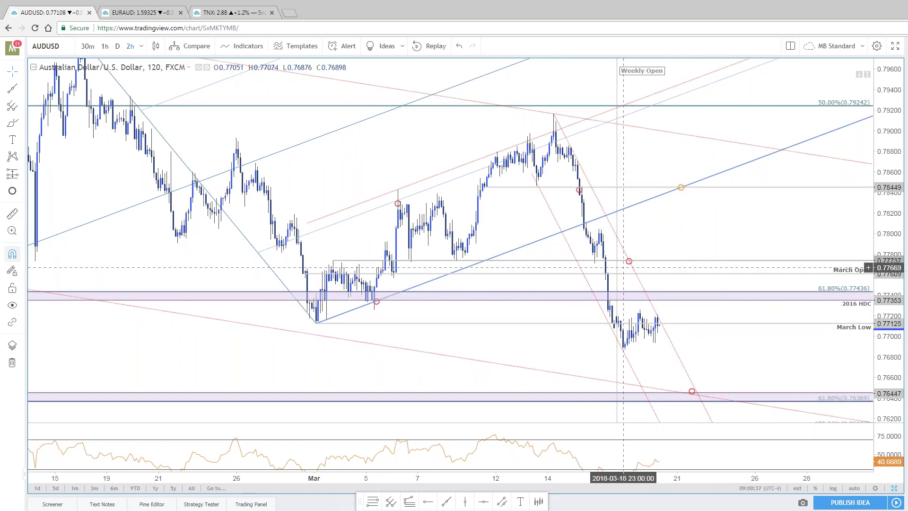
left_click_drag(630, 269, 661, 296)
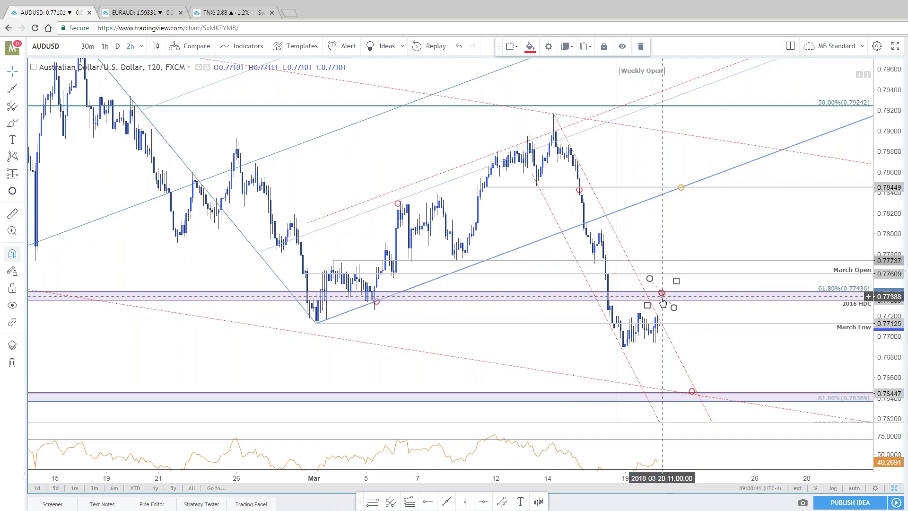
left_click(642, 350)
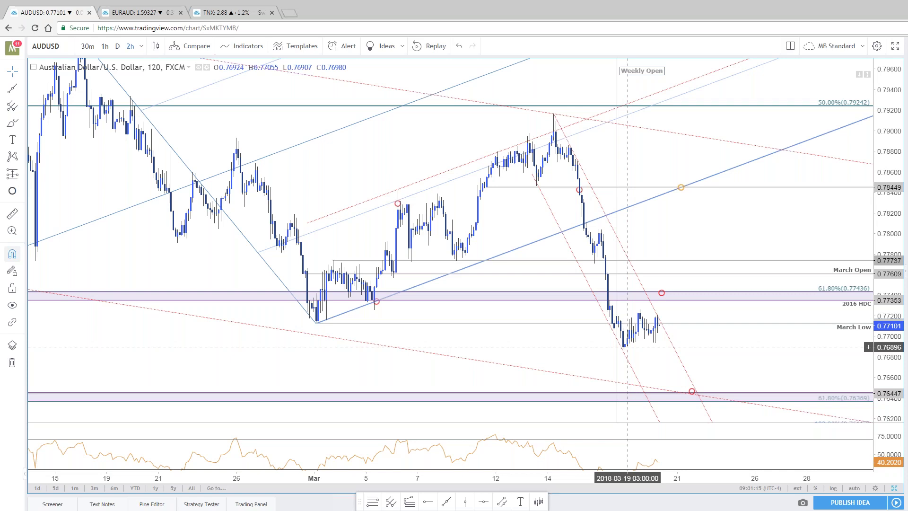
- View the AUDUSD daily chart beside the 120-minute chart and return the 120-minute chart to full size
left_click(894, 489)
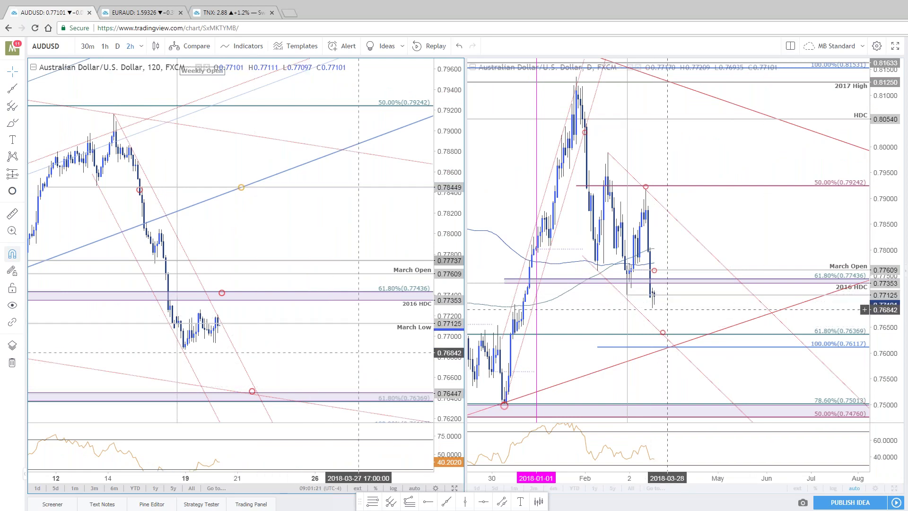
left_click_drag(323, 284, 352, 288)
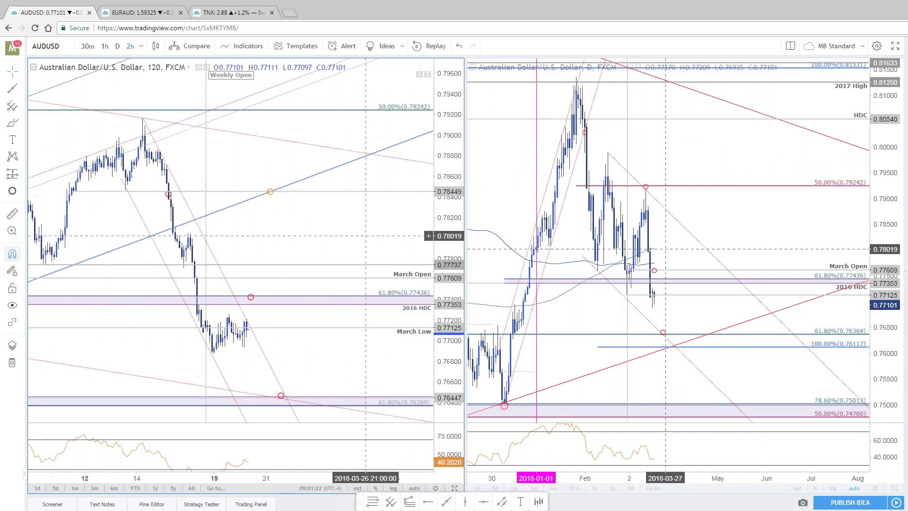
left_click(455, 487)
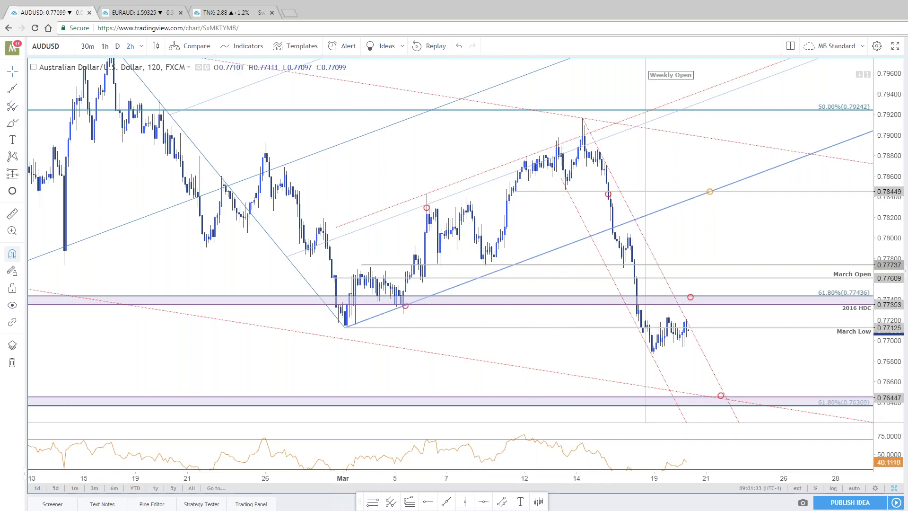
- Switch to the SB Trade Desk notes, enlarge the 3/18 AUDUSD 120-minute and weekly charts, and return to TradingView
key("alt+Tab")
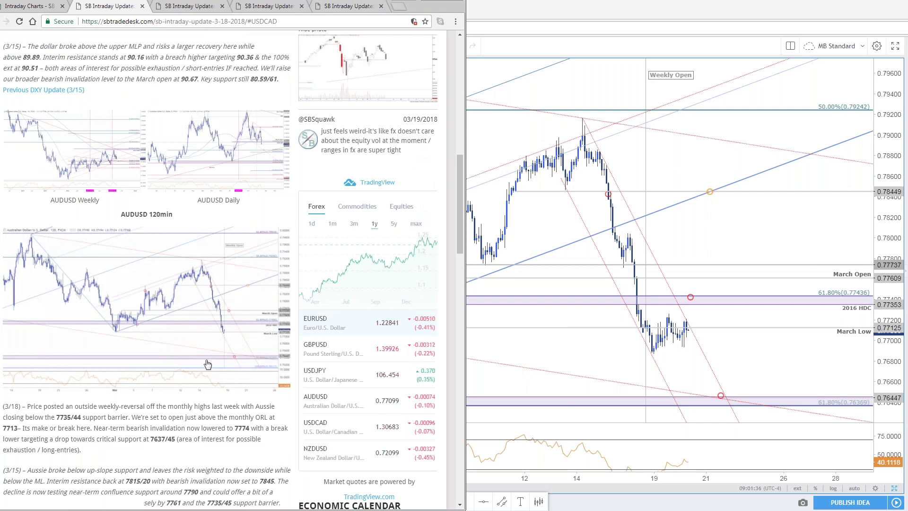
left_click(216, 371)
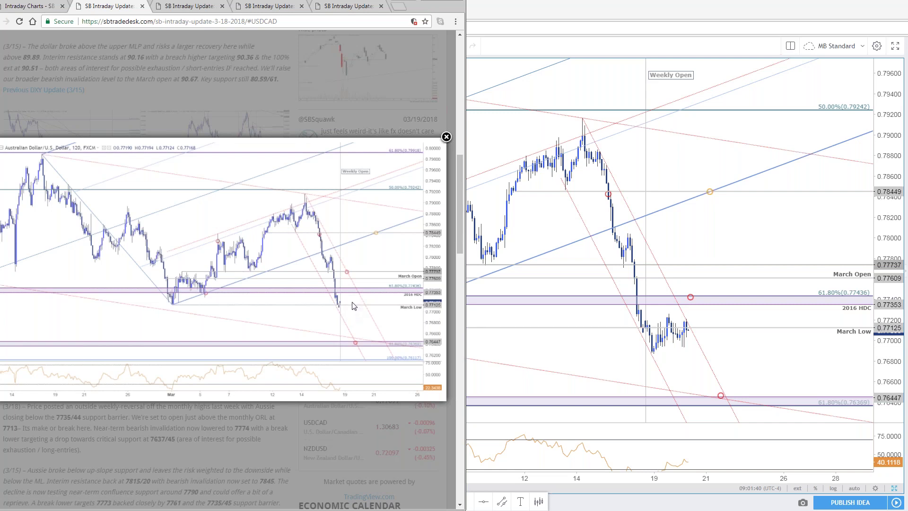
key("Right")
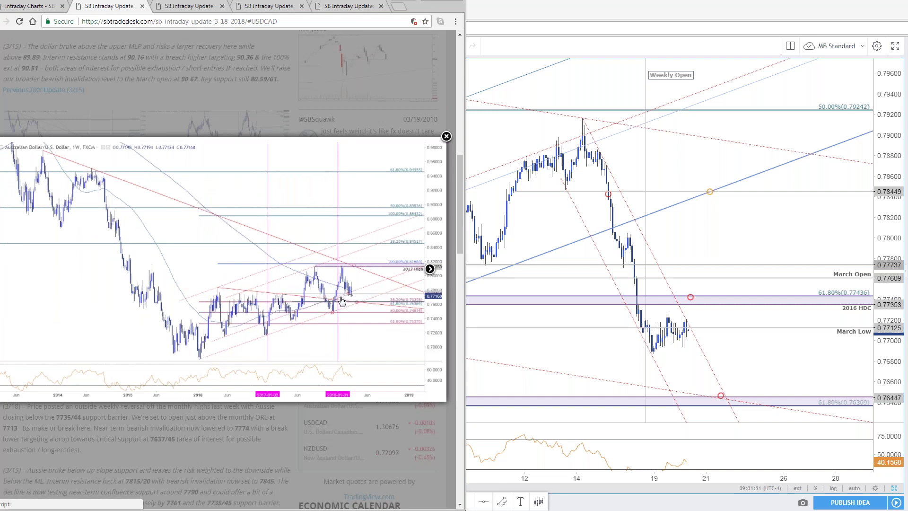
left_click(653, 198)
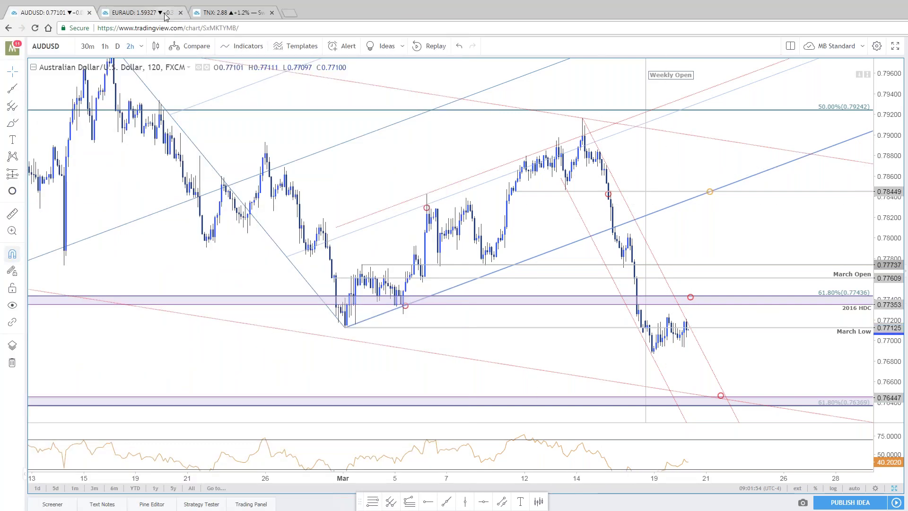
- Load AUDUSD in the weekly chart tab in place of EURAUD and bring the 2013 to 2018 price action into view
left_click(163, 14)
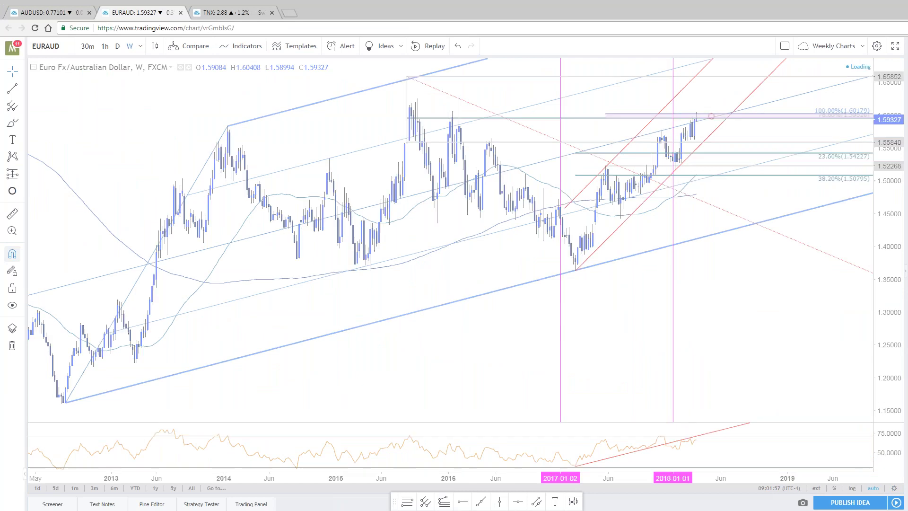
left_click_drag(881, 383, 881, 402)
scroll(770, 383, "down", 3)
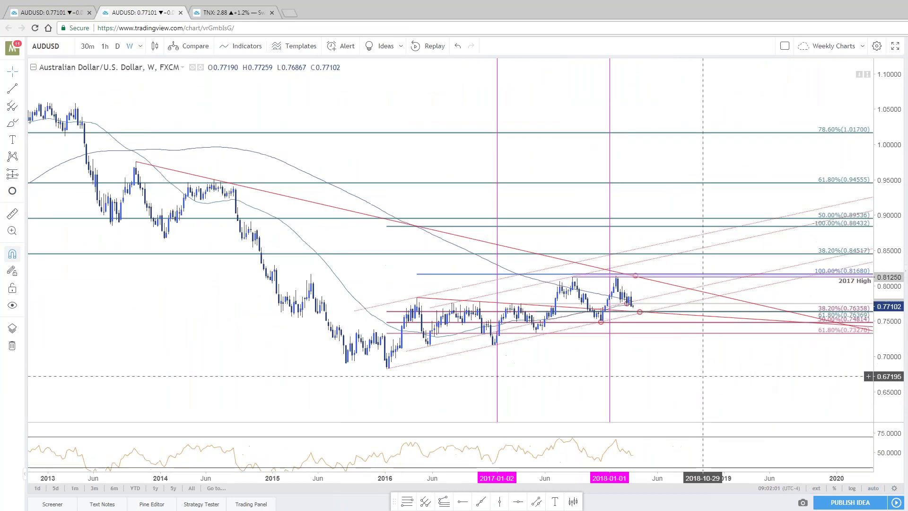
scroll(679, 371, "up", 3)
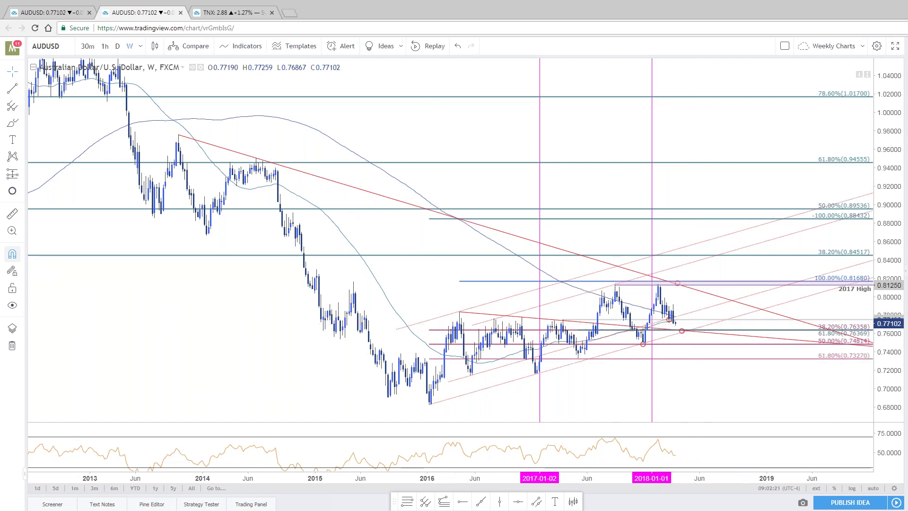
- Compare the AUDUSD daily chart with the 120-minute chart, and examine the 120-minute descending channel at full size
left_click(55, 14)
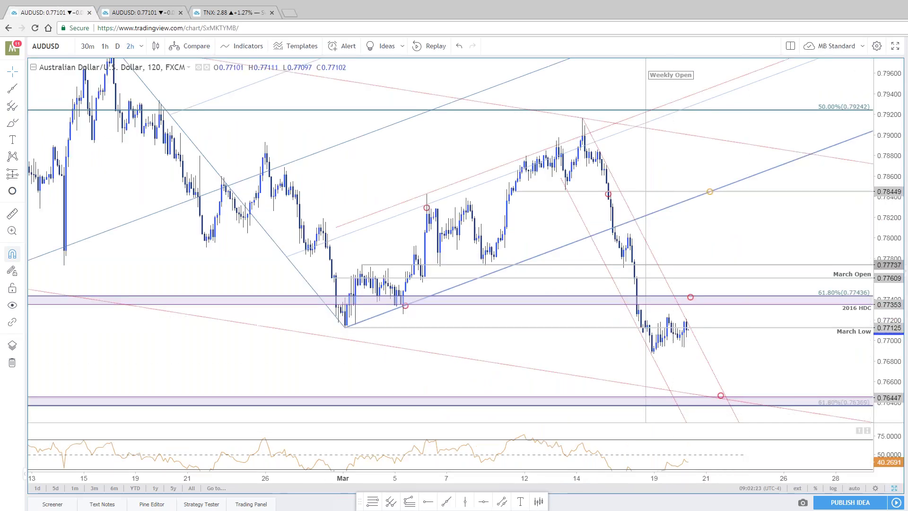
scroll(672, 265, "up", 1)
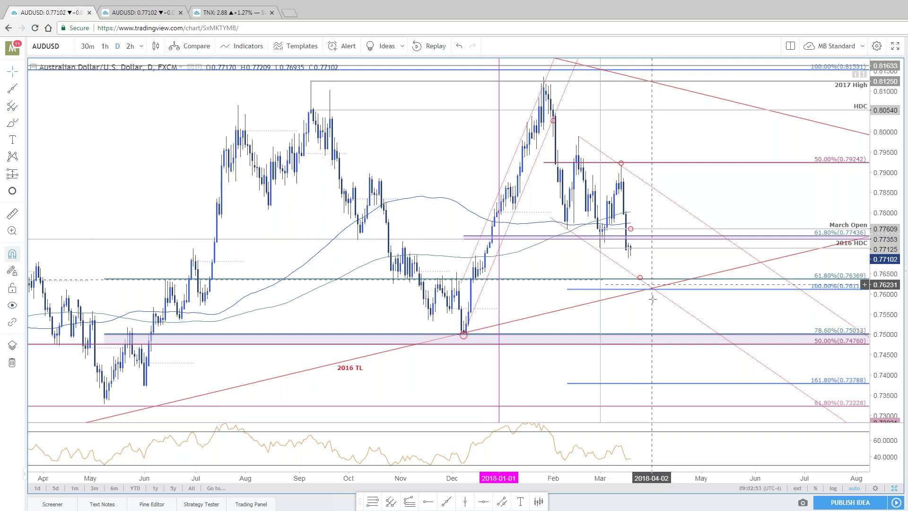
left_click(894, 488)
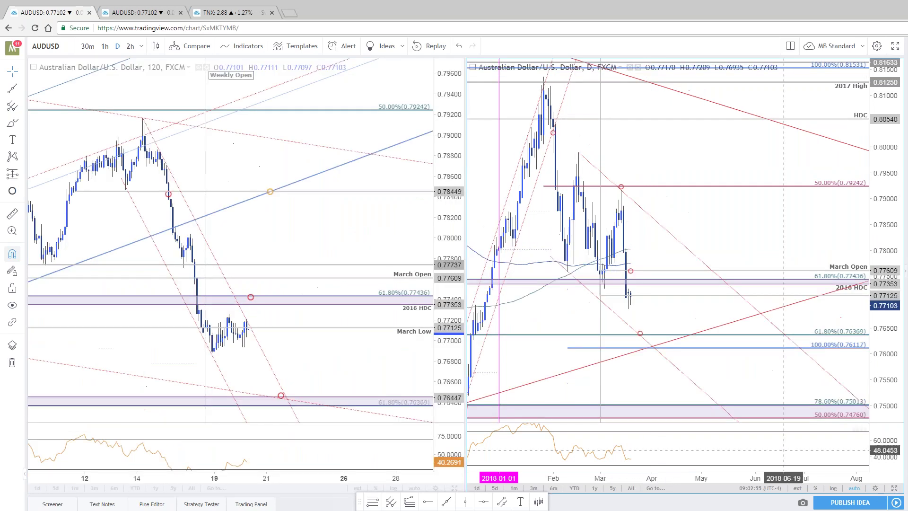
left_click(454, 488)
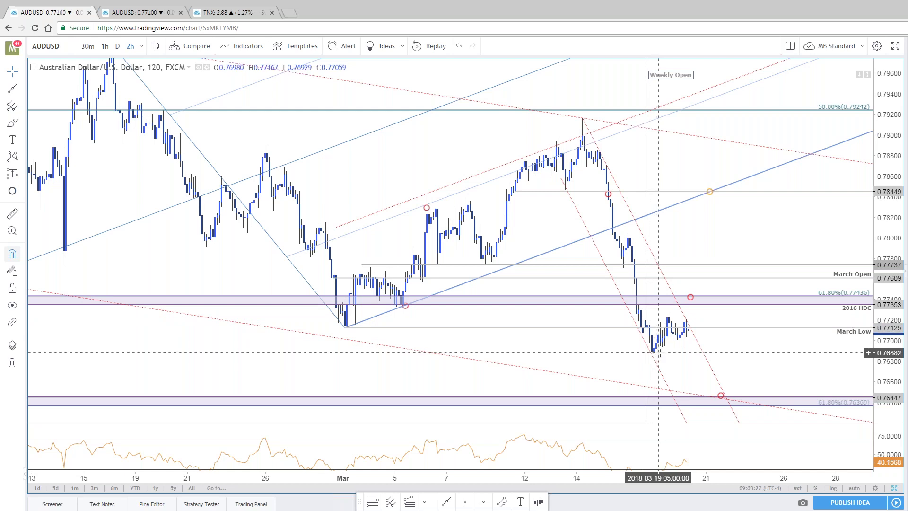
scroll(700, 313, "right", 2)
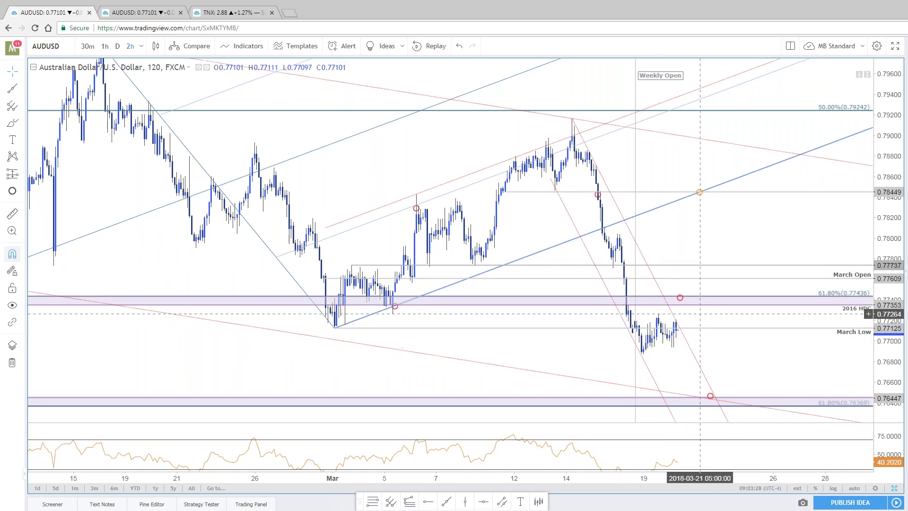
scroll(699, 313, "right", 2)
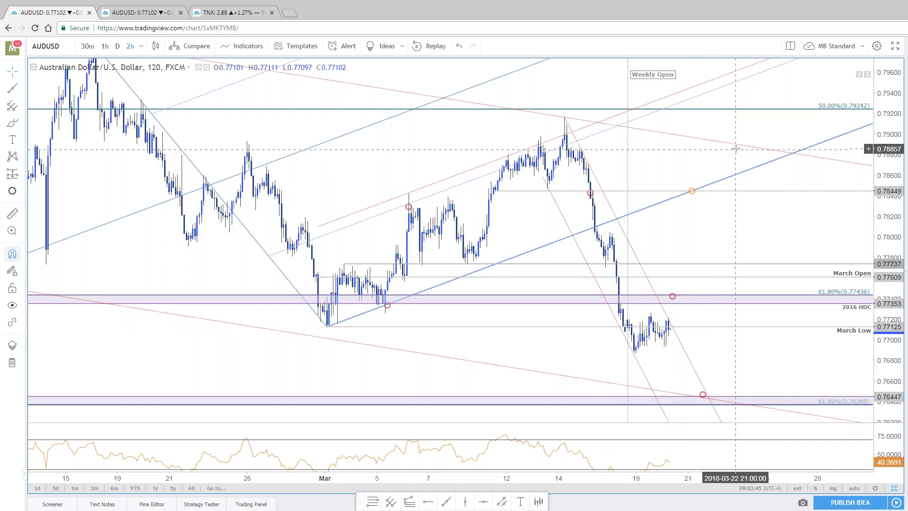
scroll(729, 454, "left", 1)
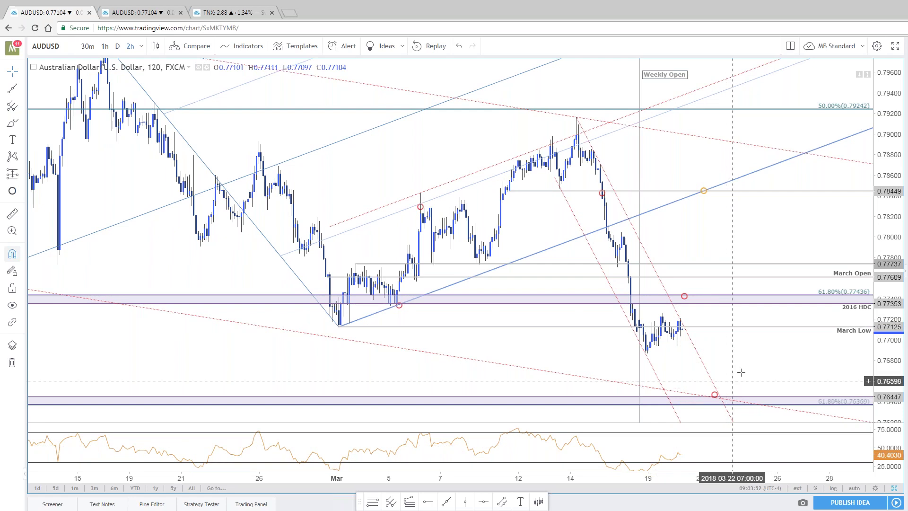
scroll(710, 369, "right", 2)
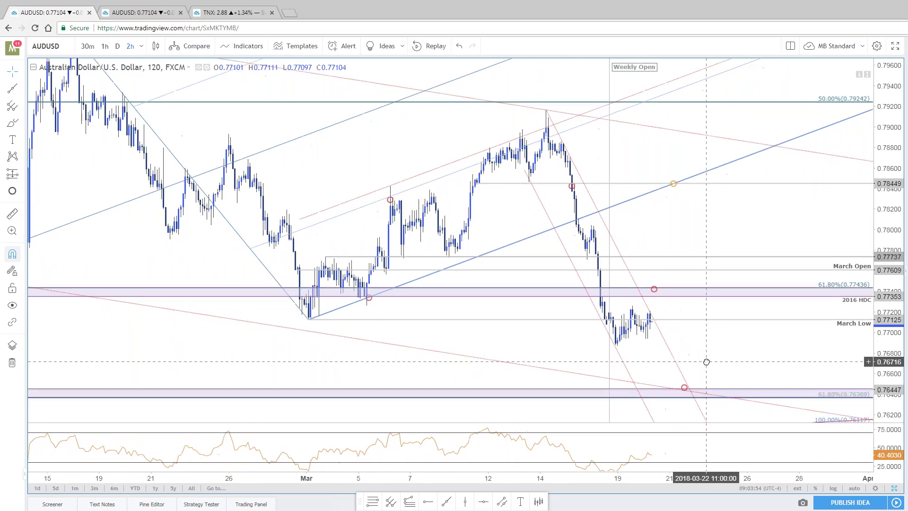
- Select the two Fibonacci retracements and the rising line from the January 2016 low on the AUDUSD weekly chart to inspect their anchors
left_click(159, 14)
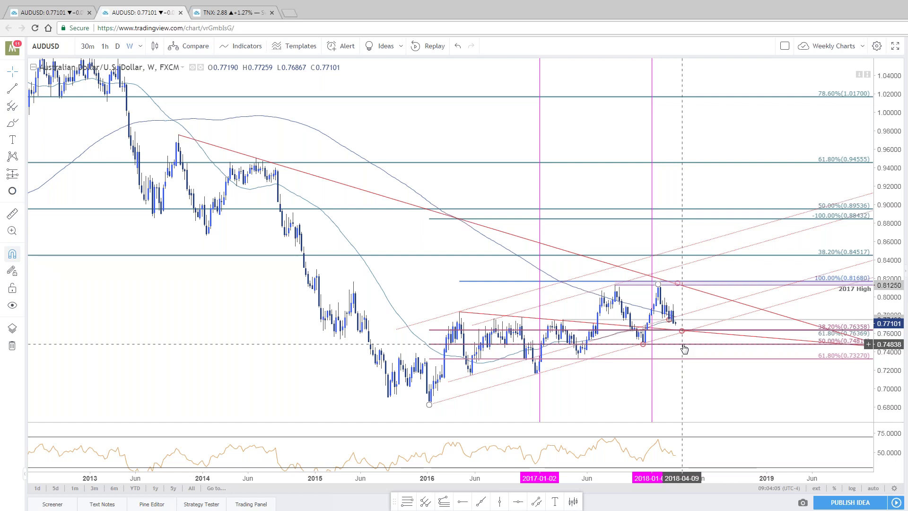
left_click(647, 342)
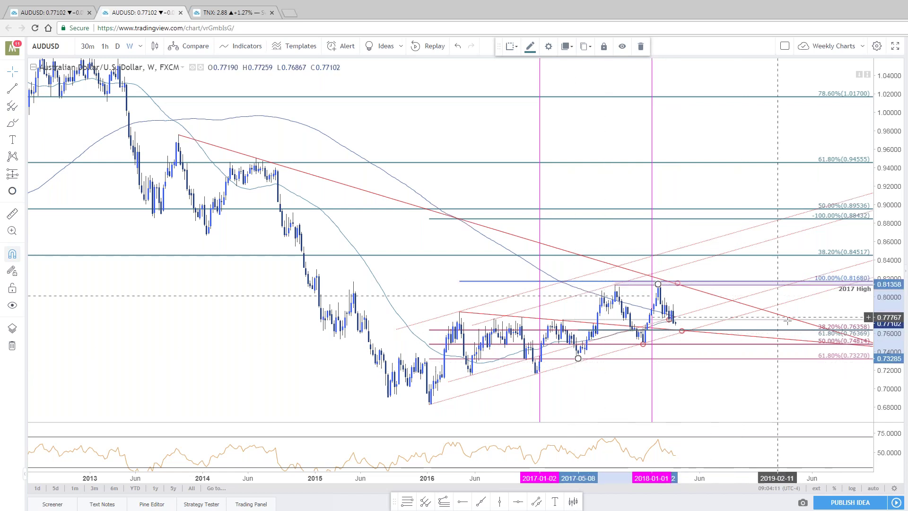
left_click_drag(578, 358, 429, 405)
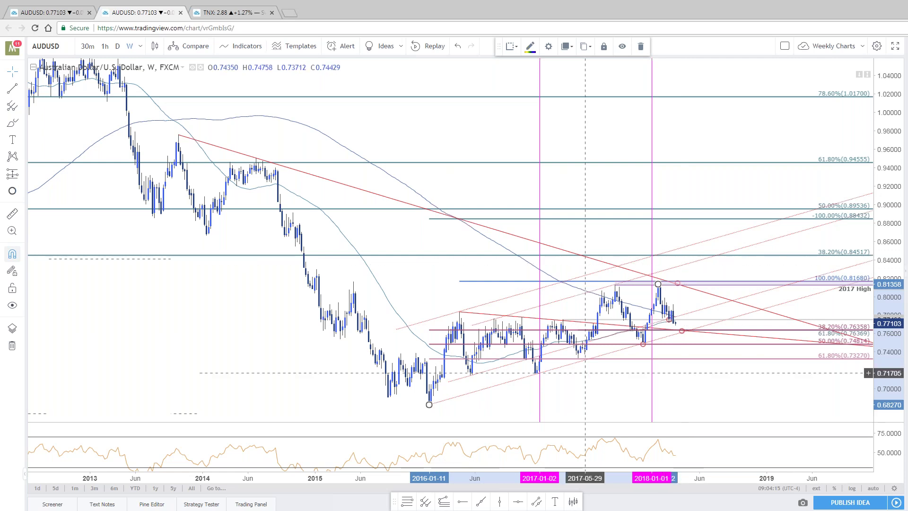
left_click(500, 385)
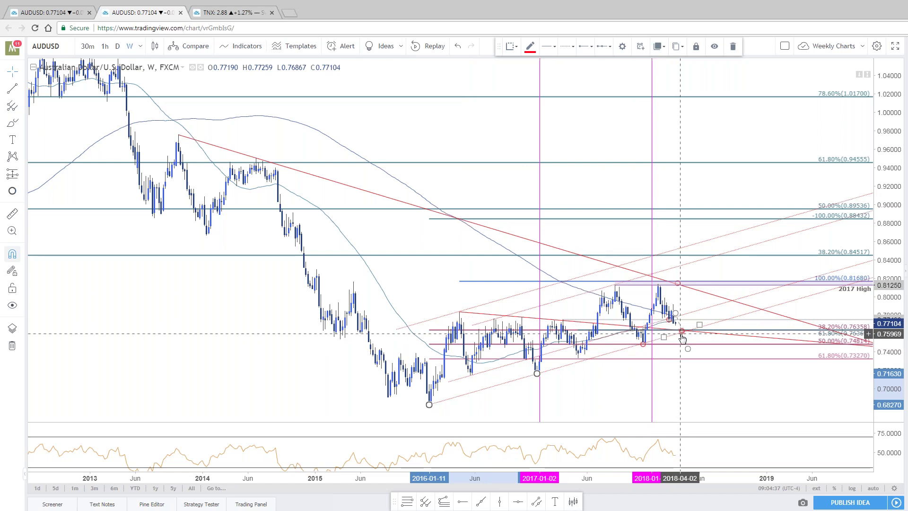
- Return to the AUDUSD 120-minute chart and examine the mid-March low at the 0.78449 level
left_click(59, 11)
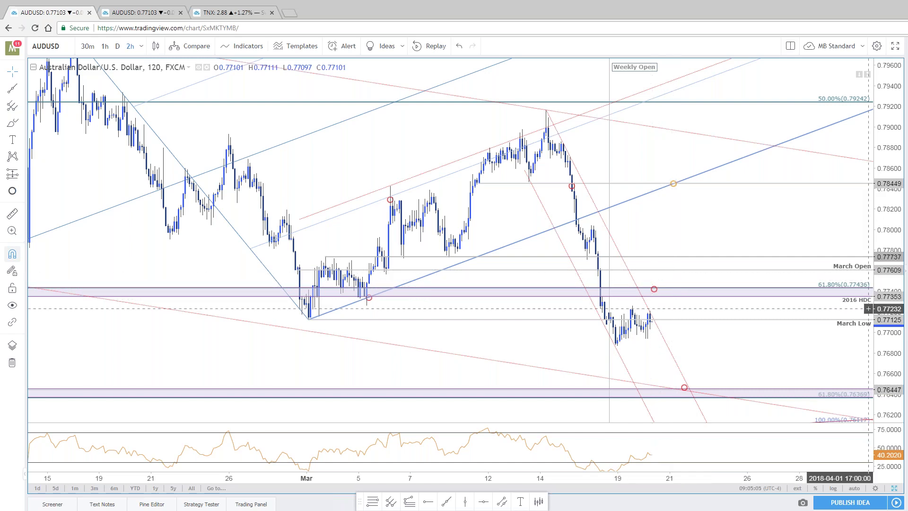
left_click_drag(799, 402, 785, 406)
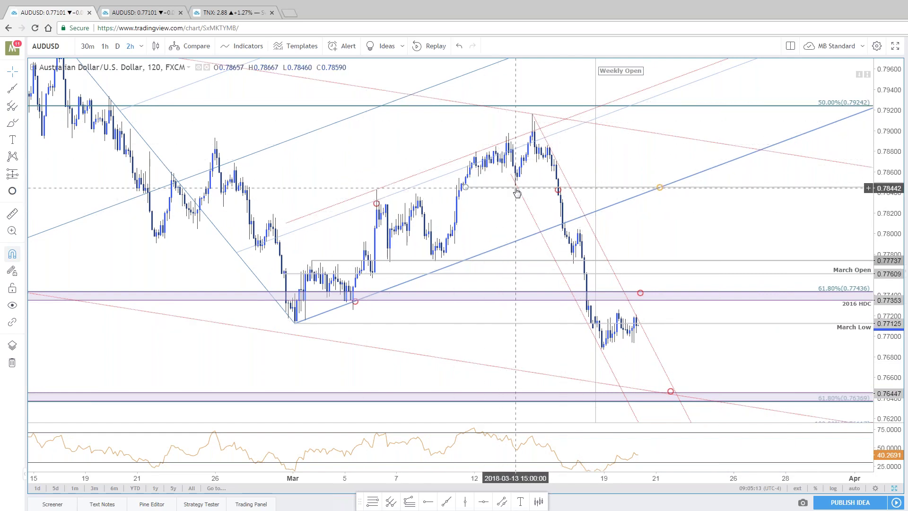
left_click(465, 190)
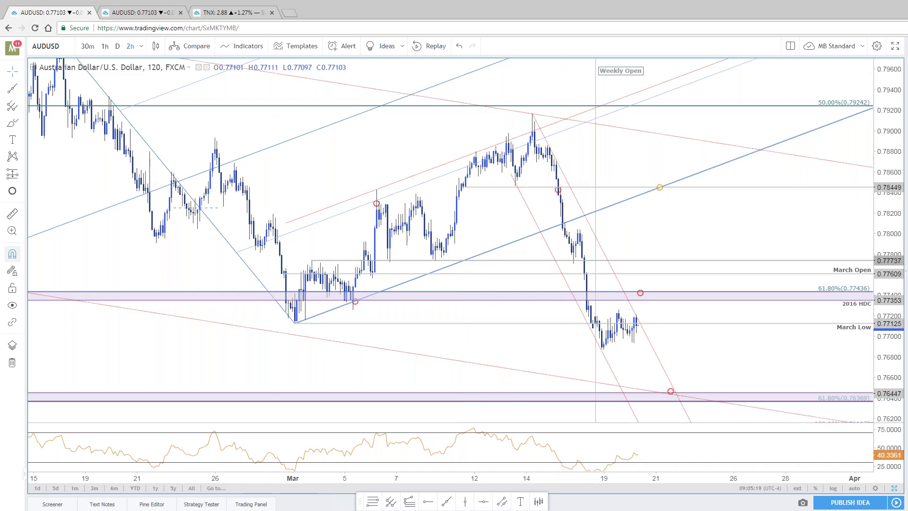
- Read the previous AUDUSD update from 3/15 in the SB Trade Desk notes, enlarge its 120-minute chart, and return to the 3/18 update
key("alt+Tab")
scroll(96, 505, "down", 2)
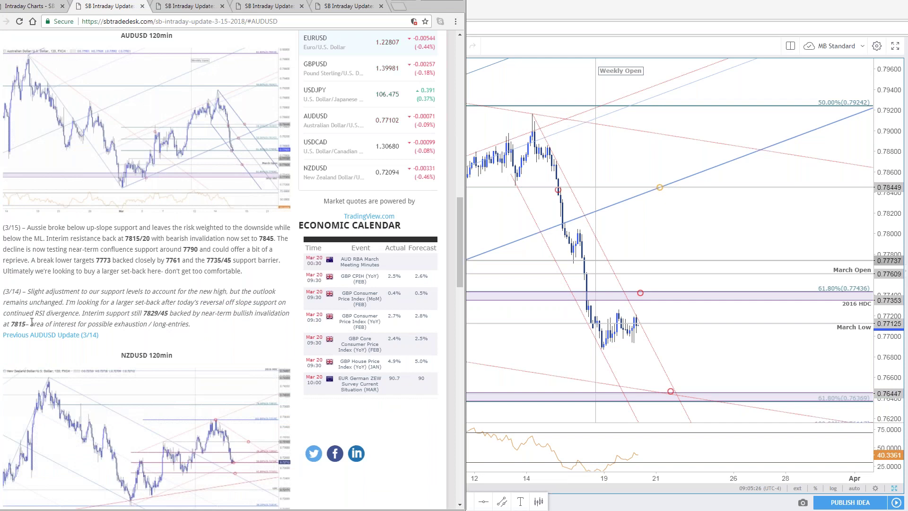
left_click(269, 176)
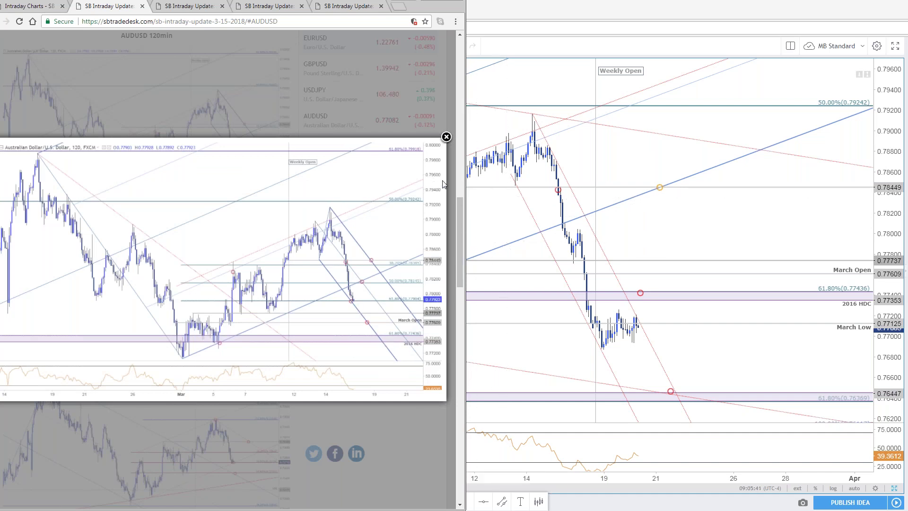
left_click(446, 137)
key("F5")
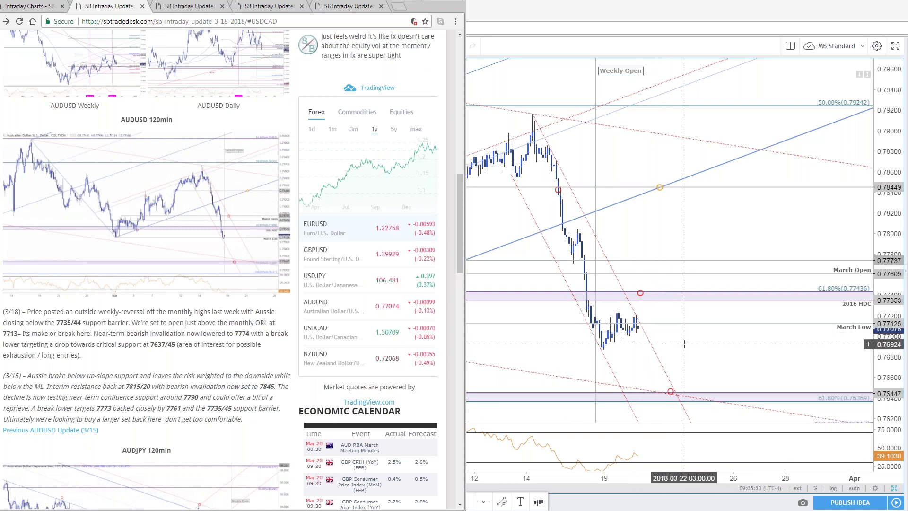
- Switch to TradingView and view the AUDUSD 120-minute chart beside the daily chart
left_click(693, 349)
left_click_drag(693, 348, 705, 351)
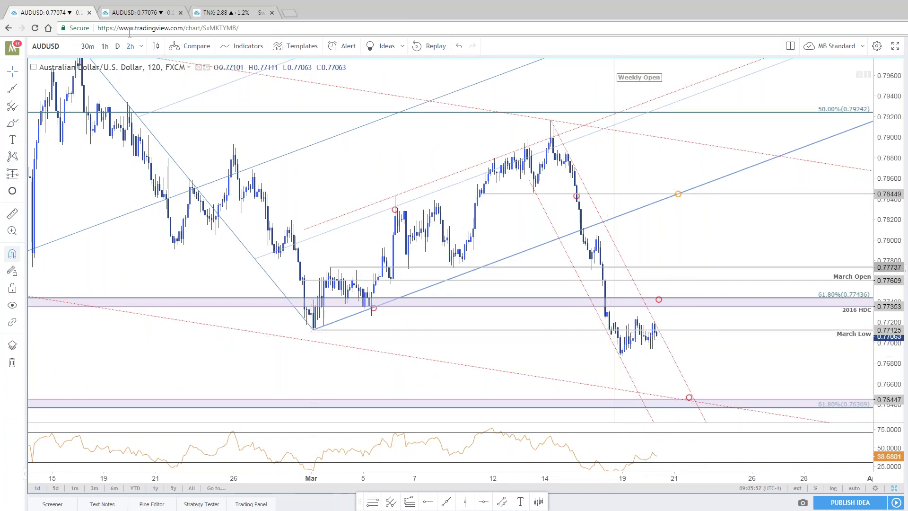
left_click(894, 487)
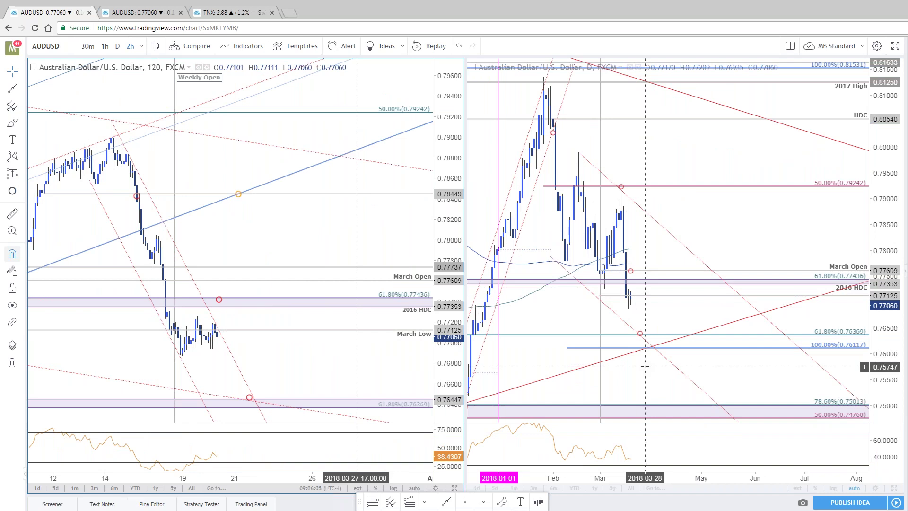
left_click_drag(356, 373, 412, 351)
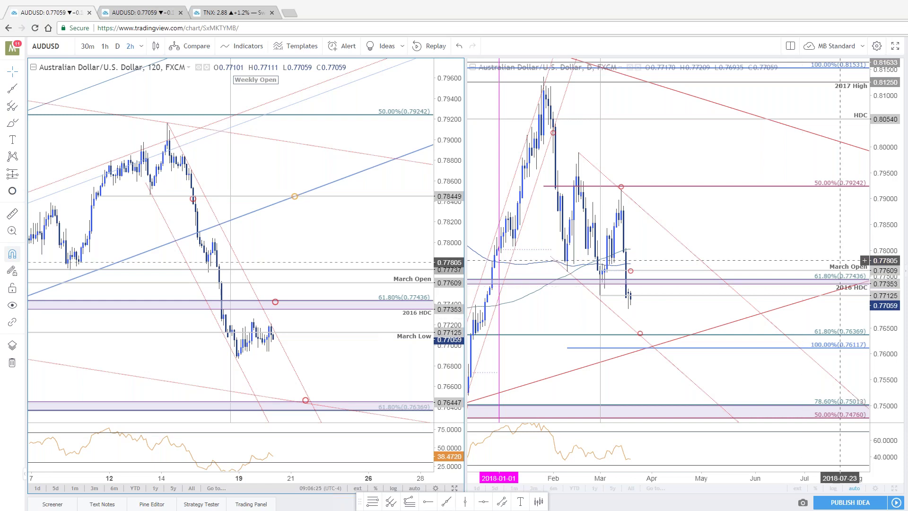
- Go to the AUDJPY section of the 3/18 SB Trade Desk notes and enlarge its 120-minute chart
key("alt+Tab")
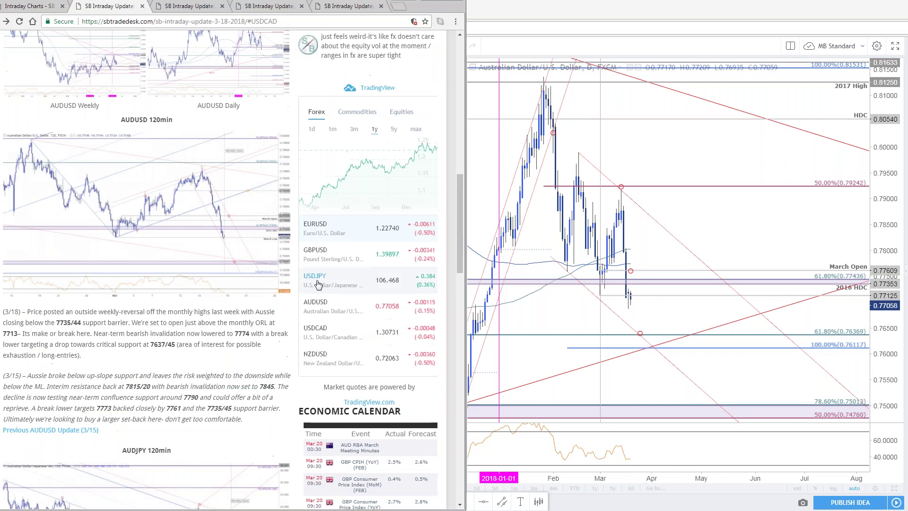
scroll(284, 260, "down", 7)
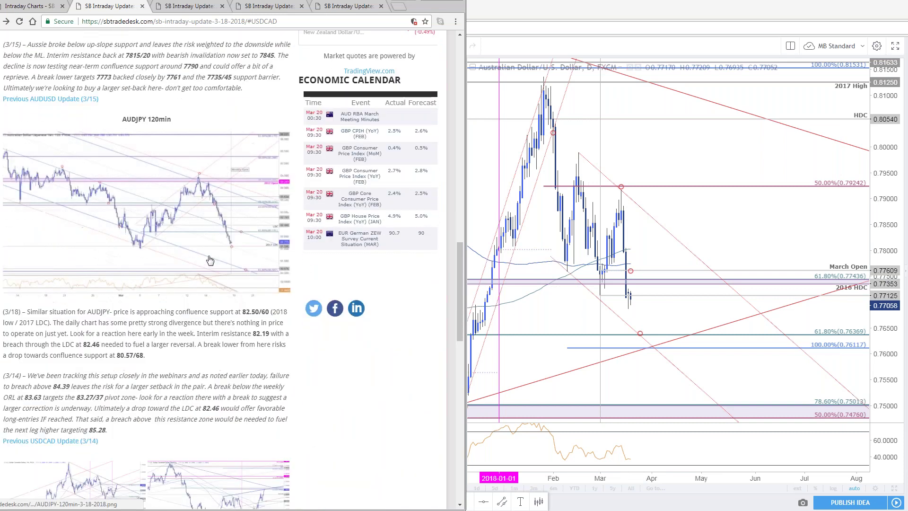
left_click(210, 261)
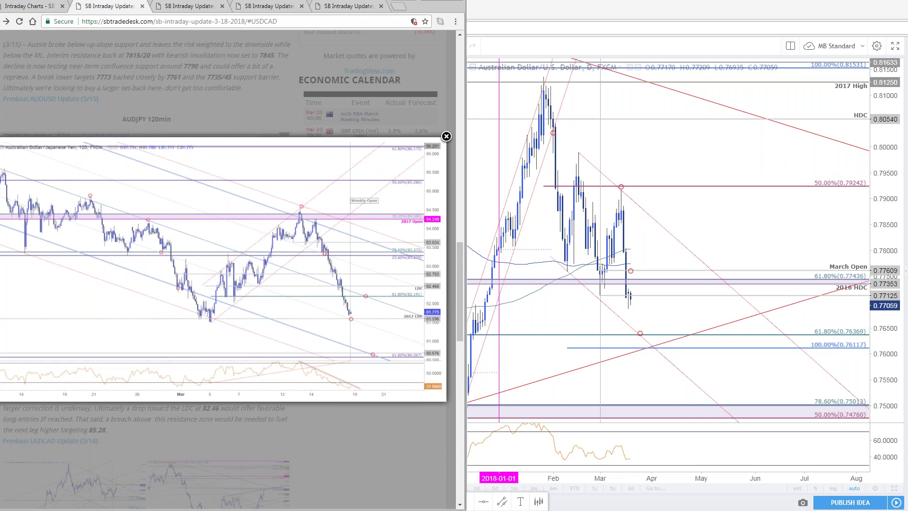
- Load AUDJPY in the TradingView charts, view the 120-minute chart at full size, and restore the side-by-side daily view
key("alt+Tab")
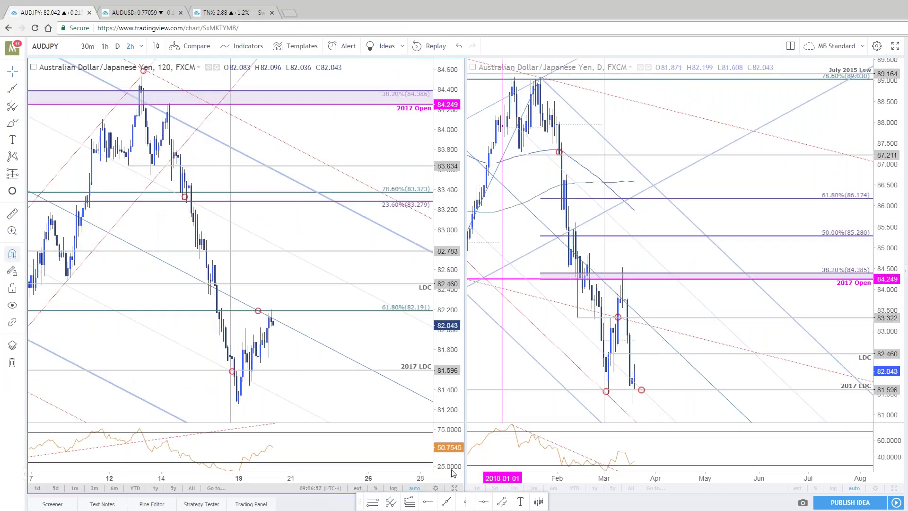
left_click(454, 489)
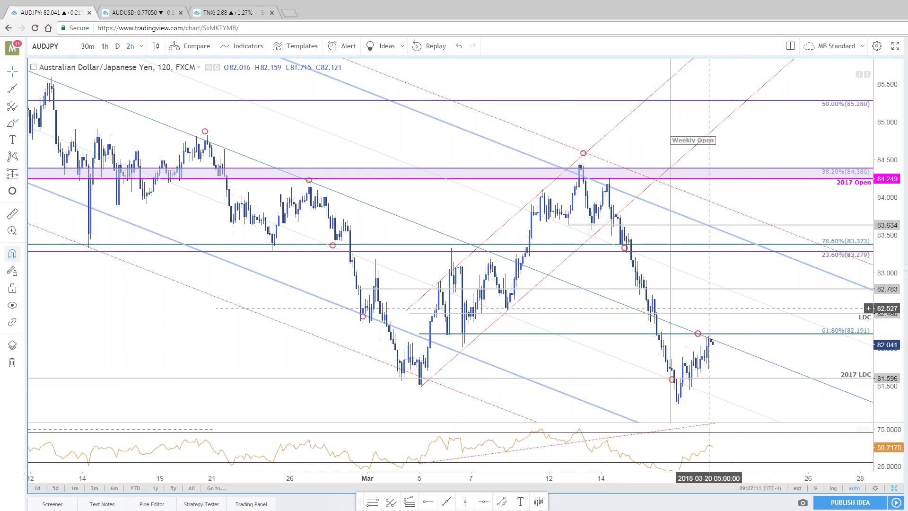
scroll(766, 331, "right", 3)
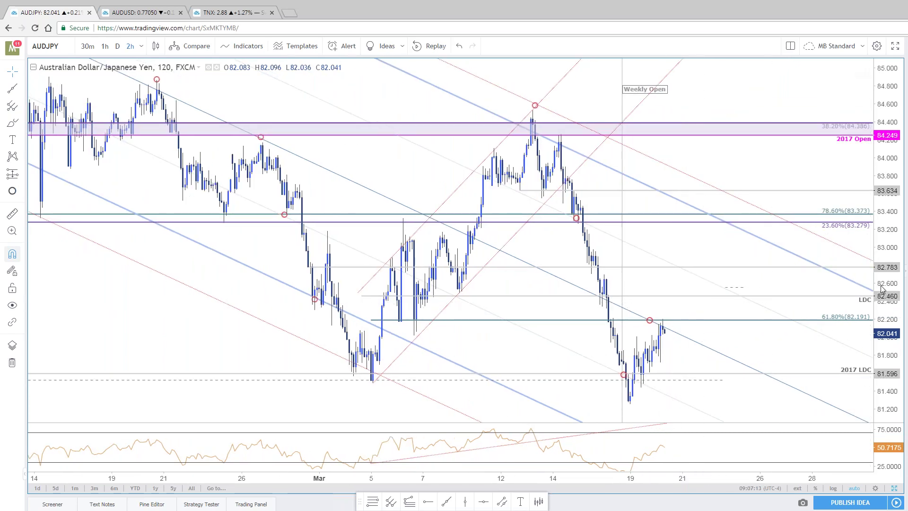
left_click(895, 488)
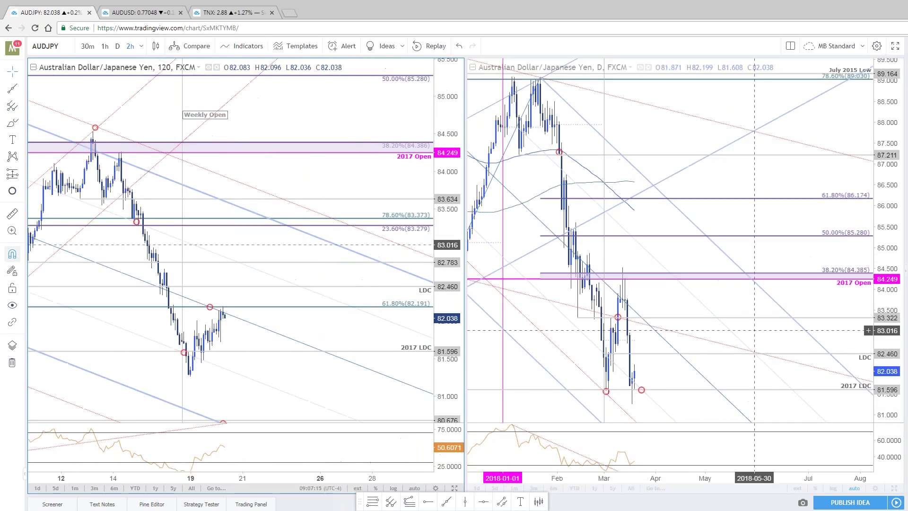
- Compress the daily AUDJPY price scale to show a wider range and examine the March swings on the 120-minute chart
left_click_drag(885, 318, 885, 350)
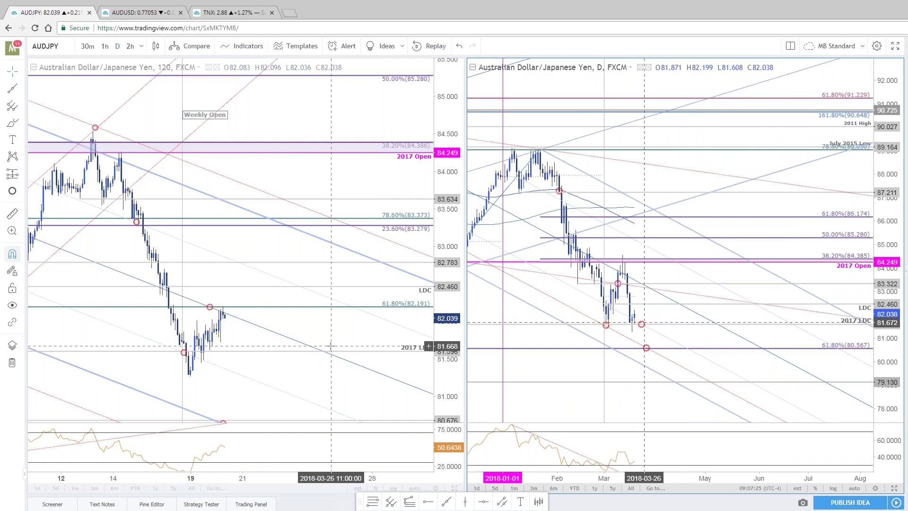
scroll(339, 216, "down", 5)
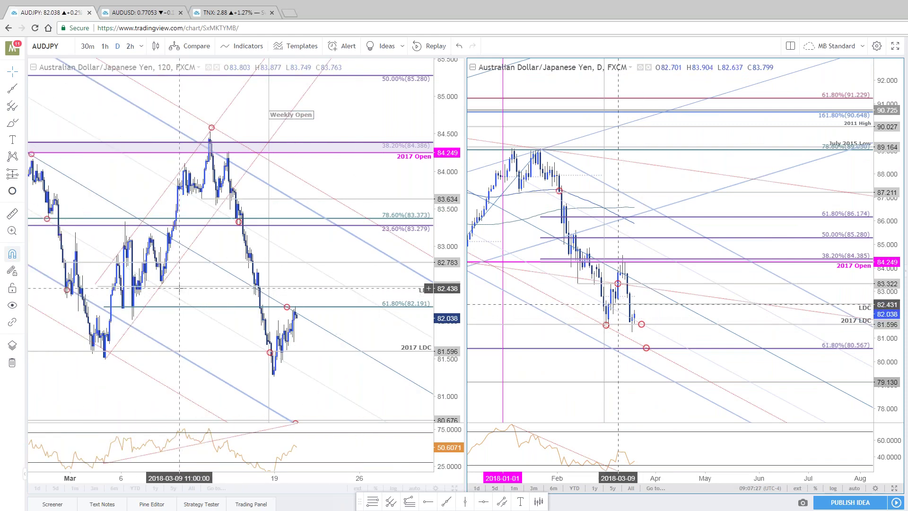
scroll(183, 291, "up", 3)
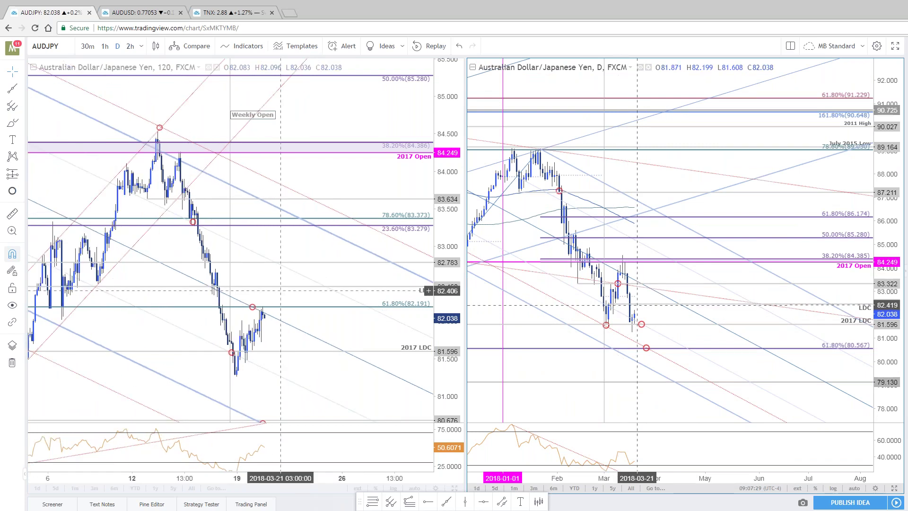
- Switch to the weekly AUDJPY chart and examine the broken ascending channel, yearly opens and Fibonacci support levels across 2012 to 2018
left_click(141, 13)
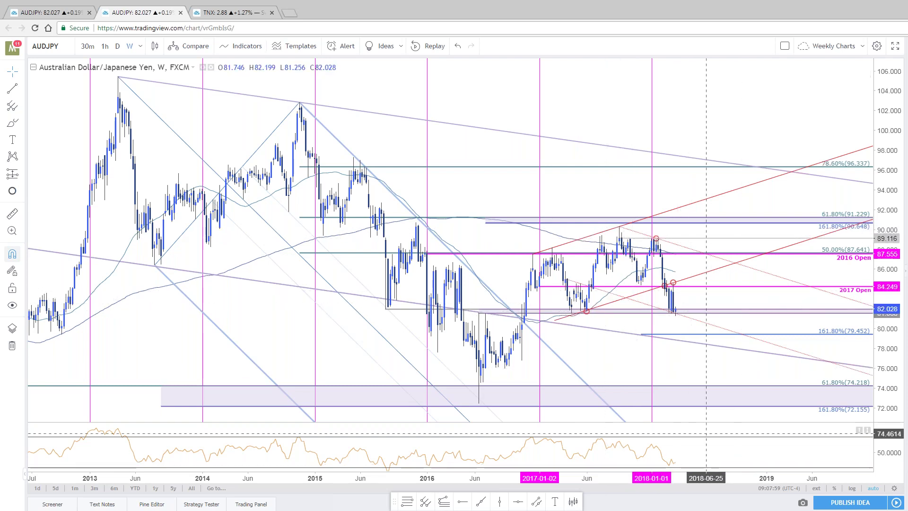
scroll(737, 376, "up", 1)
scroll(737, 377, "up", 2)
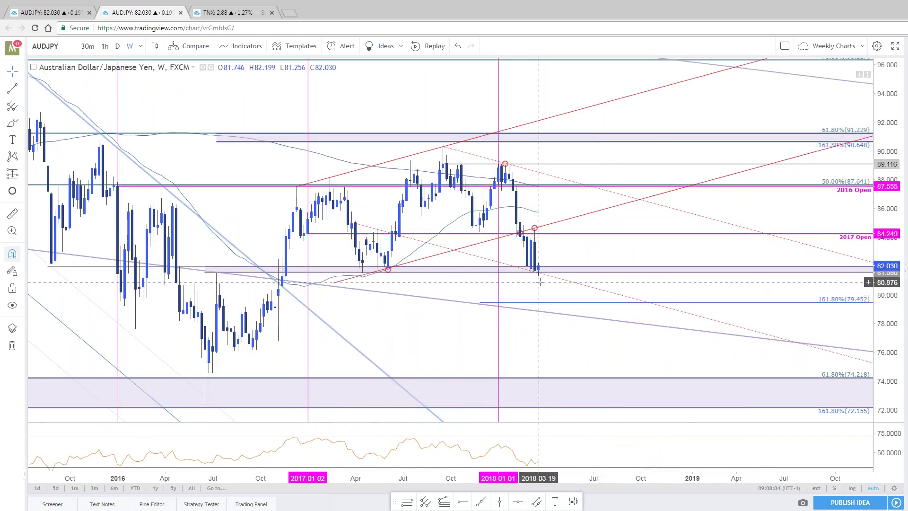
scroll(538, 279, "down", 2)
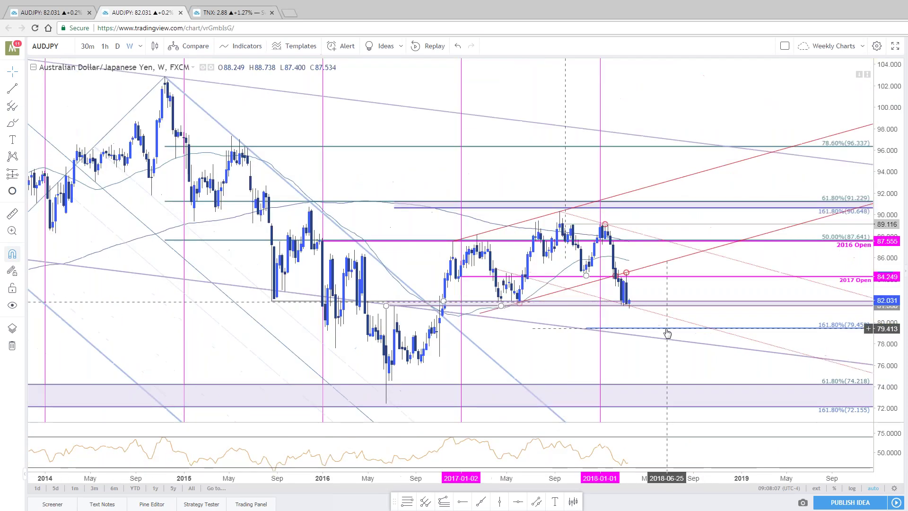
scroll(497, 243, "up", 3)
scroll(497, 242, "down", 3)
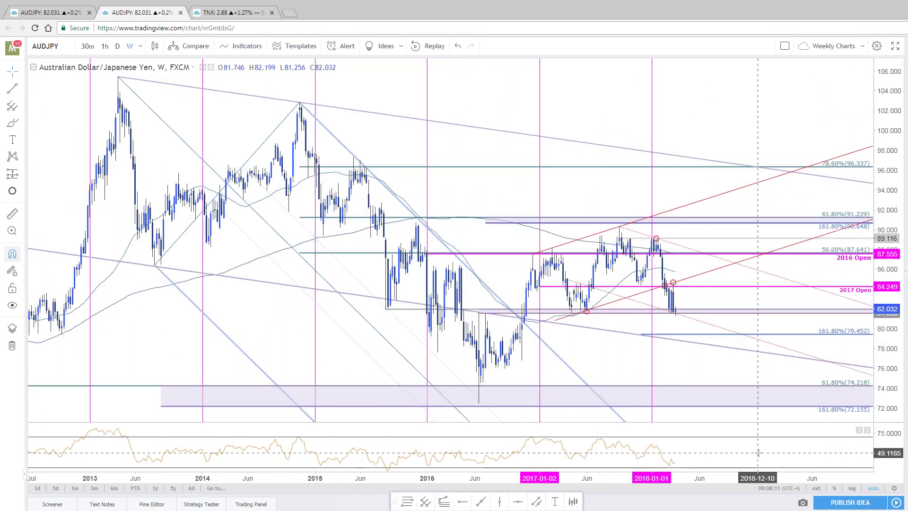
mouse_move(884, 407)
left_mouse_down()
mouse_move(883, 254)
mouse_move(883, 393)
left_mouse_up()
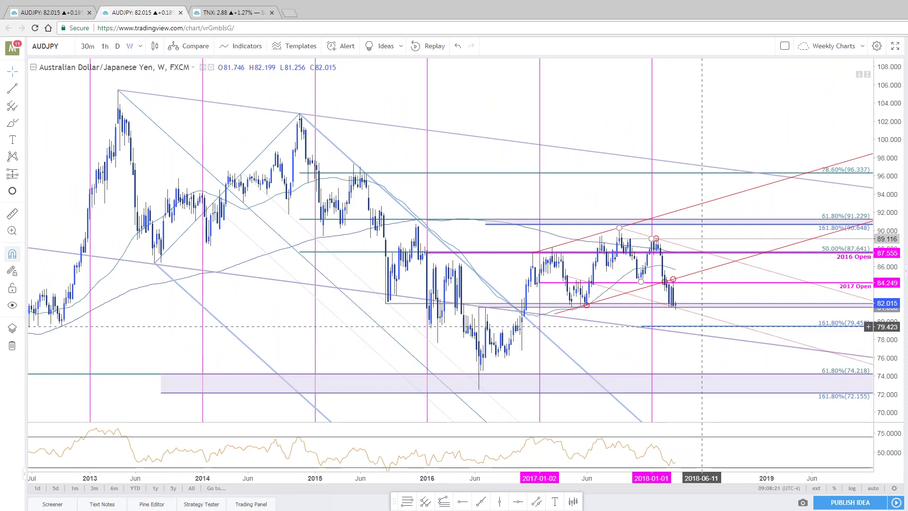
scroll(707, 329, "down", 2)
scroll(709, 331, "up", 2)
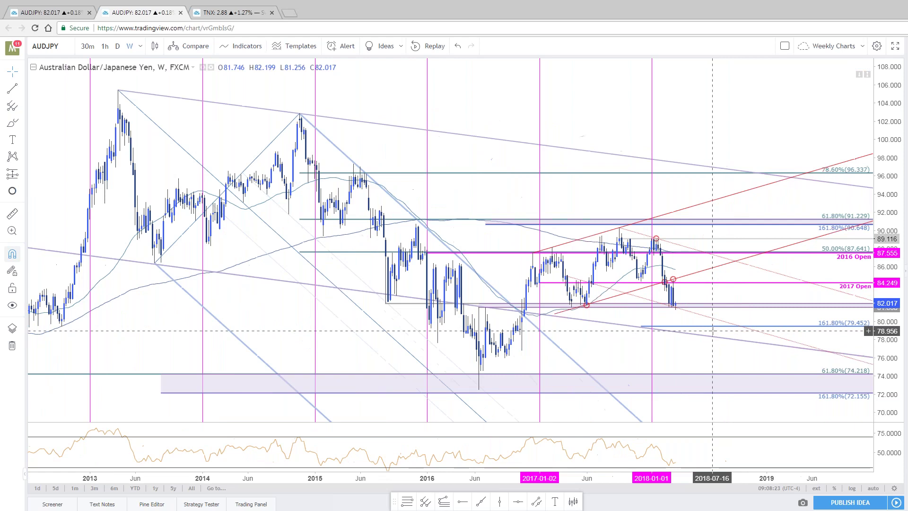
scroll(712, 331, "up", 2)
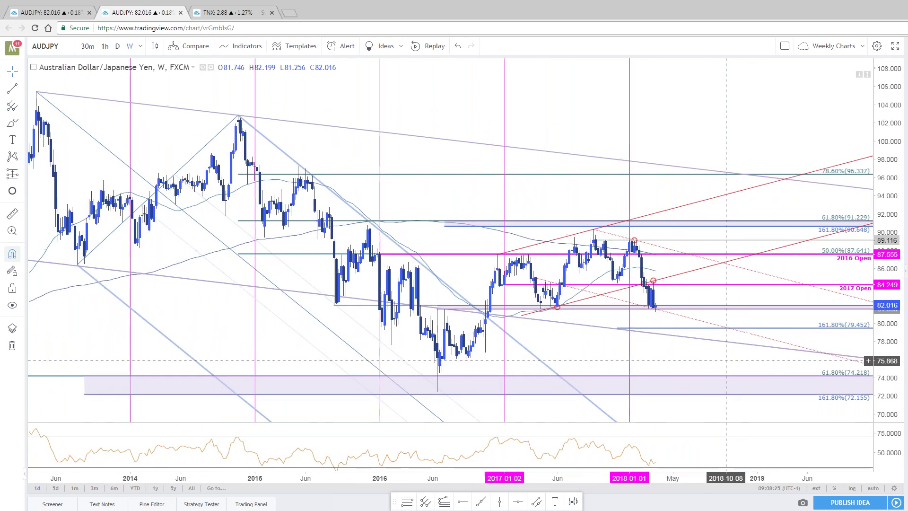
scroll(726, 361, "down", 1)
left_click_drag(882, 331, 882, 293)
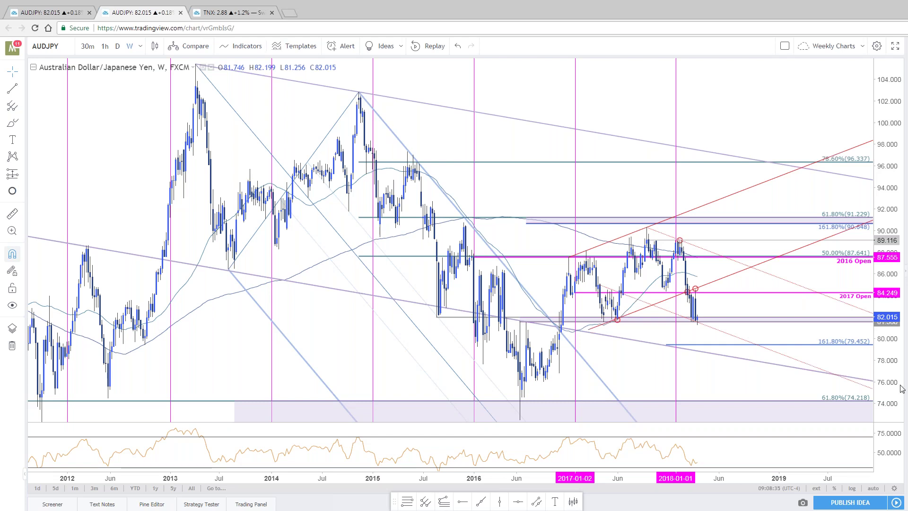
- Return to the MB Standard layout and examine the AUDJPY 120-minute chart at full size around the 61.8% retracement
left_click(53, 15)
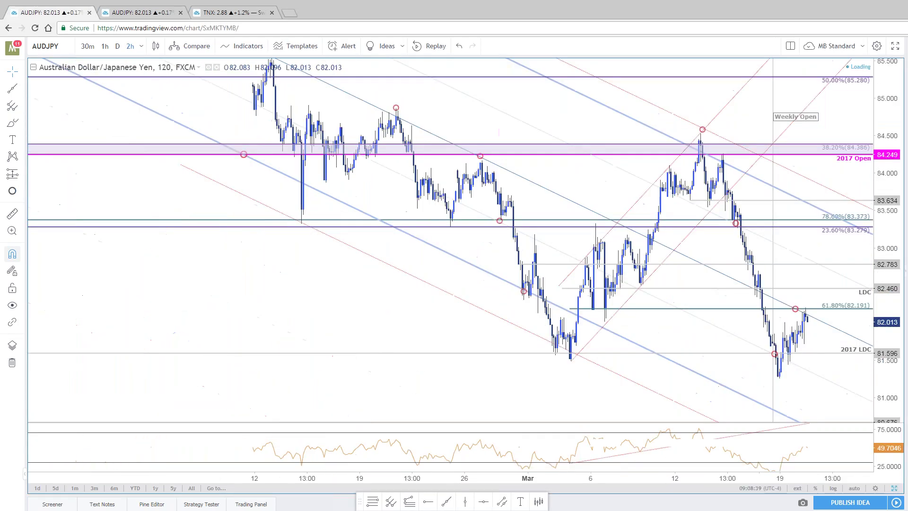
type("120")
key("Return")
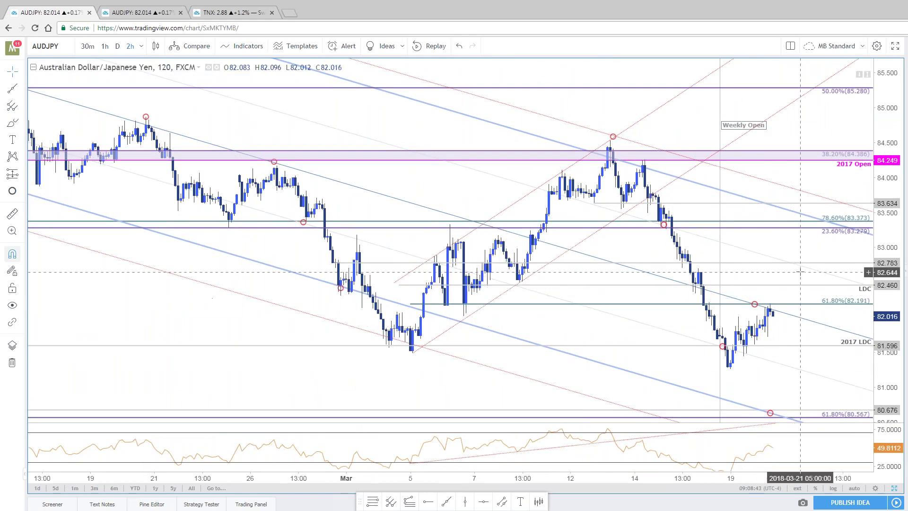
scroll(760, 368, "down", 2)
scroll(752, 382, "right", 3)
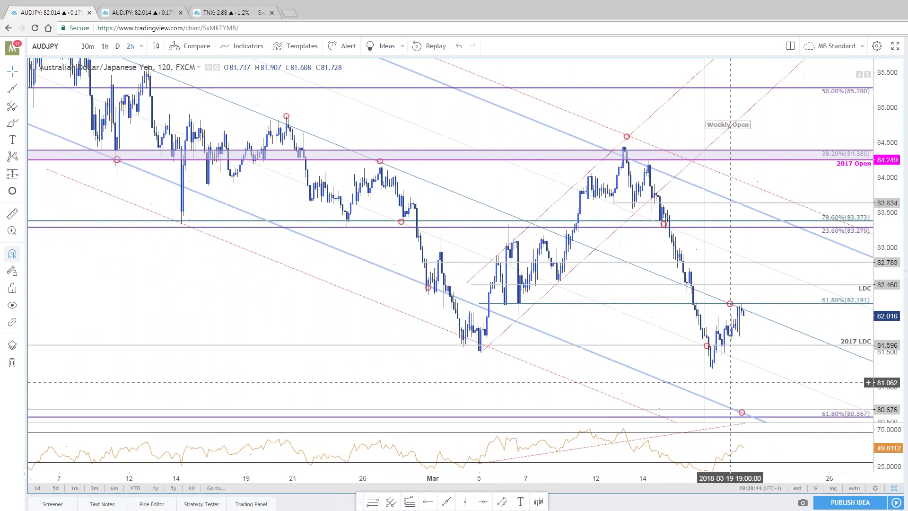
scroll(762, 427, "up", 2)
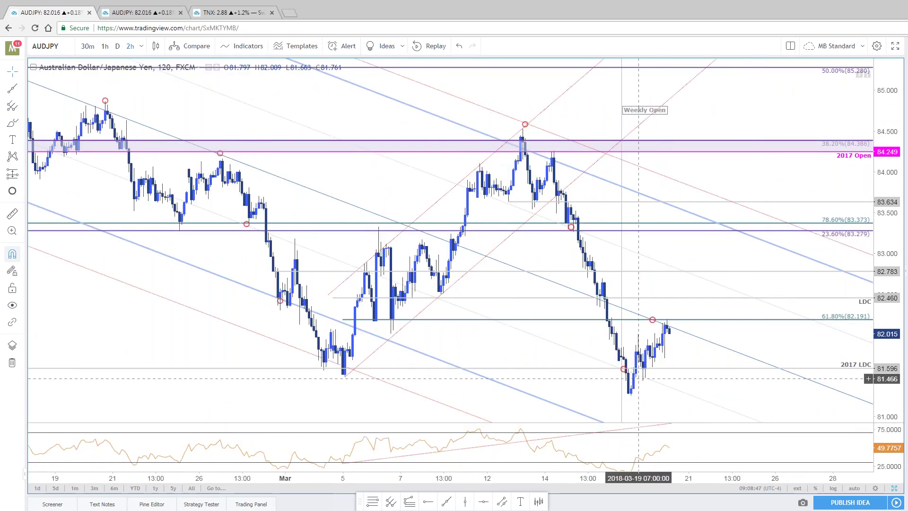
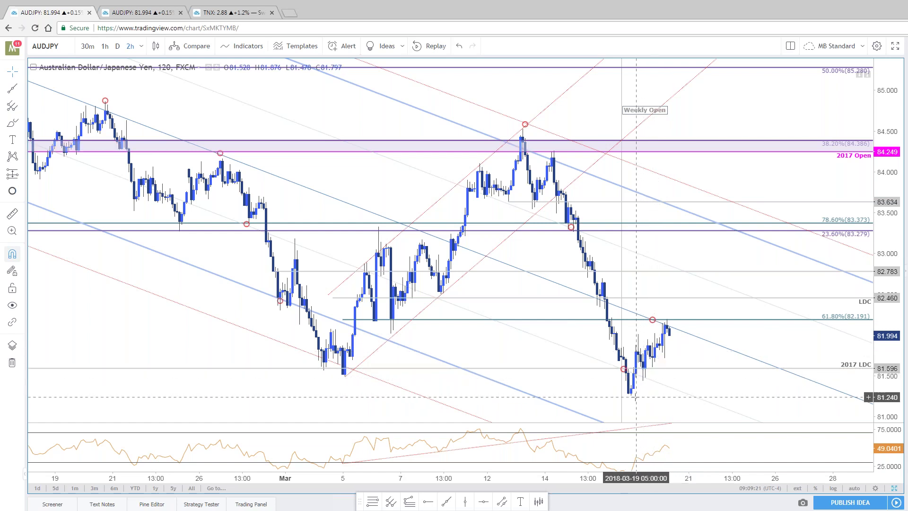
- Move the red circle marker at the 61.8% retracement slightly later in time, closer to the latest AUDJPY highs
left_click(653, 320)
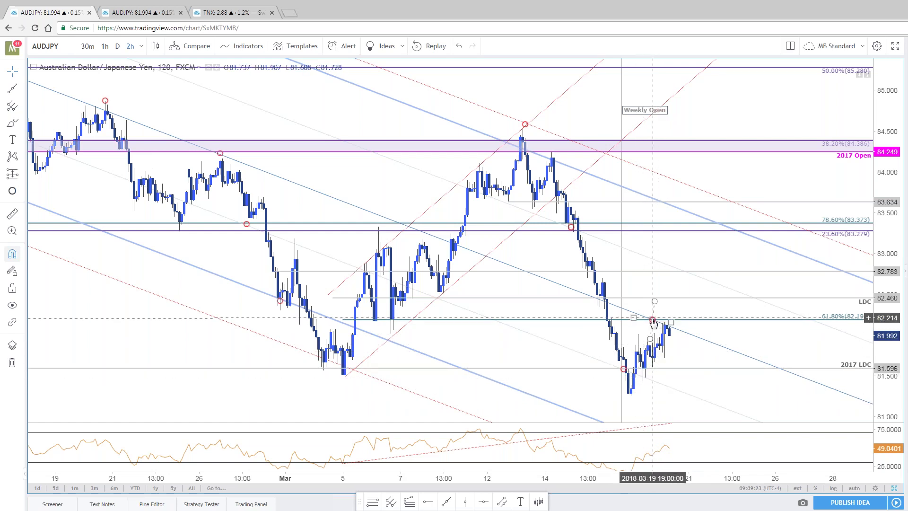
left_click_drag(653, 326, 661, 326)
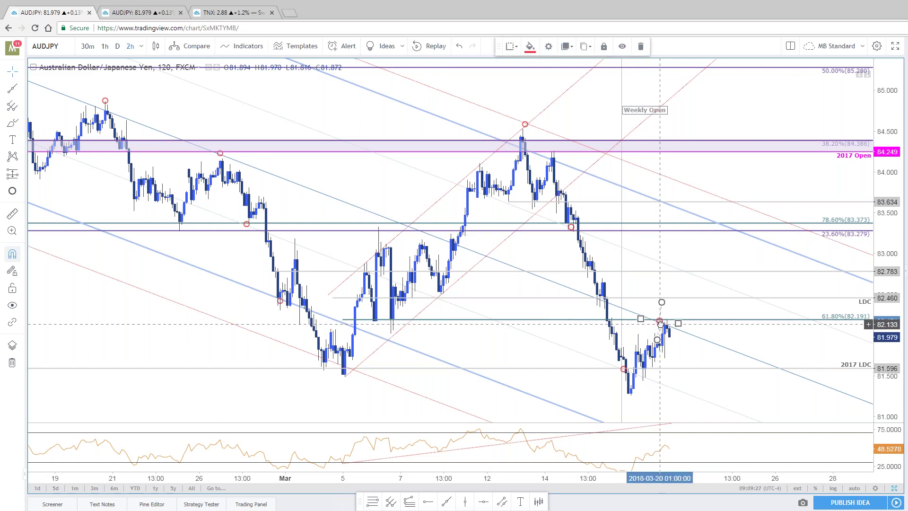
left_click(846, 400)
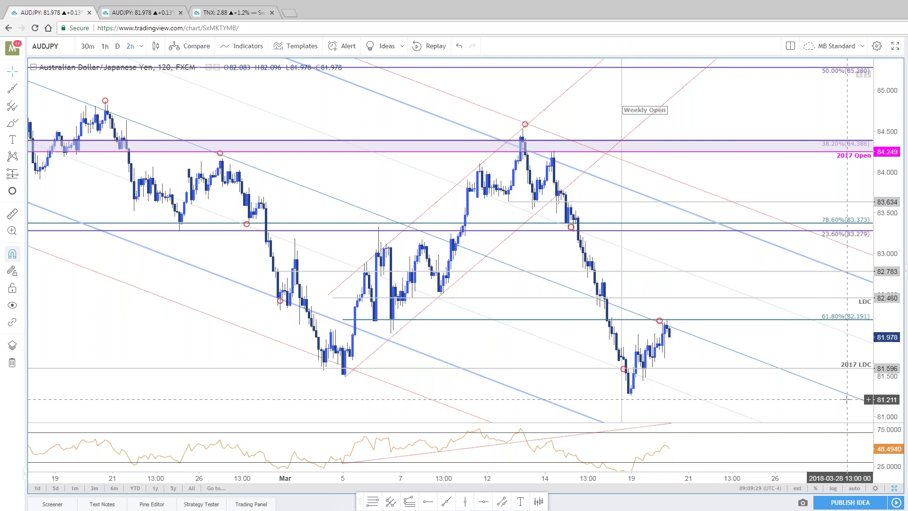
- Set the AUDJPY chart interval to 30 minutes and examine the recent price action around the descending channel line
type("30")
key("Return")
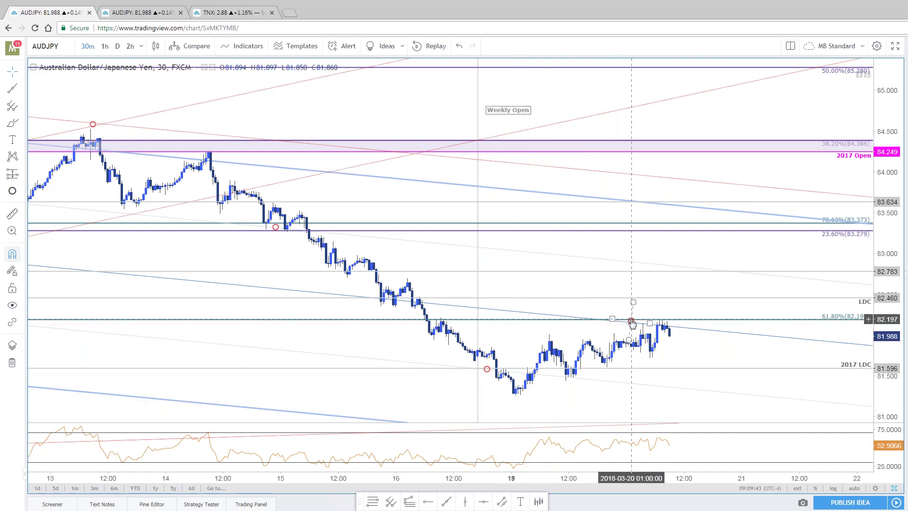
scroll(591, 402, "down", 3)
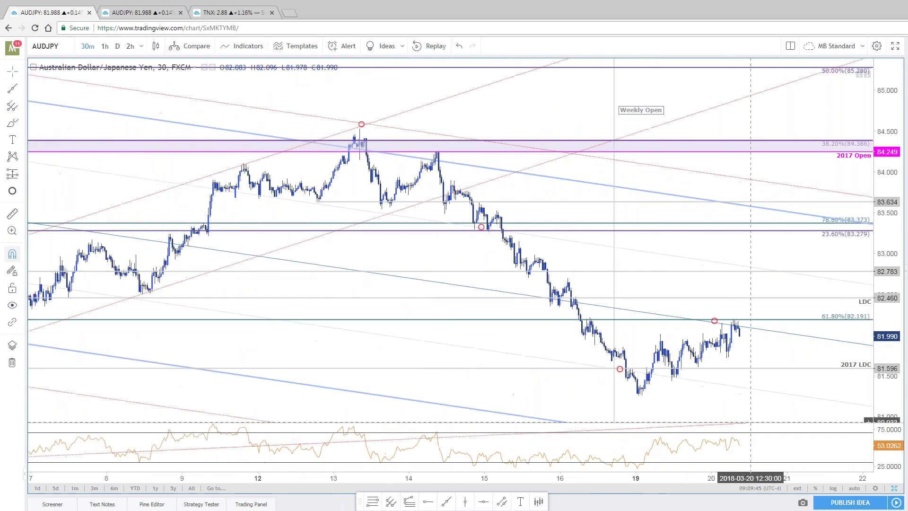
scroll(757, 360, "up", 3)
left_click_drag(757, 360, 753, 356)
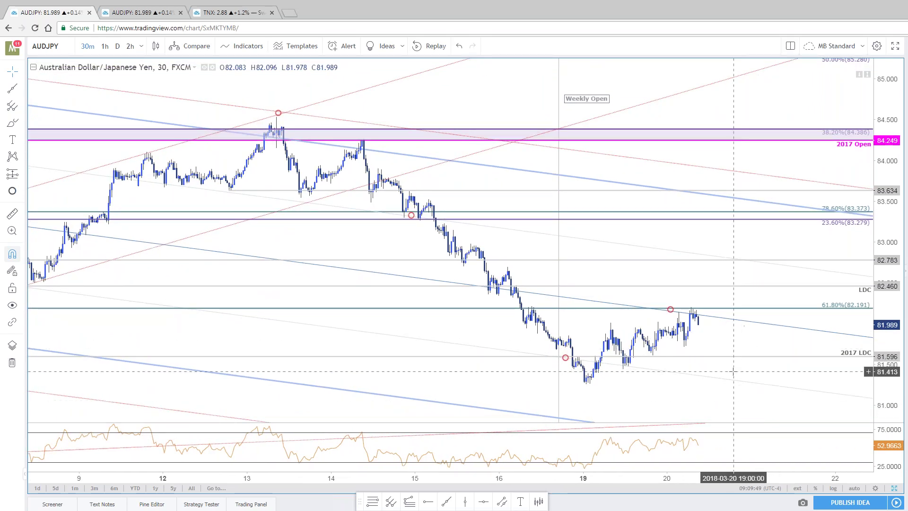
scroll(726, 364, "down", 5)
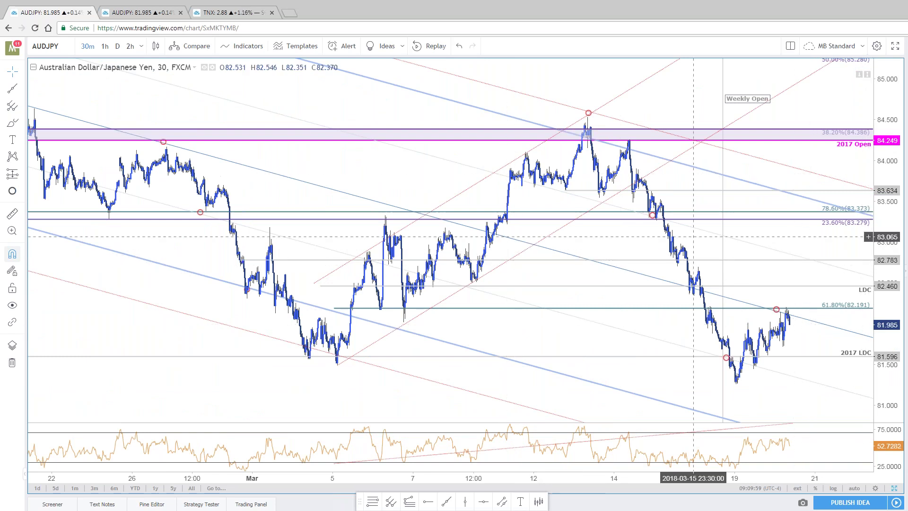
- Place a red circle marker on the 82.783 level where it meets the descending dotted line, ahead of current price
left_click(813, 260)
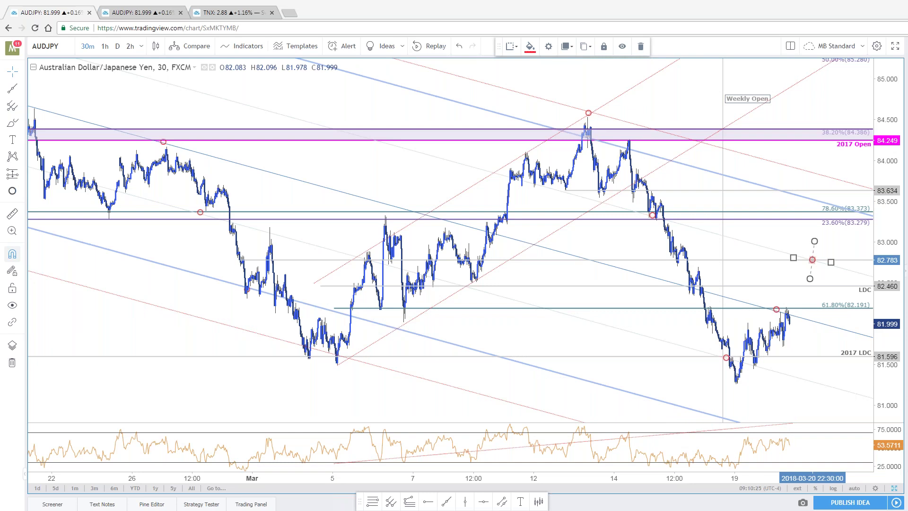
left_click(817, 348)
scroll(817, 348, "up", 3)
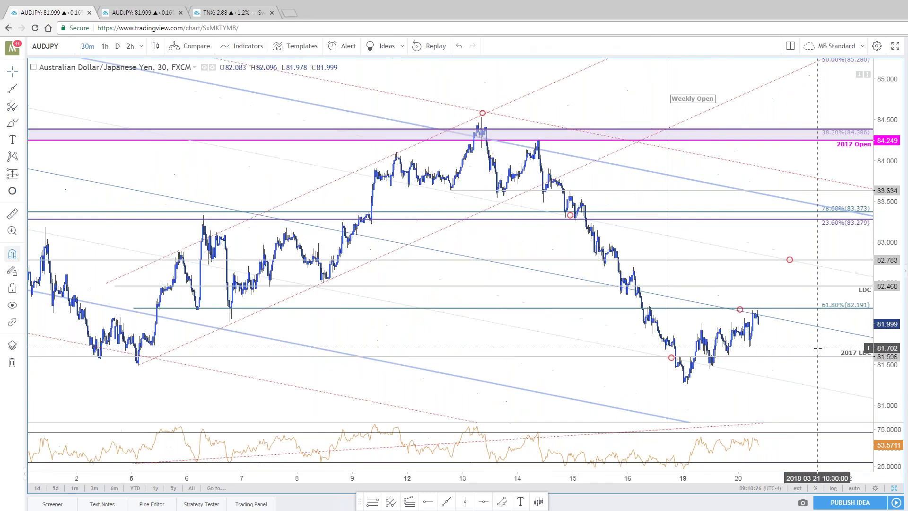
scroll(817, 348, "up", 3)
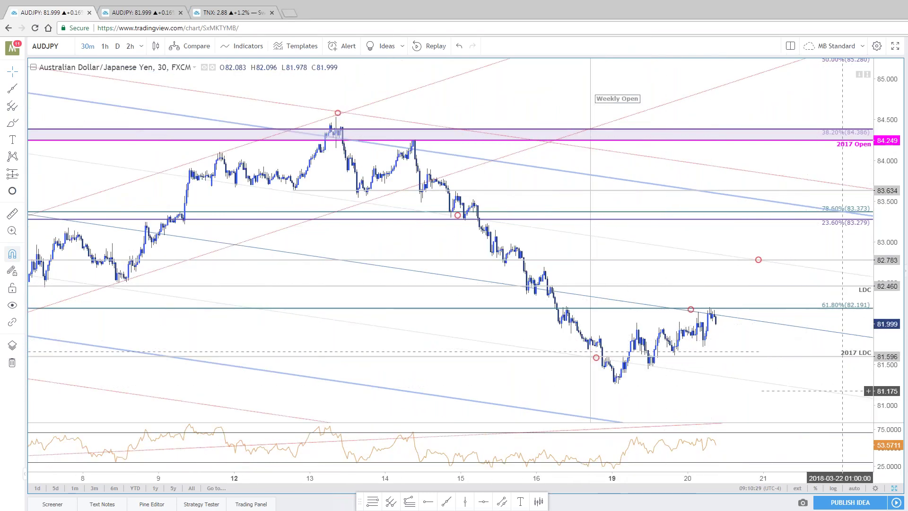
left_click_drag(888, 362, 888, 336)
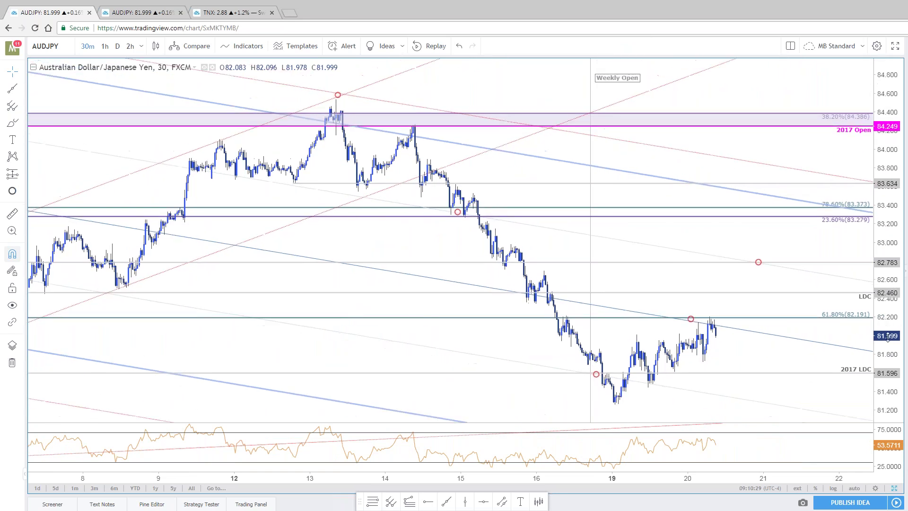
left_click_drag(806, 266, 775, 253)
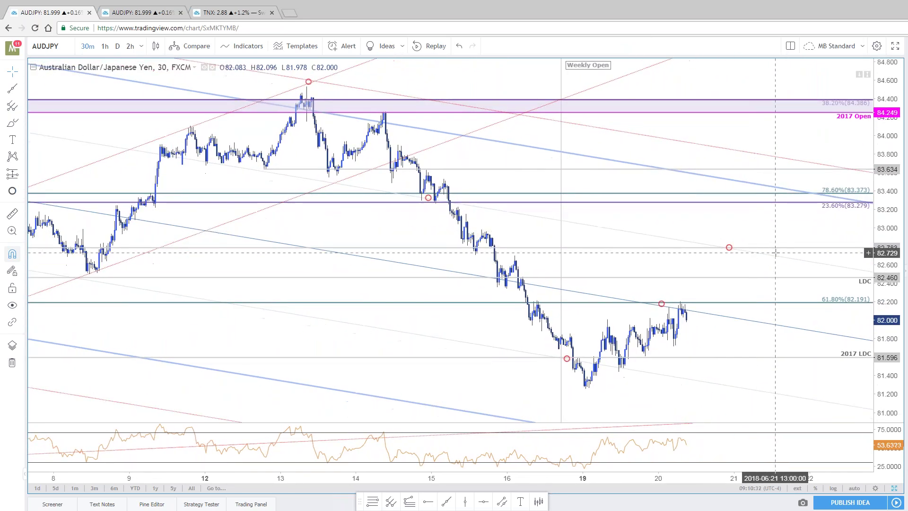
- Set the AUDJPY chart interval back to 120 minutes and bring the lower 61.8% support level into view
type("2")
key("BackSpace")
type("120")
key("Return")
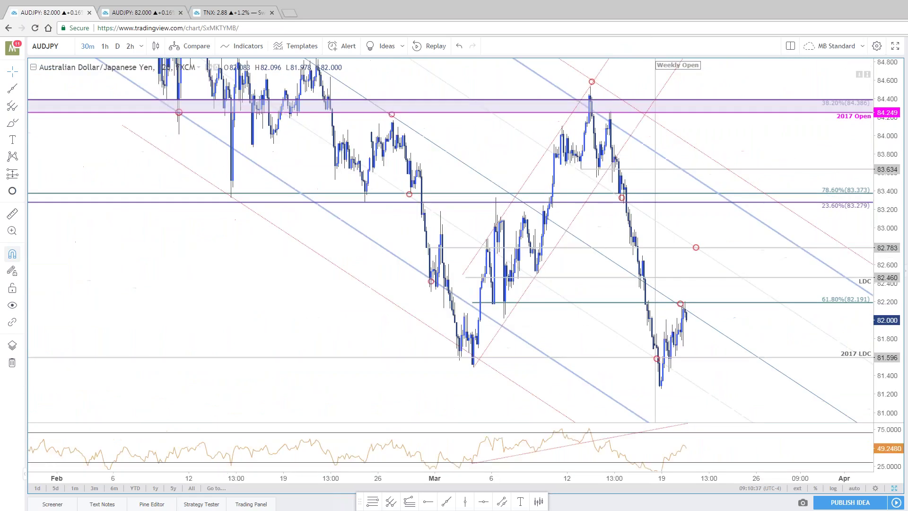
scroll(817, 266, "up", 3)
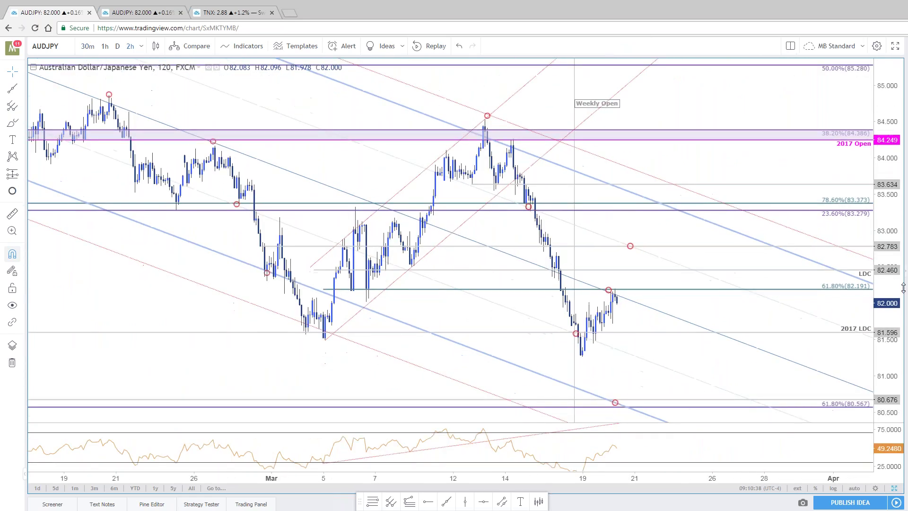
left_click_drag(736, 310, 754, 302)
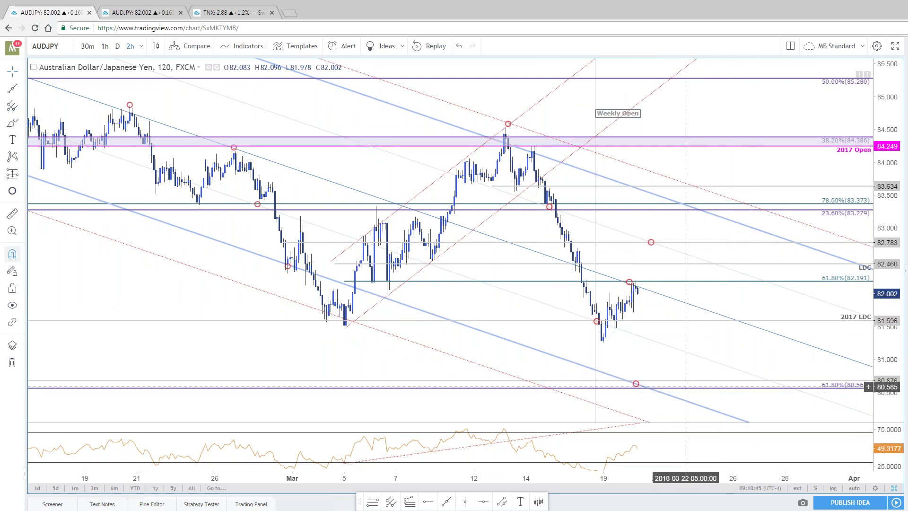
- Move the lower red circle marker later in time to where the lower channel line meets the 61.8% level near 80.567
left_click(640, 384)
left_click_drag(639, 384, 653, 384)
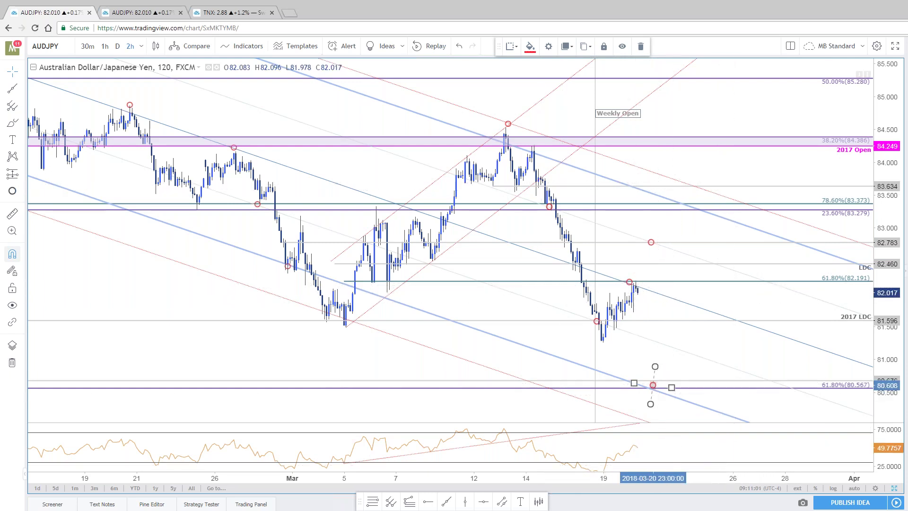
left_click_drag(484, 188, 495, 203)
right_click(496, 202)
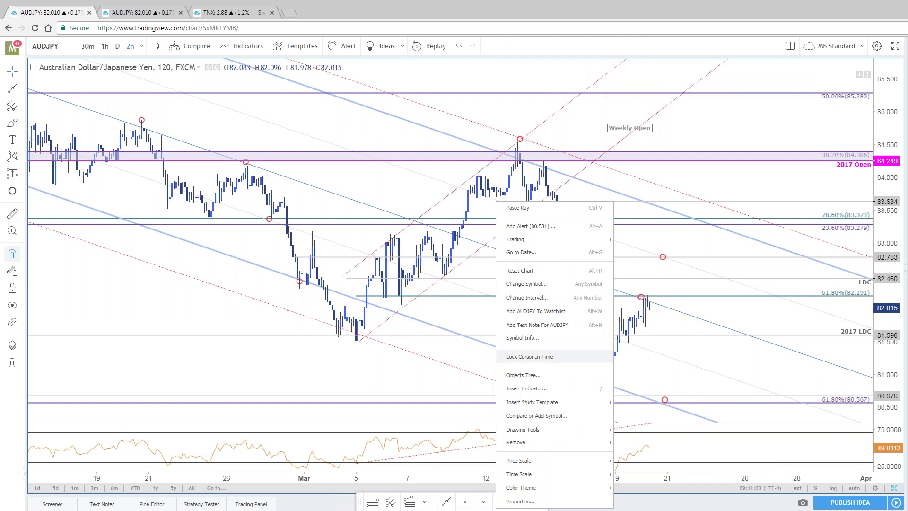
left_click(406, 182)
- Show the captured BOE Residual Trend chart in Snagit Editor and shrink its window to reveal the latest AUDJPY prices
left_click_drag(406, 182, 375, 188)
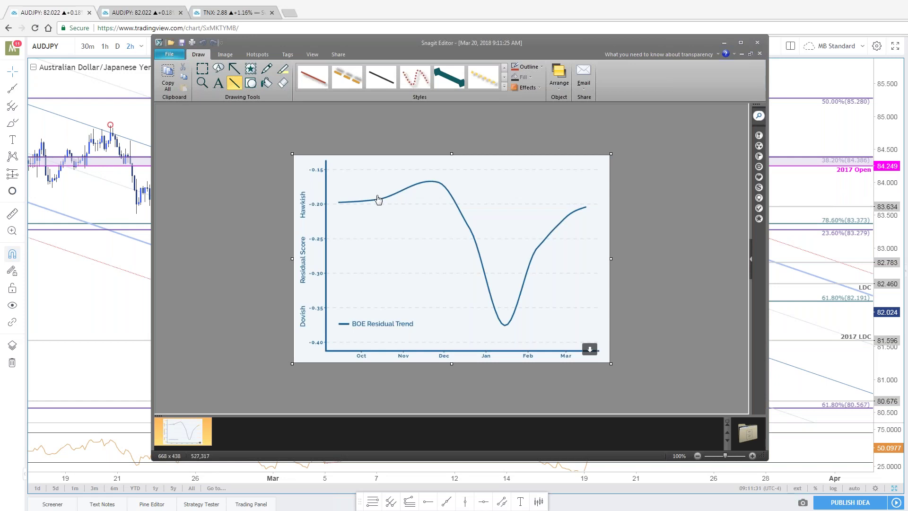
left_click_drag(763, 457, 513, 378)
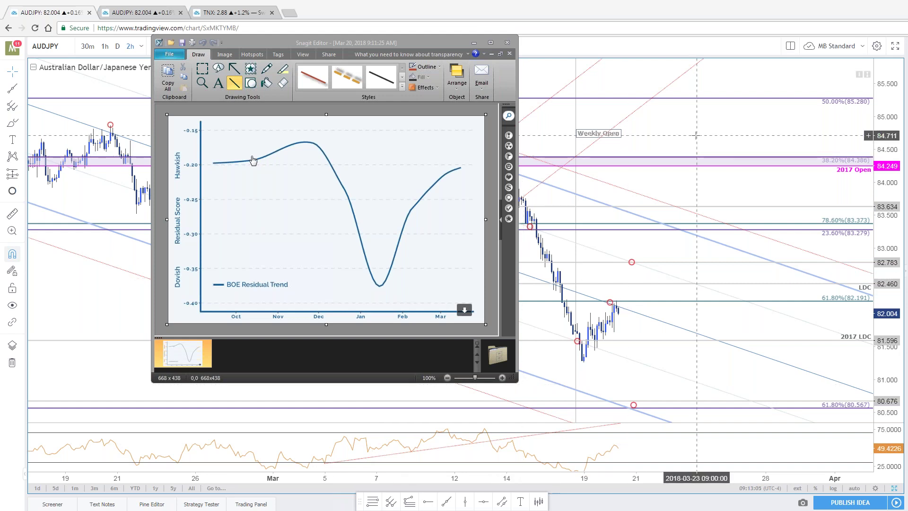
- Switch back to TradingView and bring up GBPUSD on both the 120-minute chart and the Weekly Charts layout
key("alt+Tab")
key("Down")
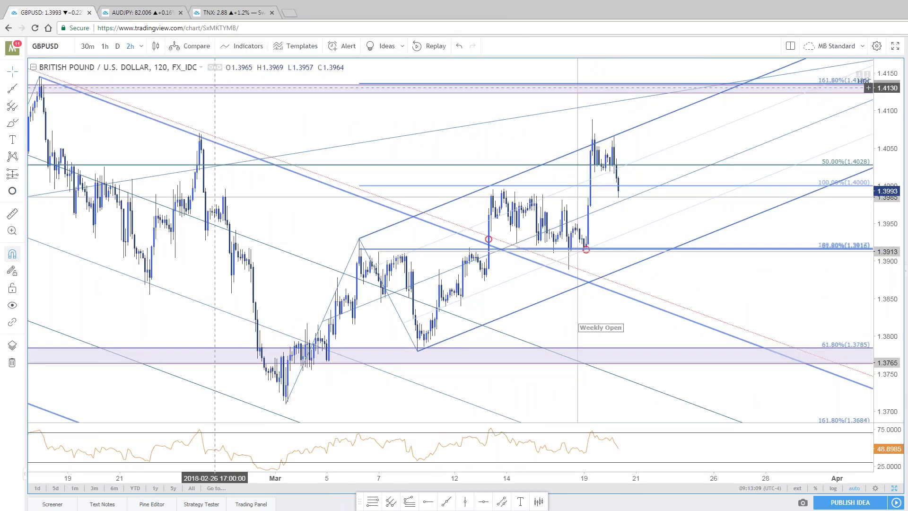
left_click(144, 13)
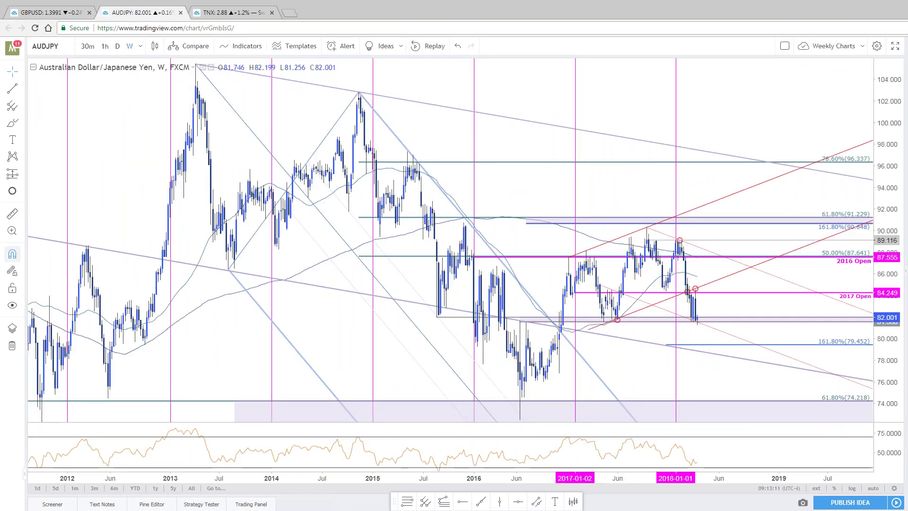
key("Down")
scroll(805, 368, "up", 2)
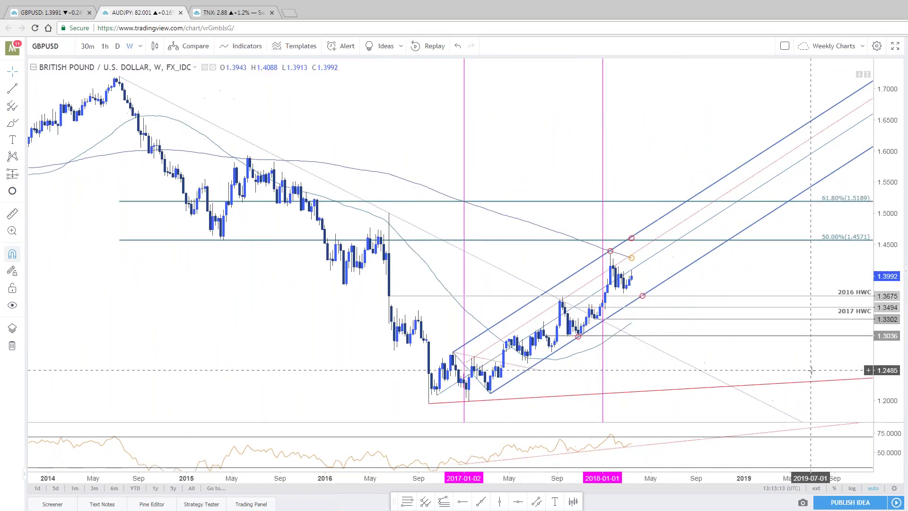
scroll(688, 256, "left", 5)
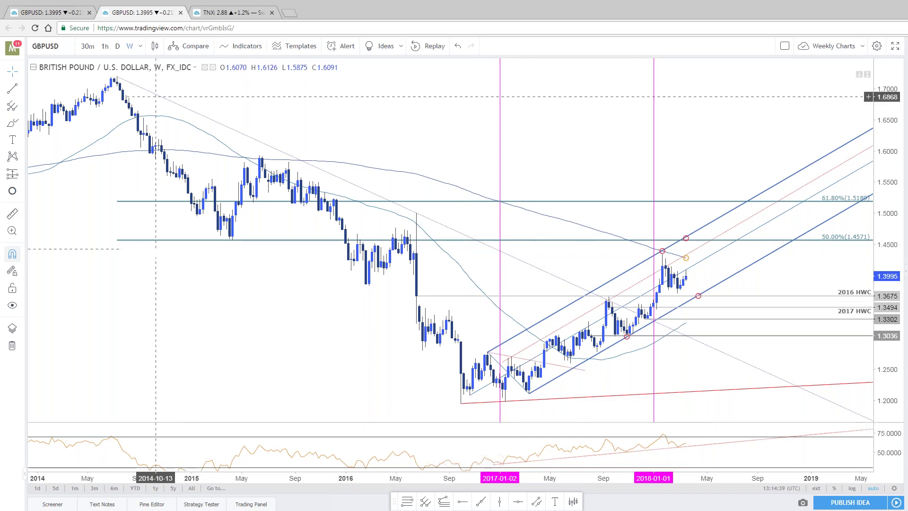
- Show the daily GBPUSD chart of the MB Standard layout and bring the 2016 Open level at 1.4730 into view
key("ctrl+shift+Tab")
type("D")
key("Return")
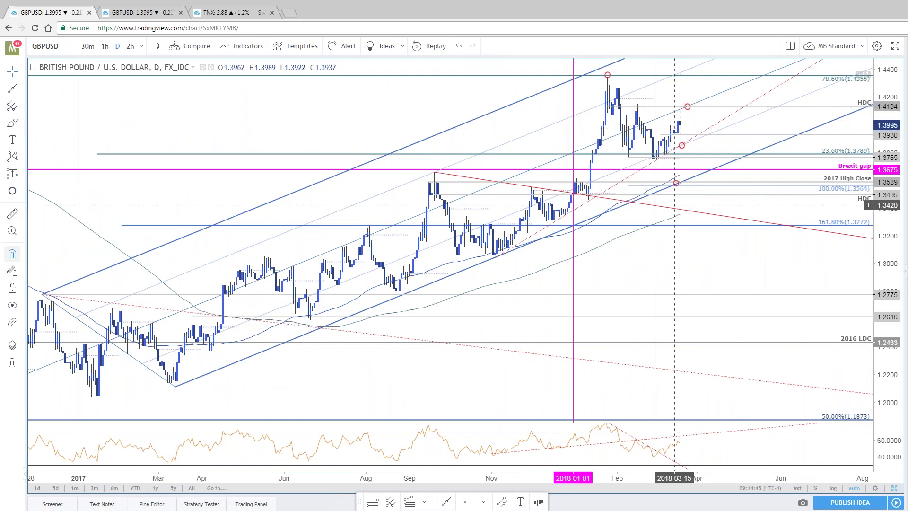
left_click_drag(889, 275, 889, 281)
left_click_drag(773, 277, 777, 308)
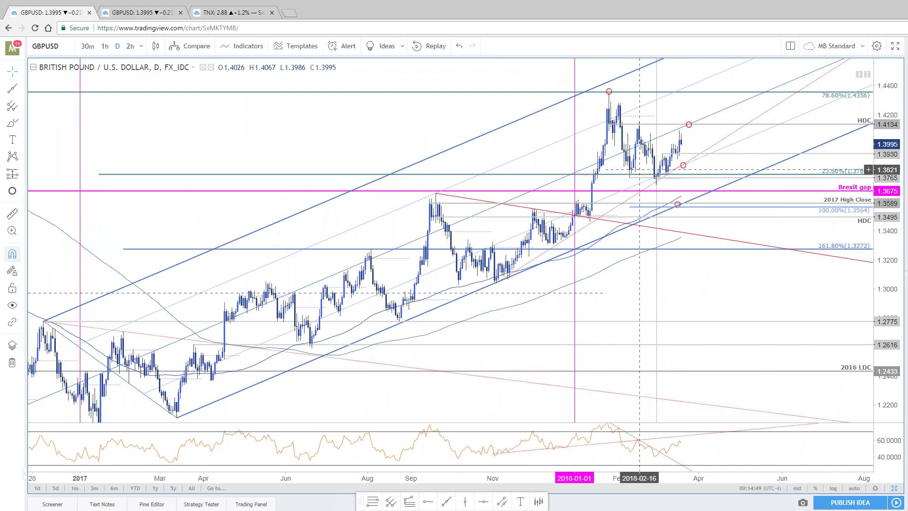
left_click(689, 125)
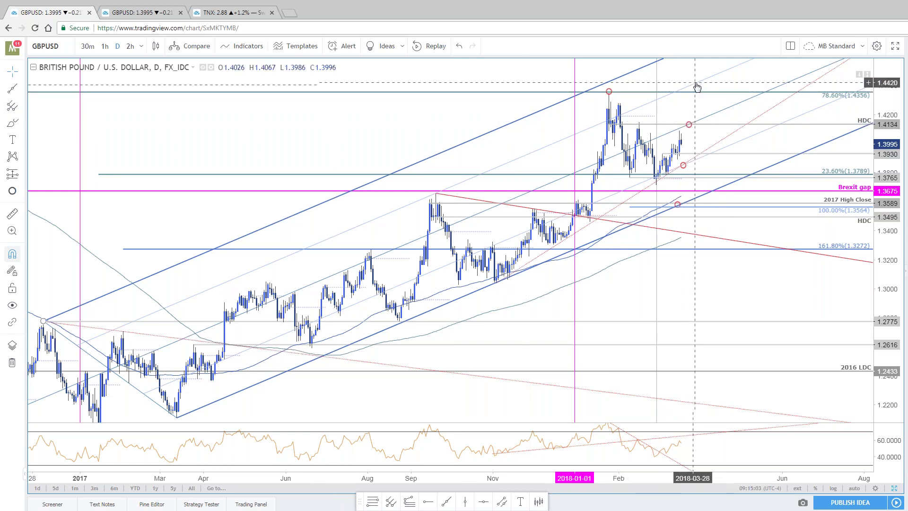
mouse_move(853, 91)
left_mouse_down()
mouse_move(845, 138)
mouse_move(856, 106)
left_mouse_up()
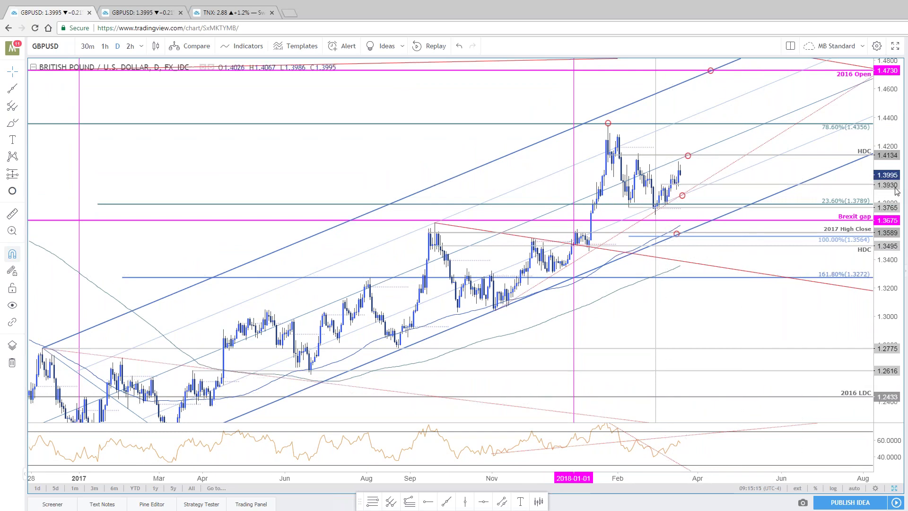
- Nudge the red circle marker near 1.3852 slightly later in time, and check the split layout before maximizing the daily chart again
left_click(683, 196)
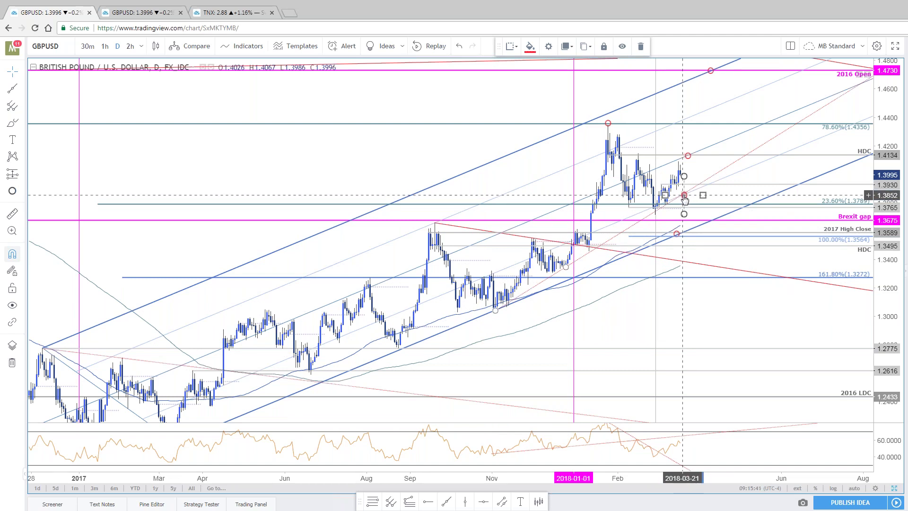
left_click(894, 487)
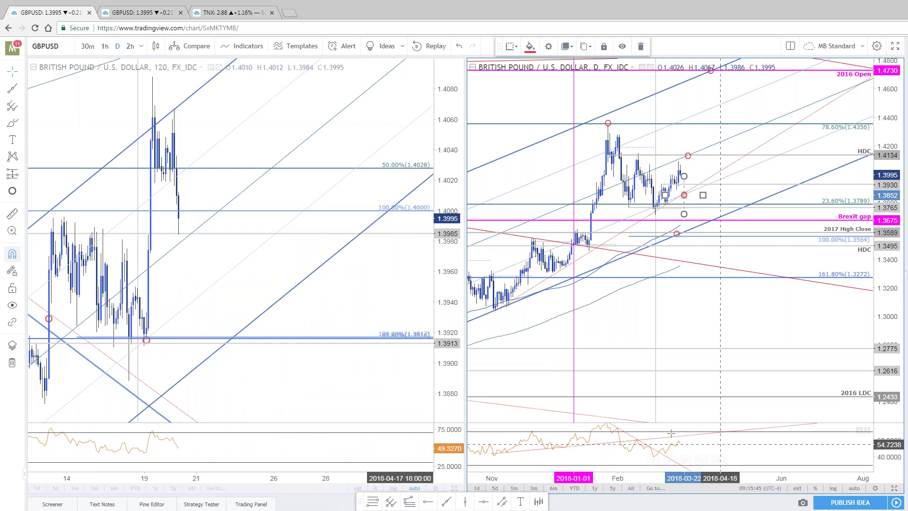
left_click(894, 488)
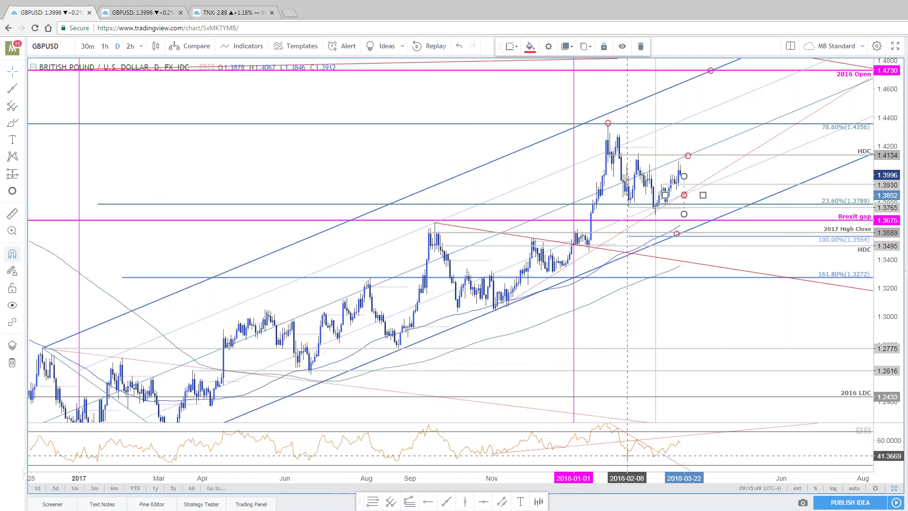
left_click_drag(627, 455, 620, 457)
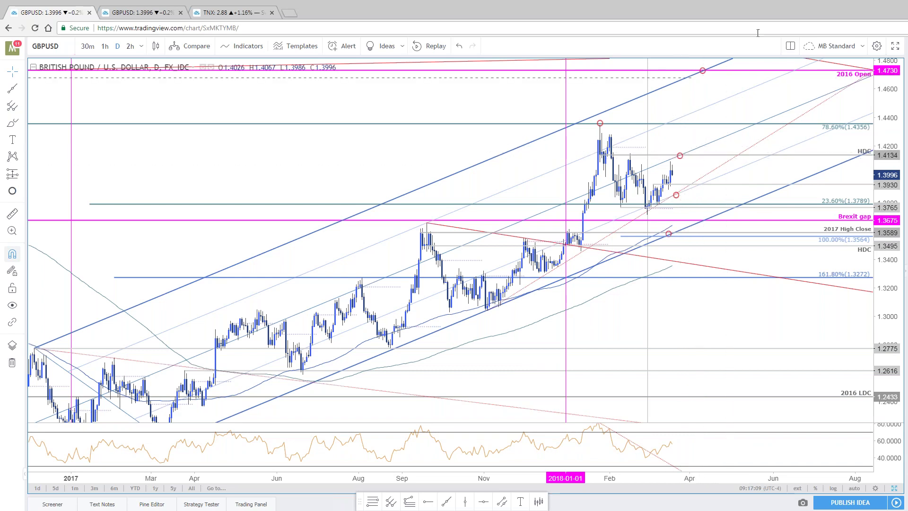
- Delete the red circle marker on the lower channel line near 1.3589 and the Fibonacci extension with its 100% level at 1.3564
left_click(668, 234)
key("Delete")
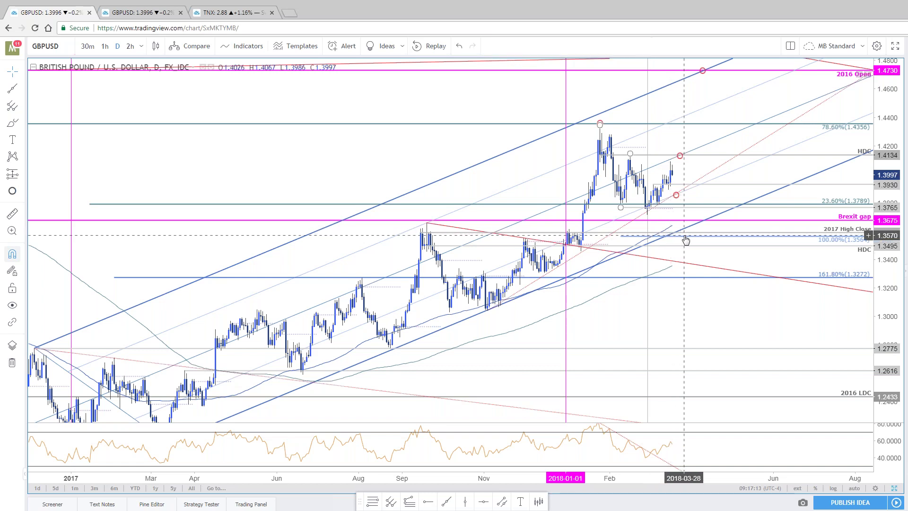
left_click(713, 240)
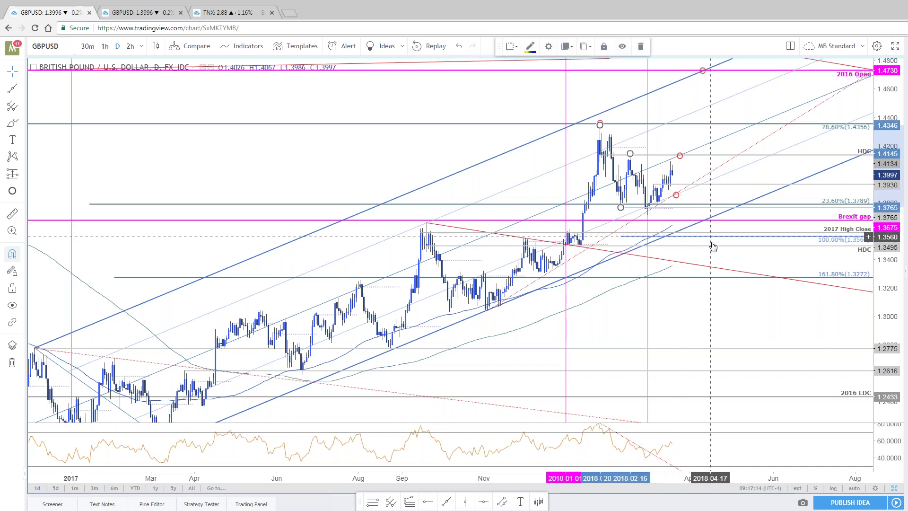
key("Delete")
mouse_move(726, 313)
left_mouse_down()
mouse_move(792, 325)
mouse_move(771, 303)
mouse_move(743, 310)
left_mouse_up()
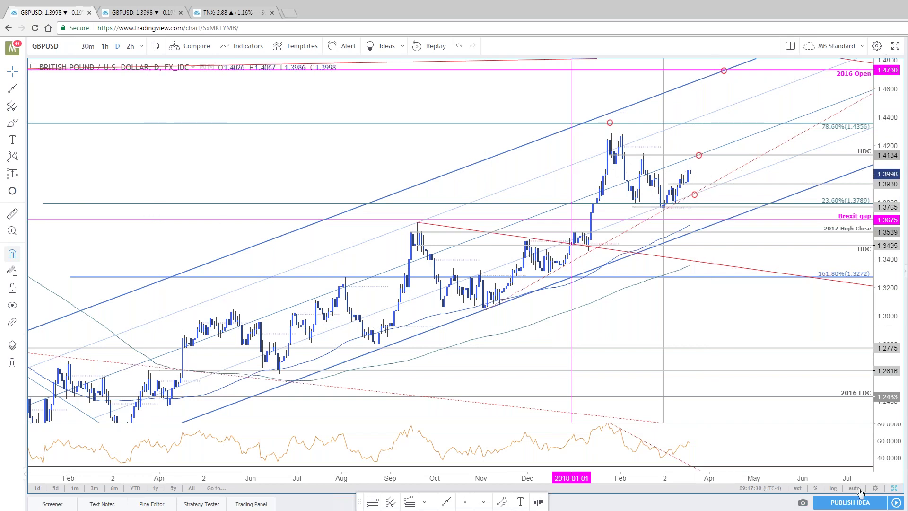
- Switch the maximized view from the daily to the 120-minute GBPUSD chart
key("alt+Return")
key("Tab")
key("alt+Return")
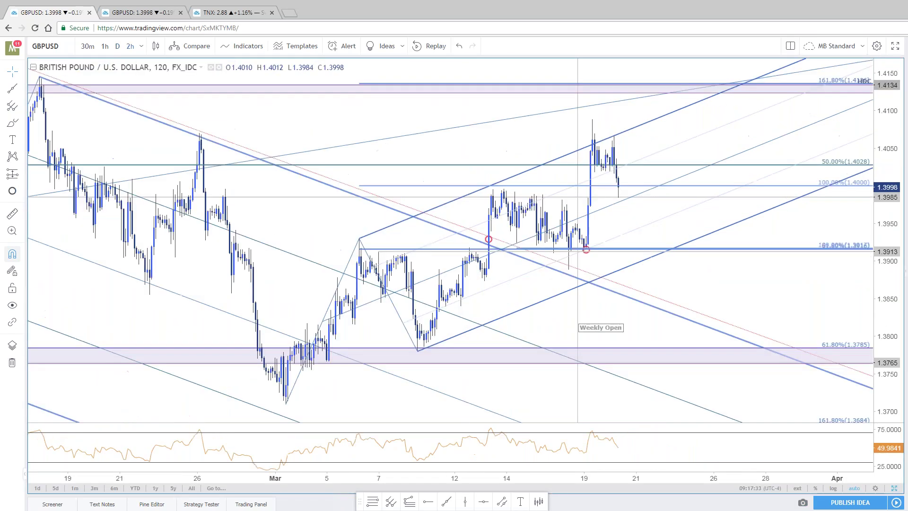
- In the SB Trade Desk notes, close the duplicate 3/18 update tab and look through the remaining 3/18 update for GBPUSD
key("alt+Tab")
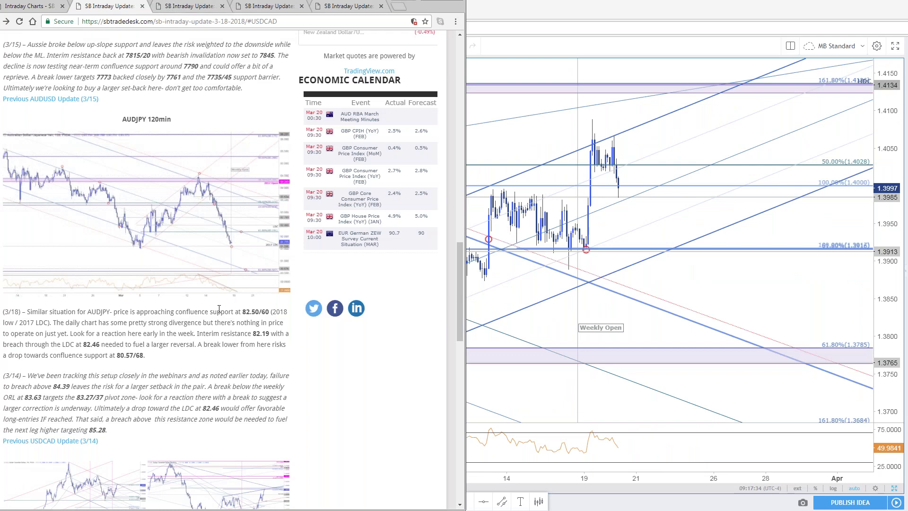
scroll(219, 309, "down", 6)
scroll(146, 373, "down", 7)
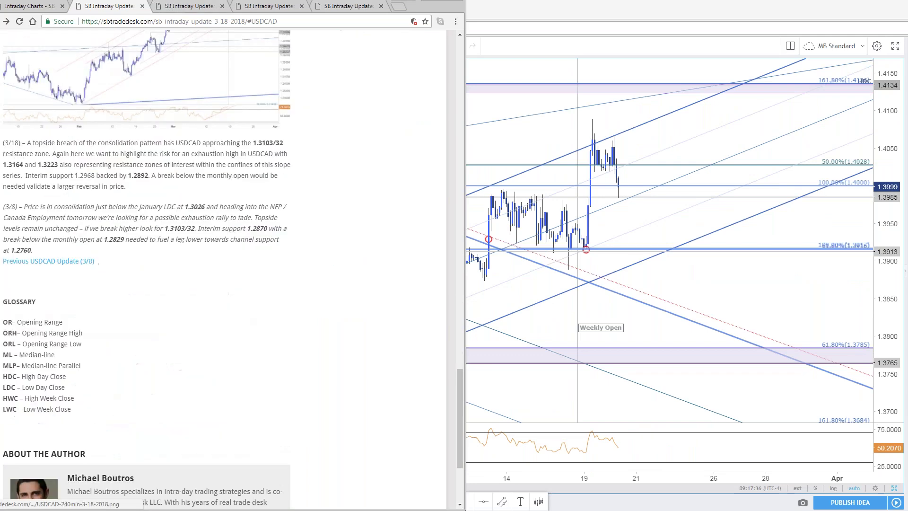
left_click(142, 6)
scroll(325, 391, "down", 12)
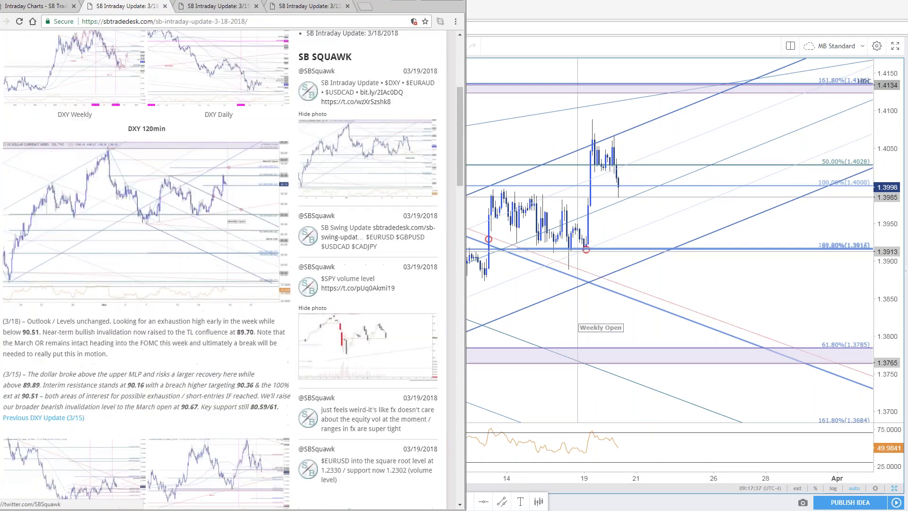
scroll(326, 390, "down", 4)
scroll(274, 200, "down", 8)
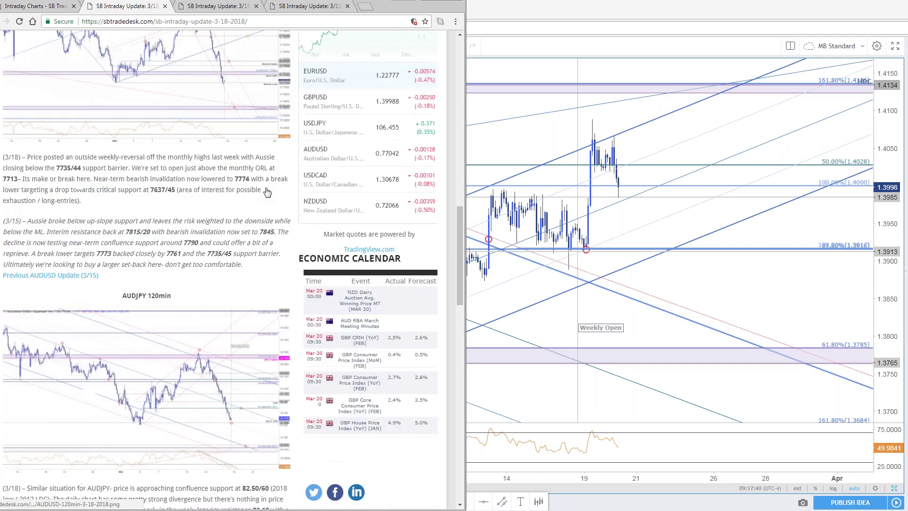
scroll(274, 200, "down", 16)
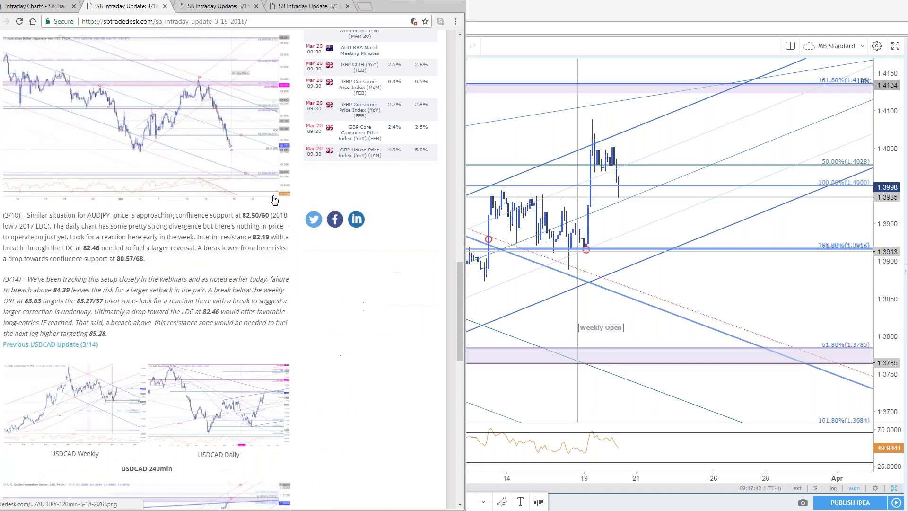
- Close the 3/18 update and enlarge the GBPUSD 120min chart in the 3/13 intraday update
left_click(165, 6)
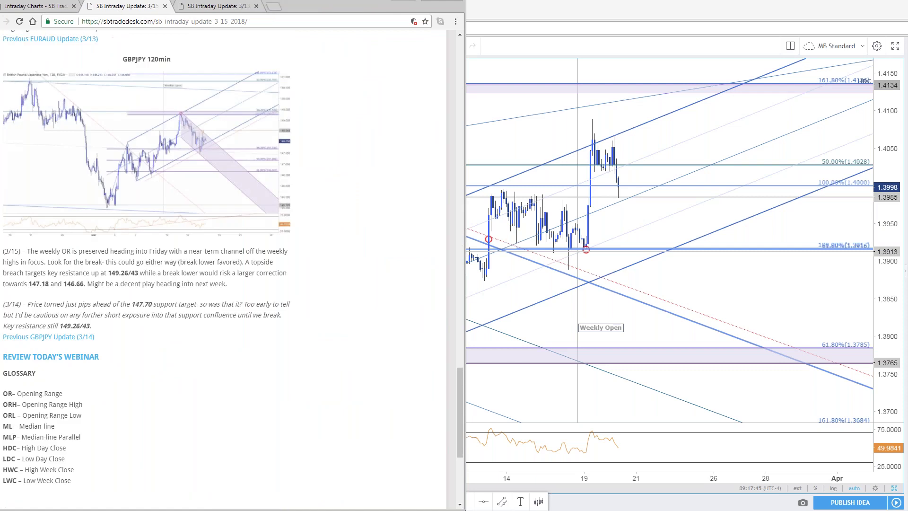
left_click(233, 7)
left_click(157, 125)
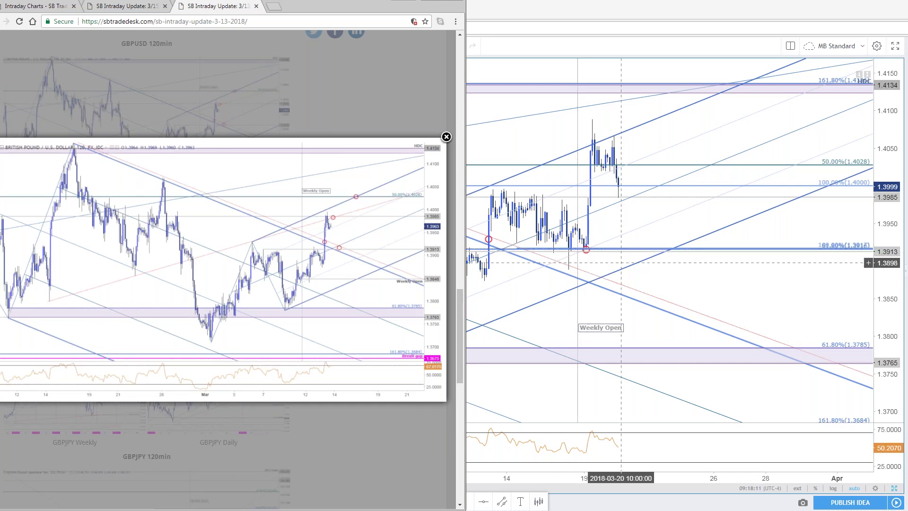
- Return to the GBPUSD 120-minute chart in TradingView and delete the small mid-March Fibonacci extension overlapping the 61.8% level at 1.3916
left_click(661, 265)
scroll(654, 277, "down", 3)
scroll(653, 277, "up", 3)
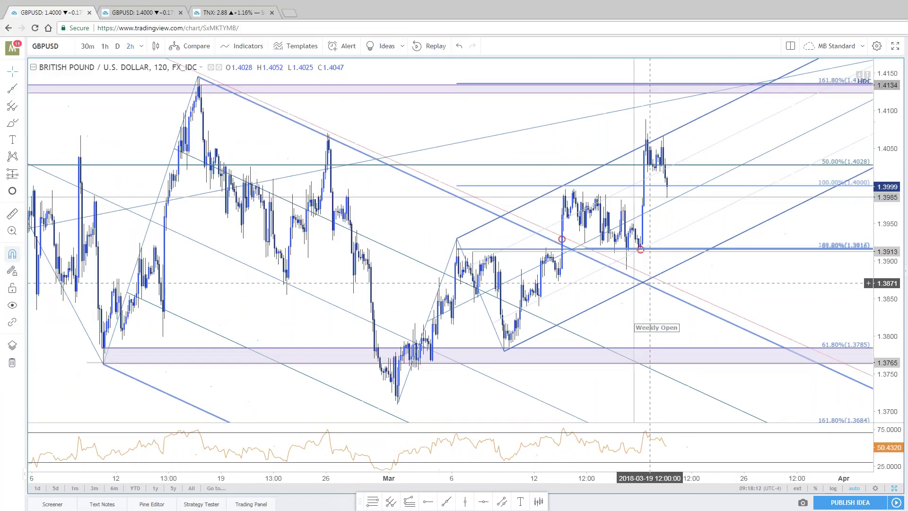
left_click(558, 245)
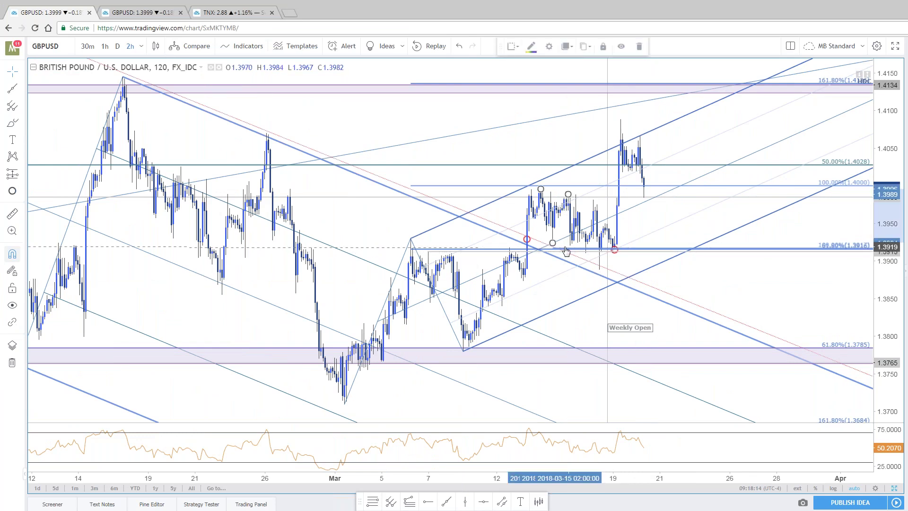
left_click(711, 337)
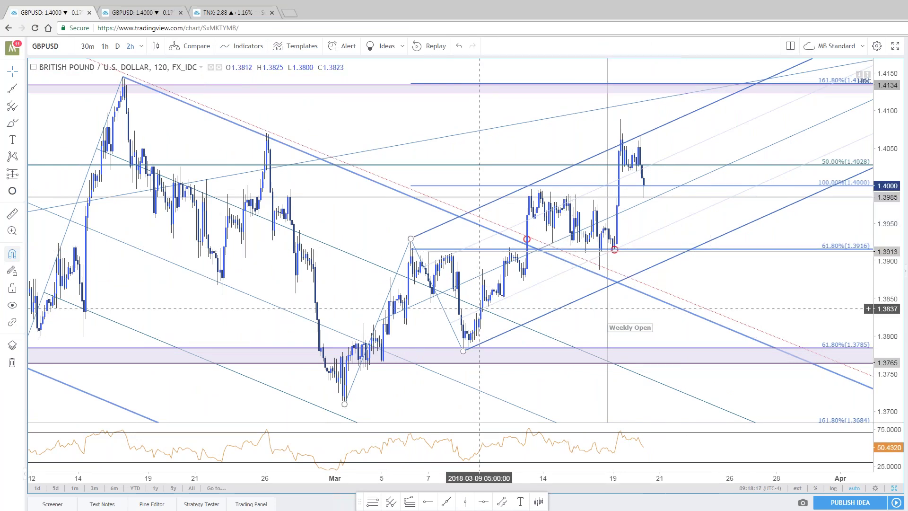
left_click(459, 253)
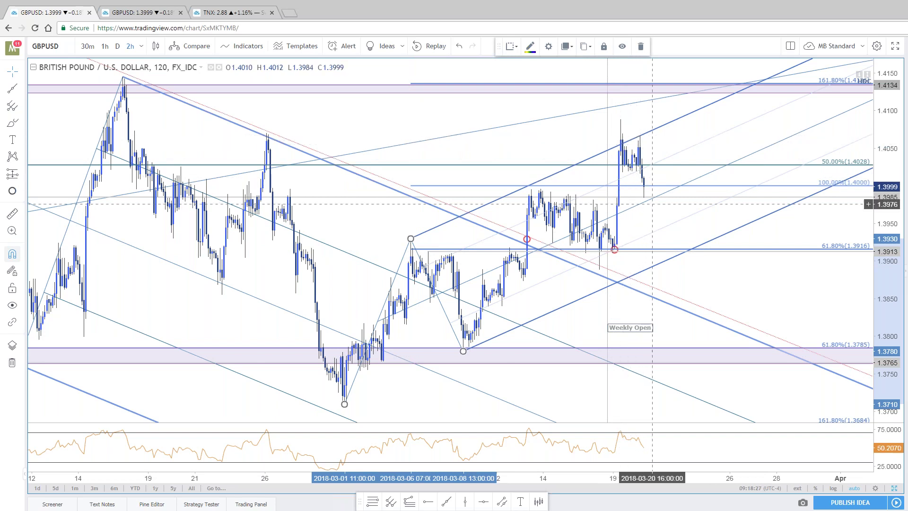
- Move the red circle marker from the 1.3916 level to the median line just below current price, at about 1.3980
left_click(615, 252)
left_click_drag(616, 249, 645, 202)
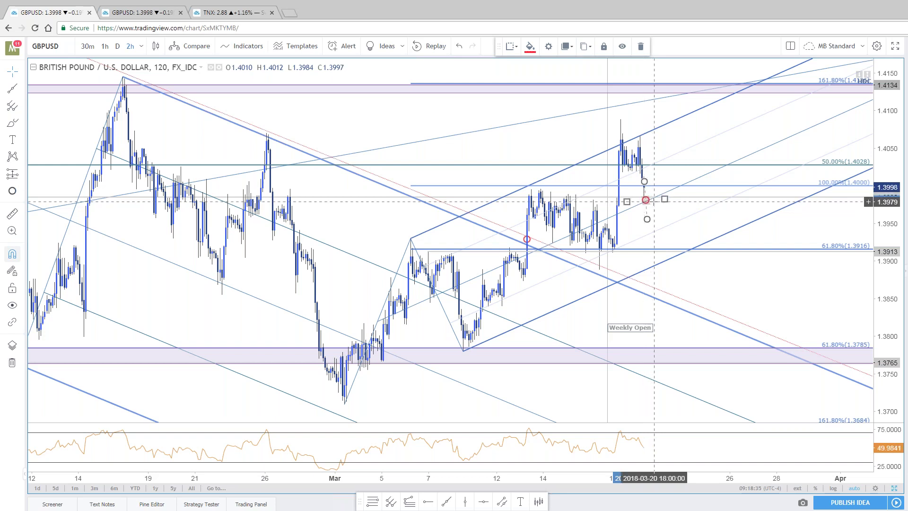
left_click(658, 205)
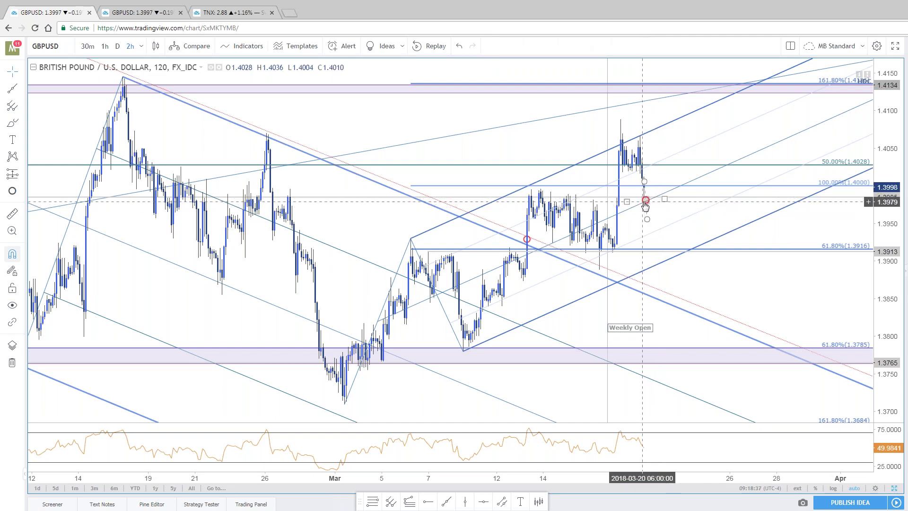
- Set the GBPUSD chart interval to 30 minutes with the latest decline from the highs in view
scroll(667, 216, "up", 5)
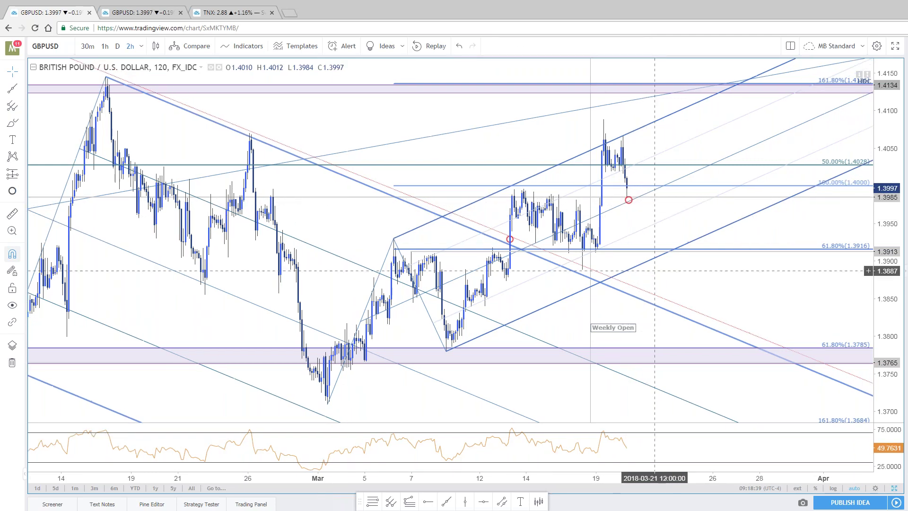
scroll(697, 154, "up", 1)
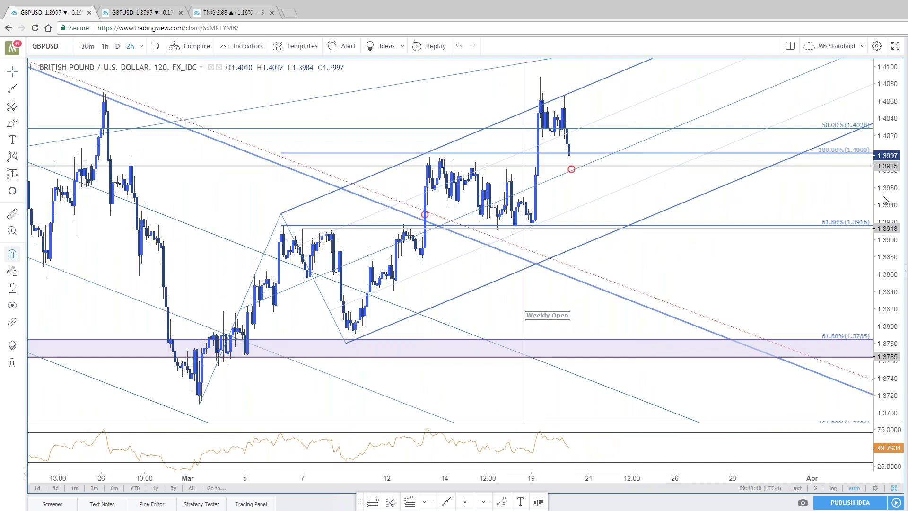
type("30")
key("Return")
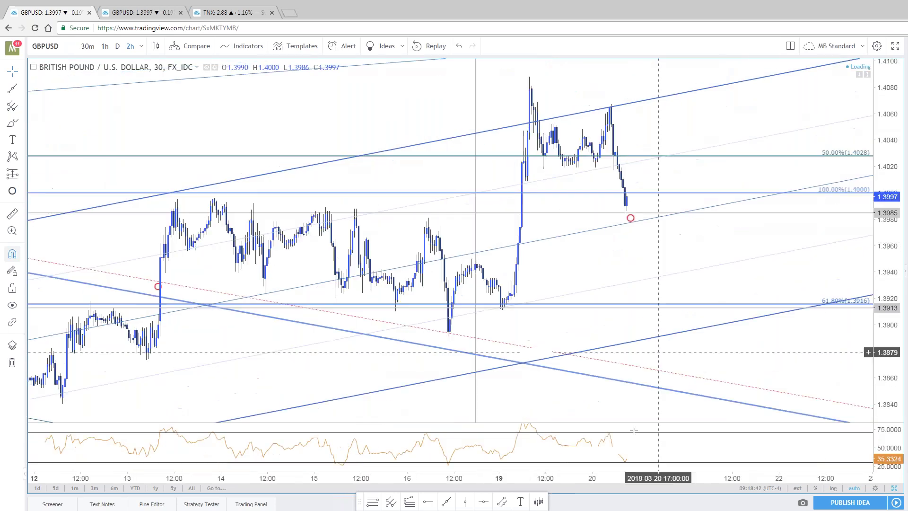
- Draw a trend-based Fibonacci extension from the 1.4088 high to the 1.4018 low and the 1.4067 lower high
left_click(410, 502)
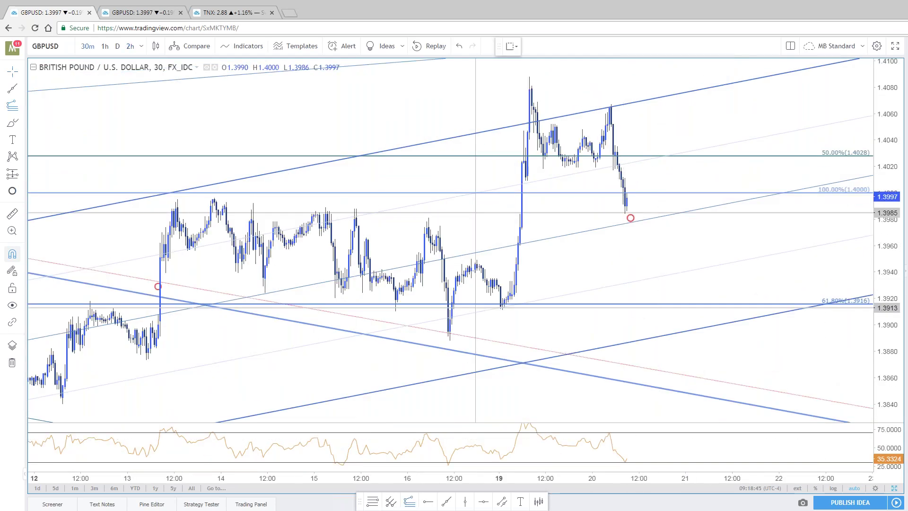
left_click(529, 76)
left_click(542, 169)
left_click(610, 103)
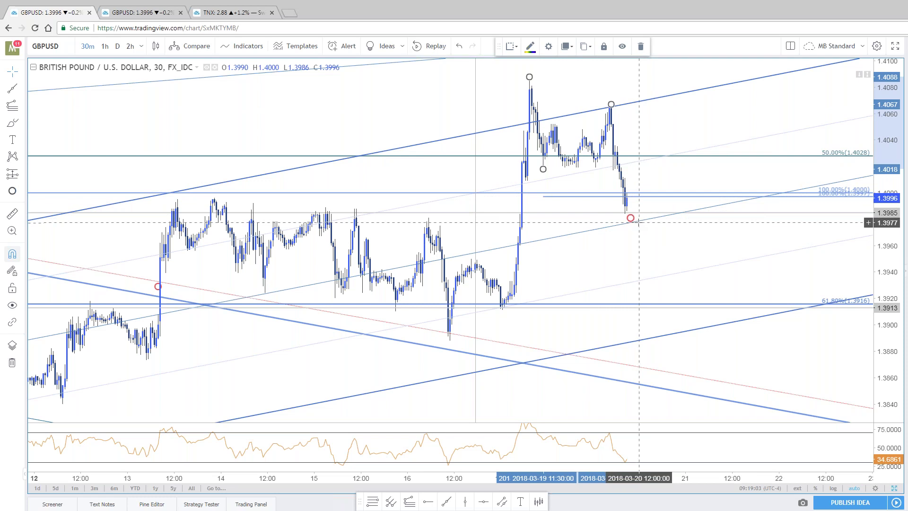
scroll(713, 298, "down", 4)
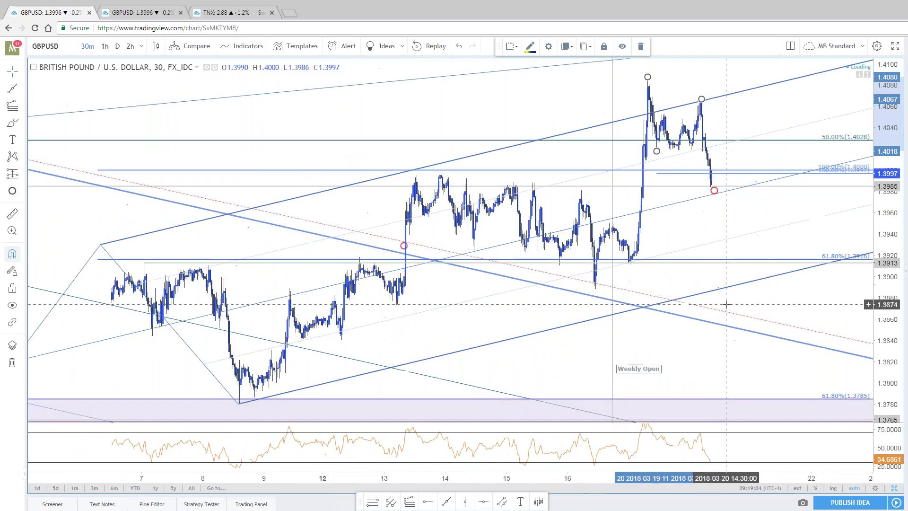
- Examine the GBPUSD 30-minute decline from the March highs towards the red circle marker at the median line
scroll(521, 312, "down", 3)
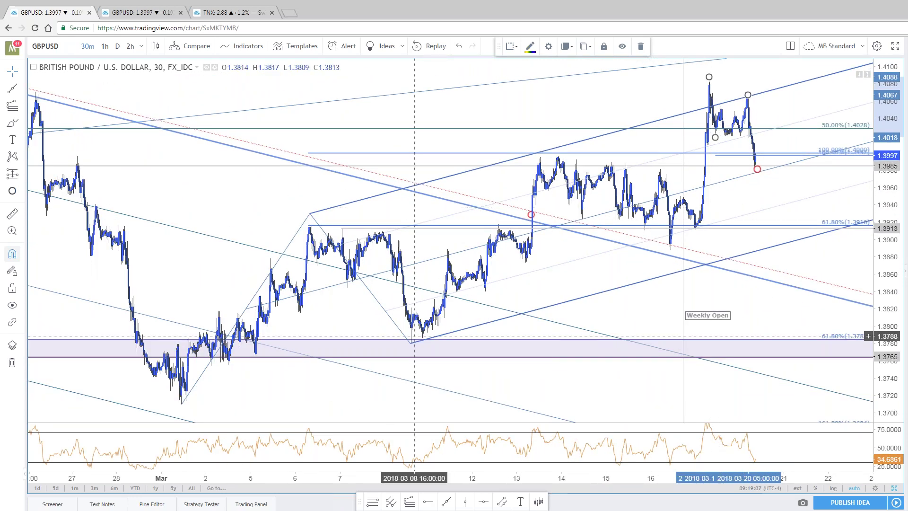
scroll(321, 332, "up", 2)
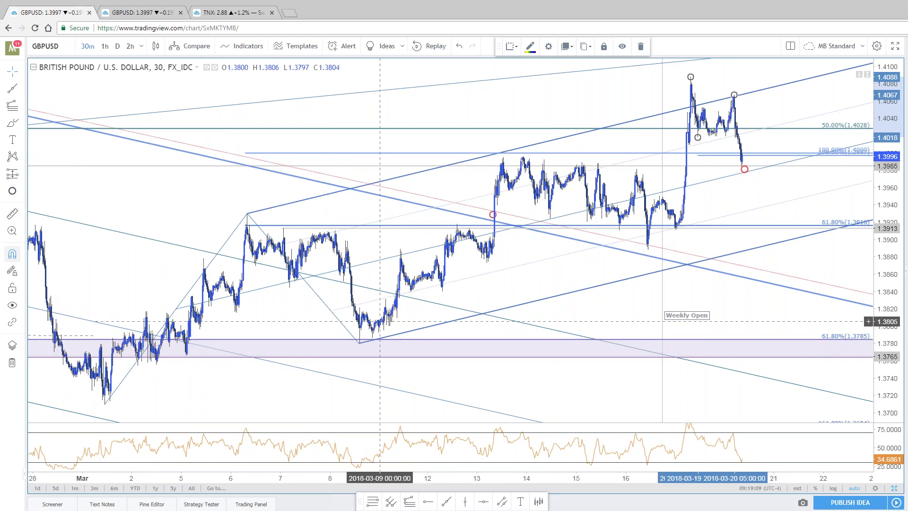
scroll(531, 308, "up", 2)
scroll(531, 308, "up", 3)
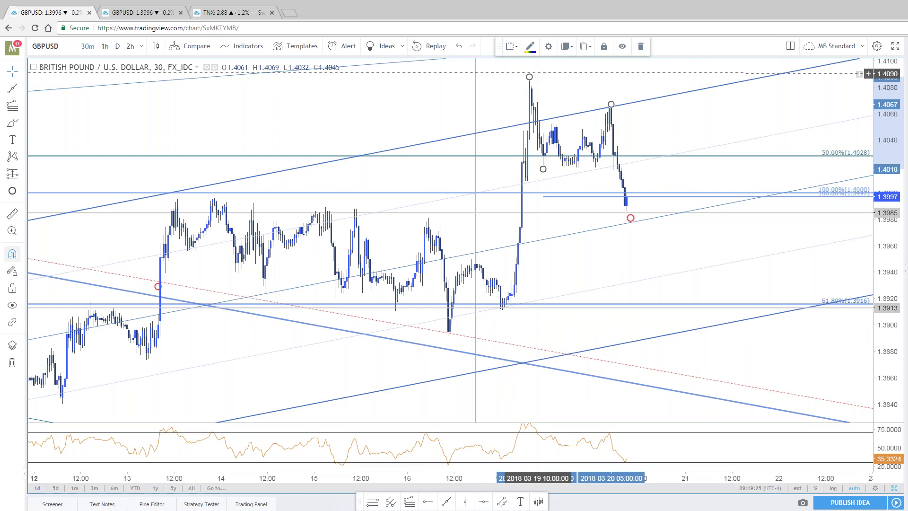
left_click(630, 218)
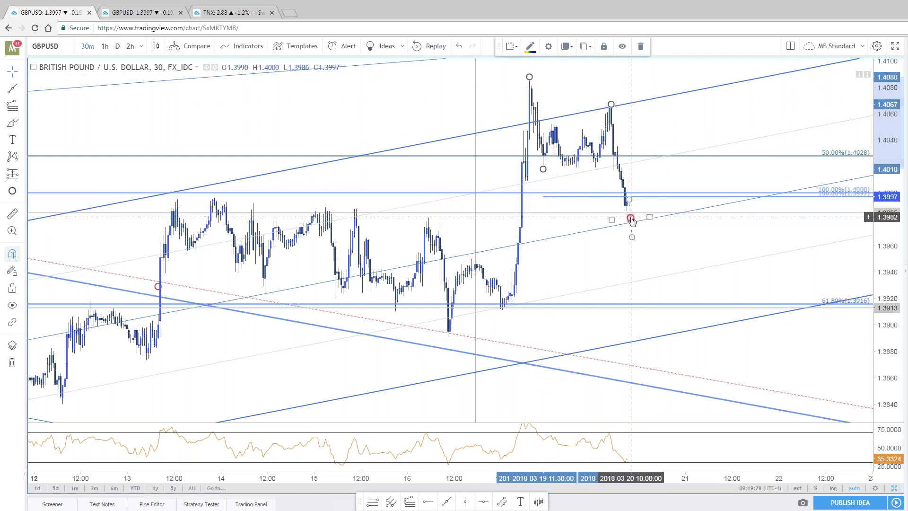
left_click_drag(606, 292, 592, 293)
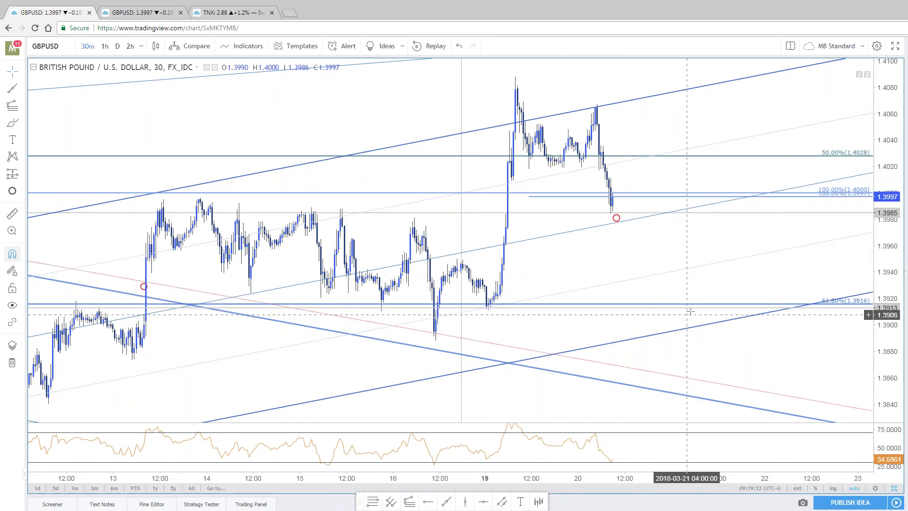
scroll(690, 312, "down", 2)
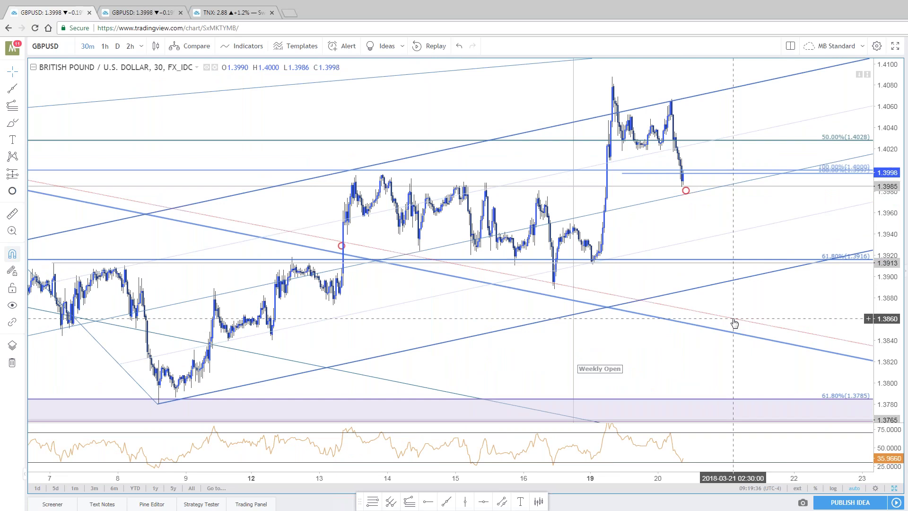
scroll(733, 323, "up", 2)
- View the GBPUSD chart on the 240-minute interval and return the interval to 120 minutes
type("240")
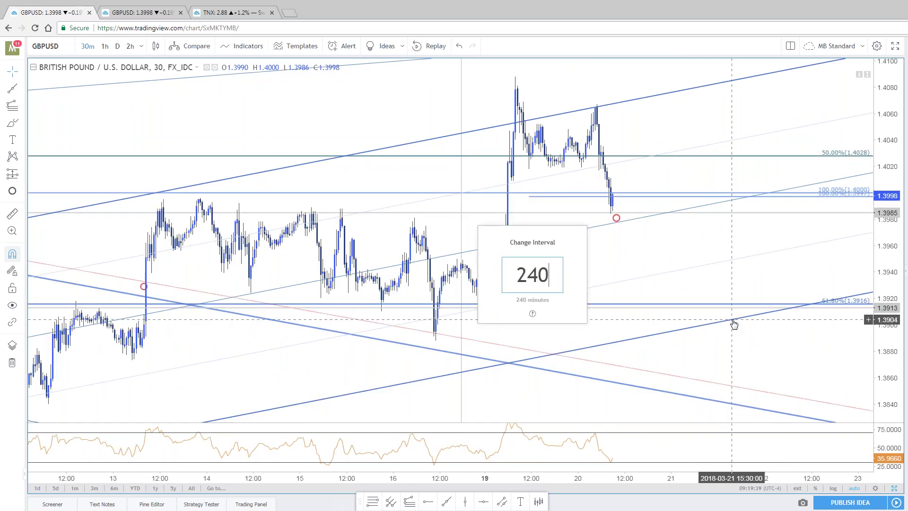
key("Return")
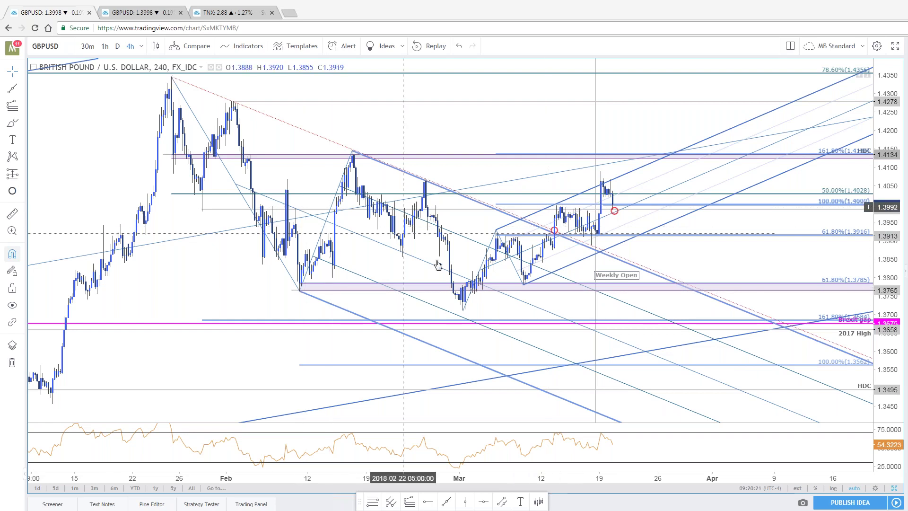
type("120")
key("Return")
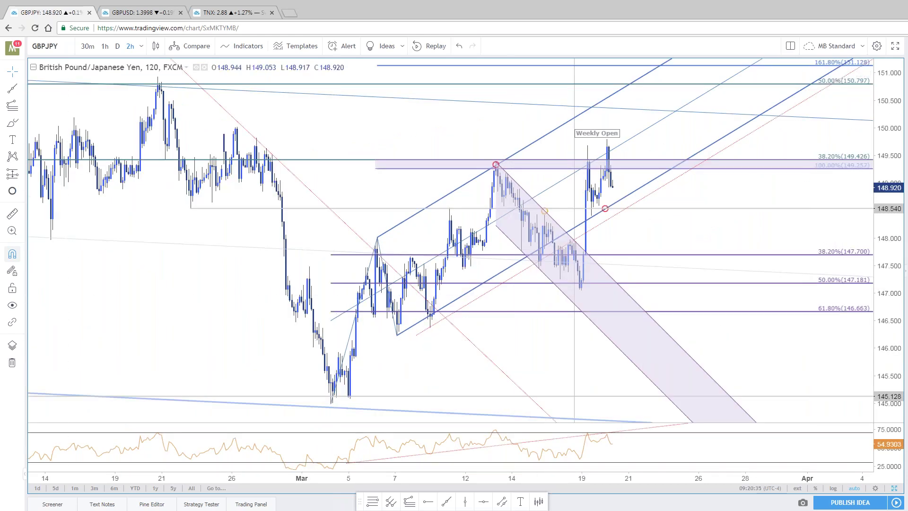
- Switch to the SB Trade Desk 3/15 update, enlarge its GBPJPY 120min chart image for comparison, and return to the live TradingView chart
key("alt+Tab")
key("ctrl+shift+Tab")
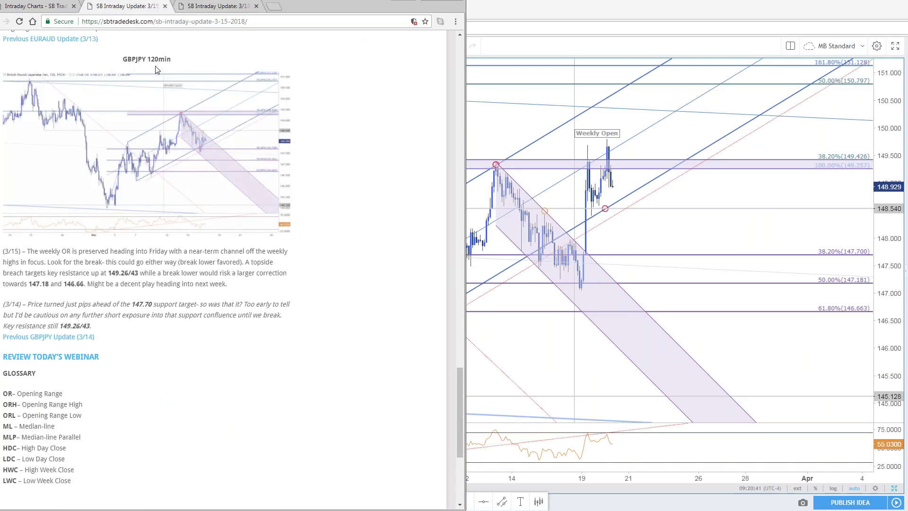
left_click(189, 143)
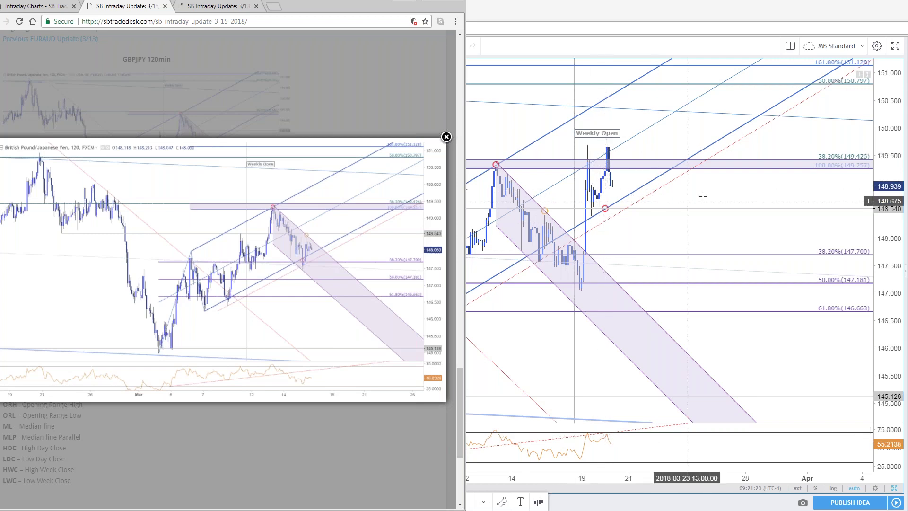
left_click(726, 193)
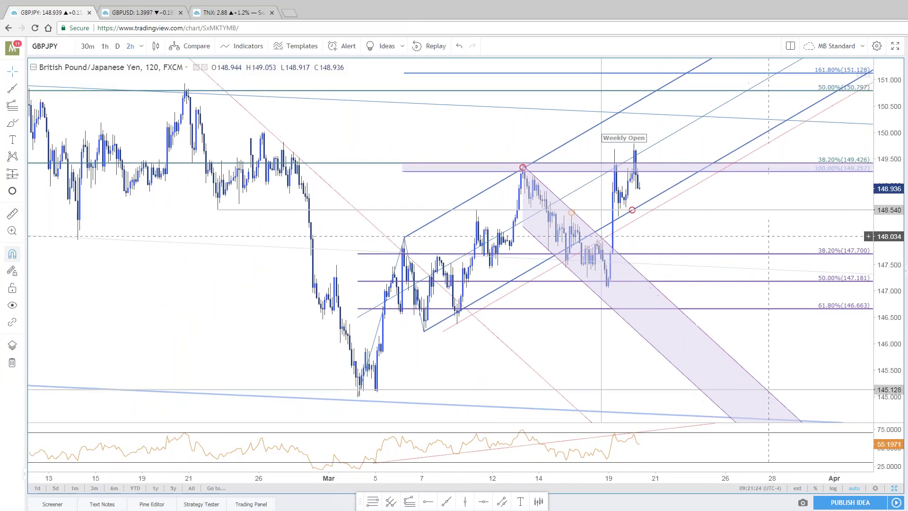
- Examine the GBPJPY setup on the 120-minute chart and the wider price history on the daily chart
scroll(762, 253, "up", 2)
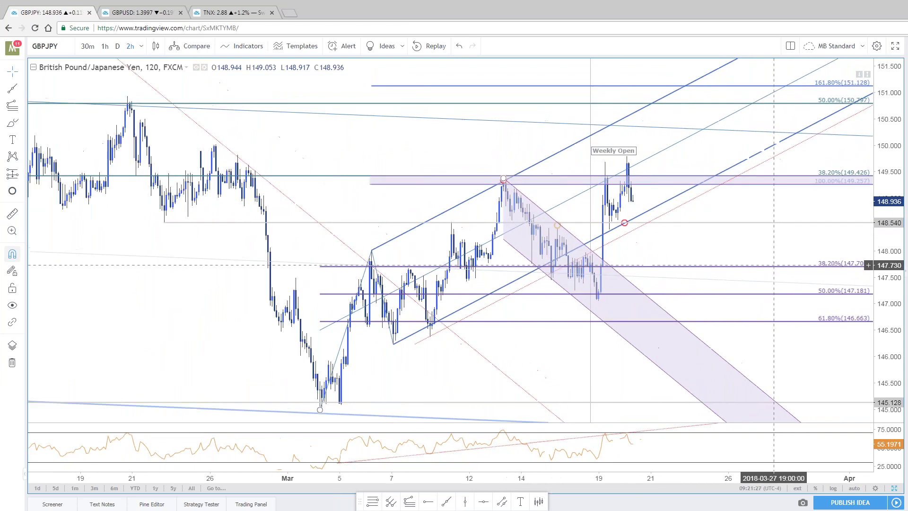
left_click_drag(889, 251, 889, 265)
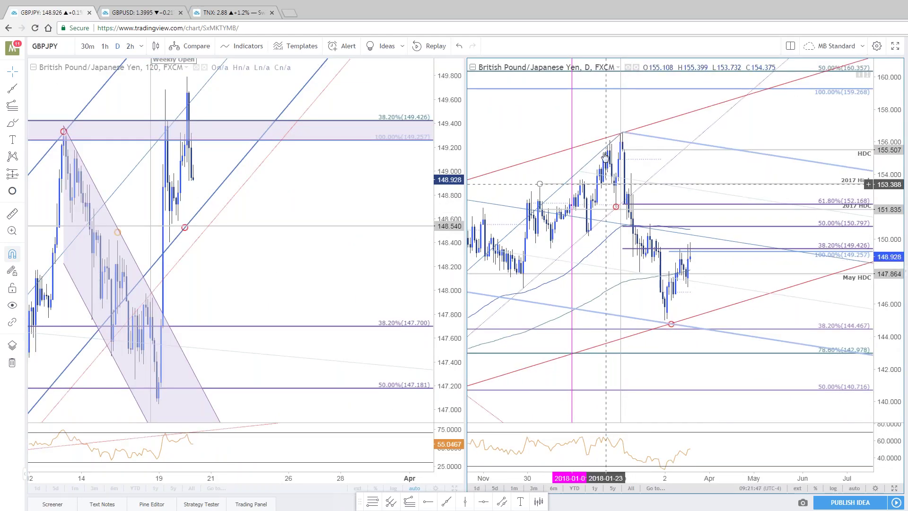
scroll(672, 333, "down", 4)
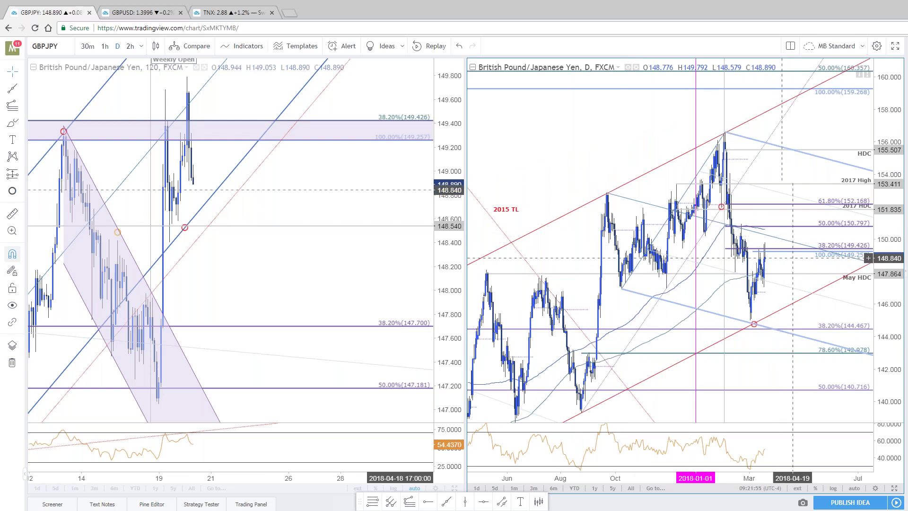
scroll(804, 277, "up", 4)
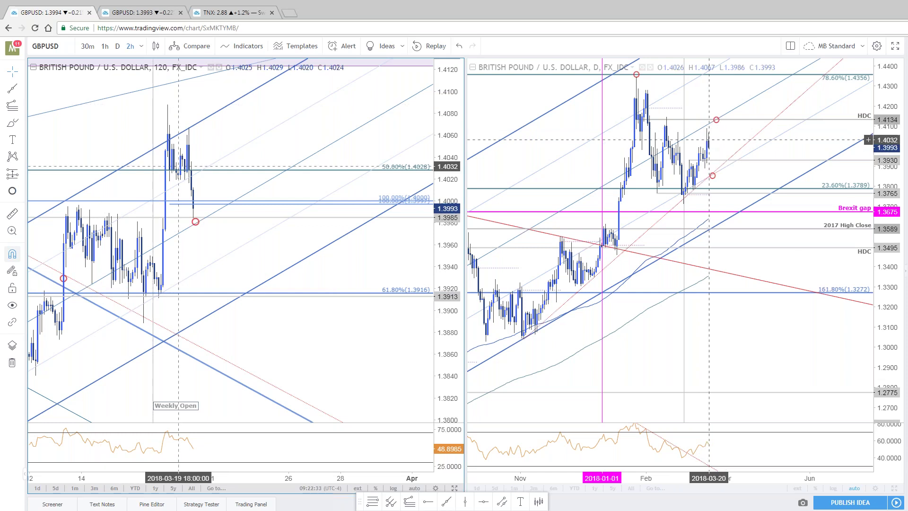
- Show the GBPUSD 120-minute chart alone, with its price scale stretched around the February and March swings
left_click(455, 488)
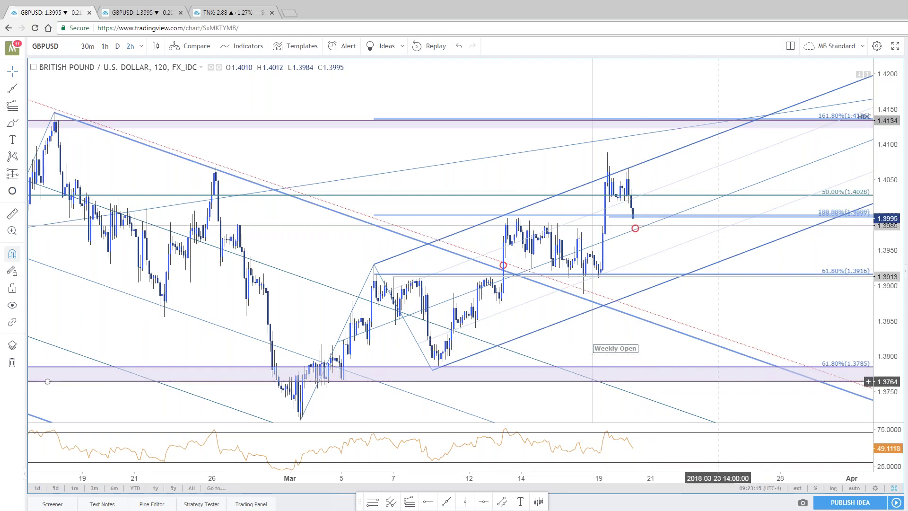
scroll(721, 387, "down", 2)
scroll(721, 386, "down", 4)
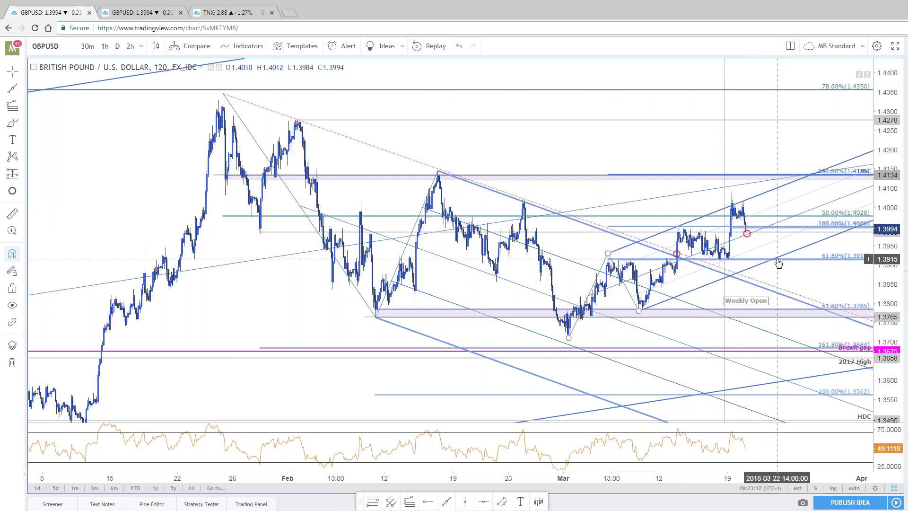
scroll(738, 241, "up", 3)
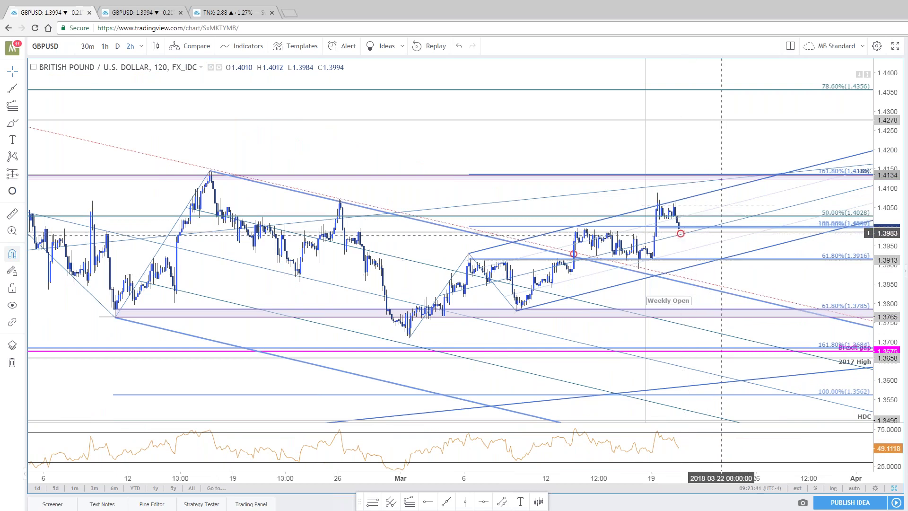
left_click_drag(888, 190, 888, 150)
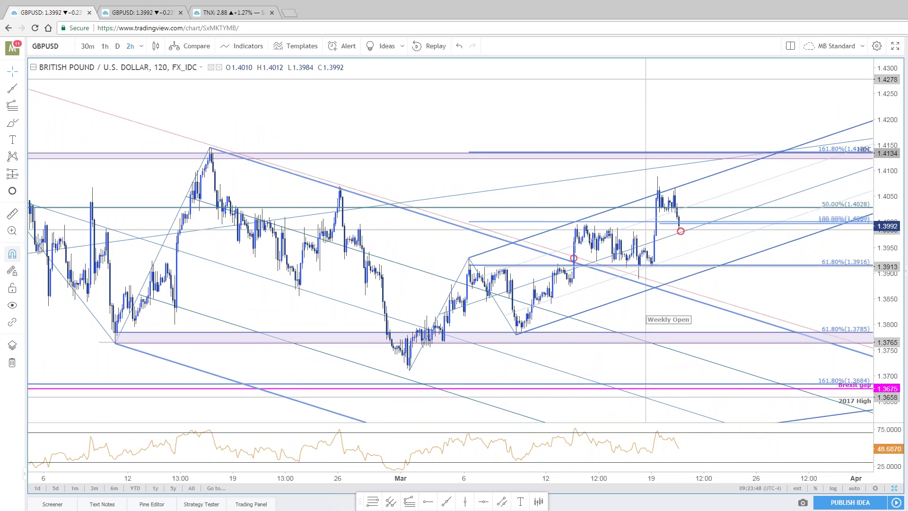
left_click_drag(884, 304, 884, 260)
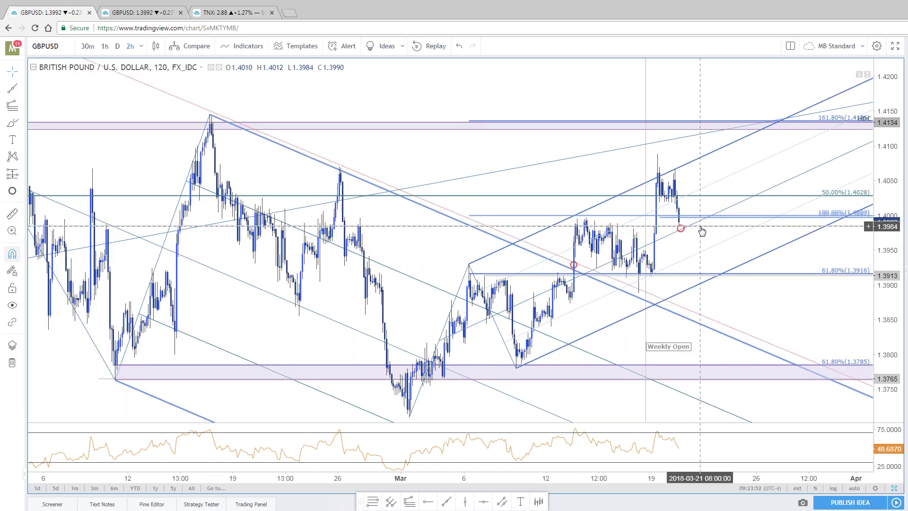
- Move the horizontal line near 1.3985 down to the January 30 low at 1.3979
scroll(609, 227, "down", 3)
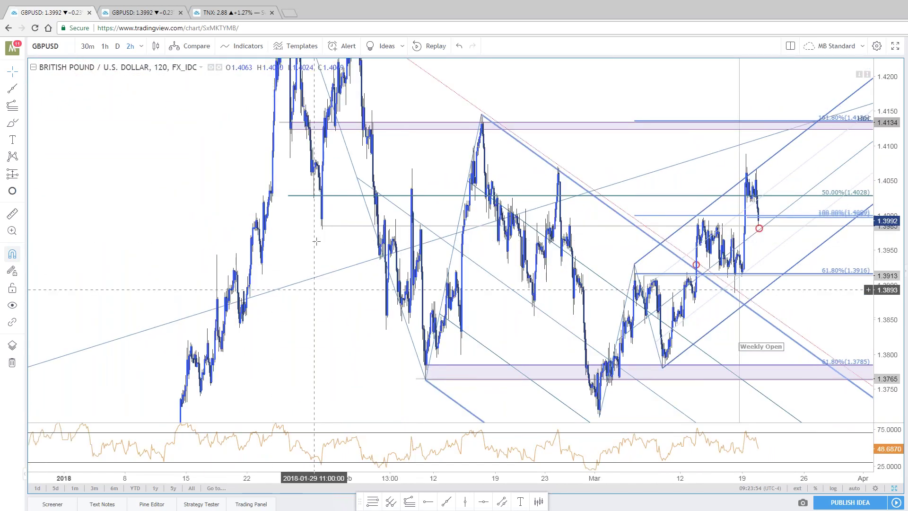
left_click_drag(321, 229, 322, 237)
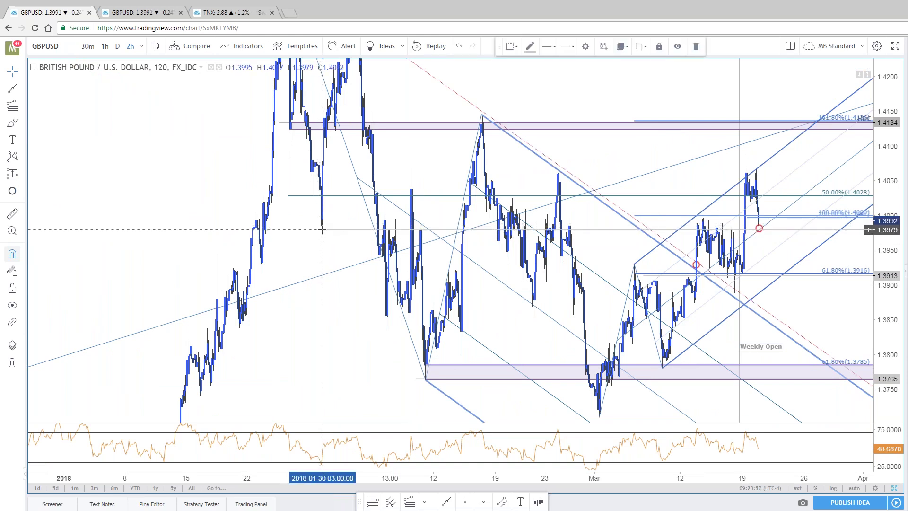
left_click_drag(846, 319, 719, 323)
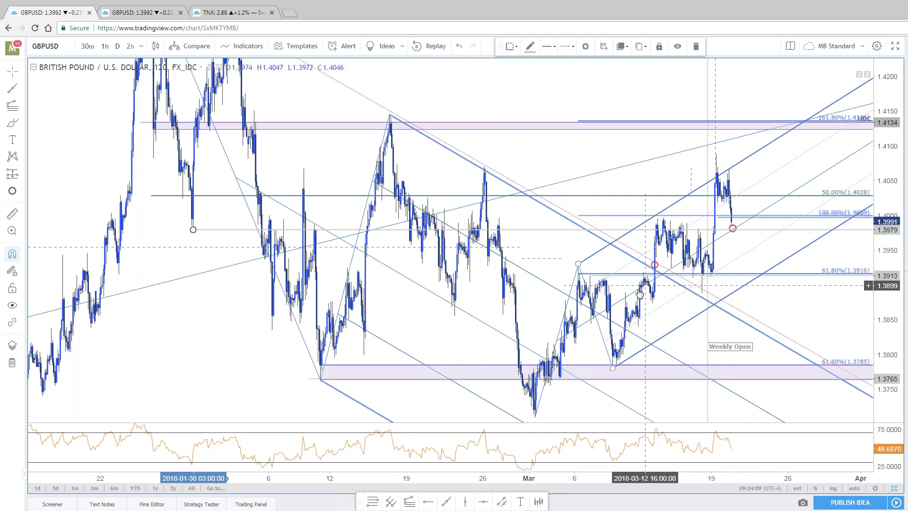
scroll(852, 376, "up", 5)
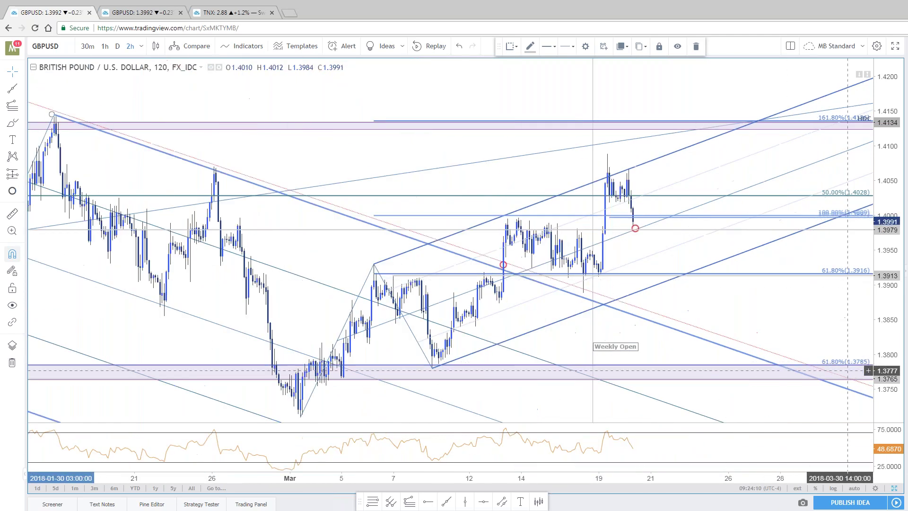
scroll(852, 376, "up", 1)
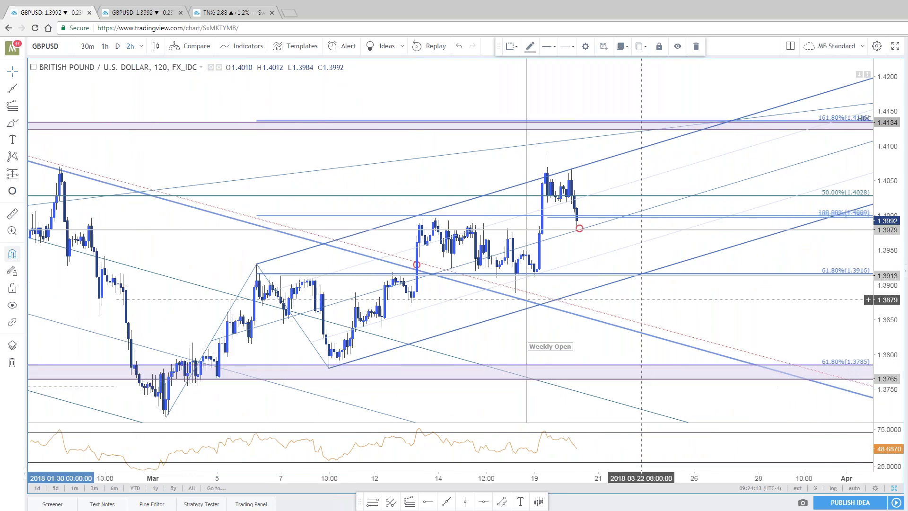
left_click_drag(605, 242, 697, 283)
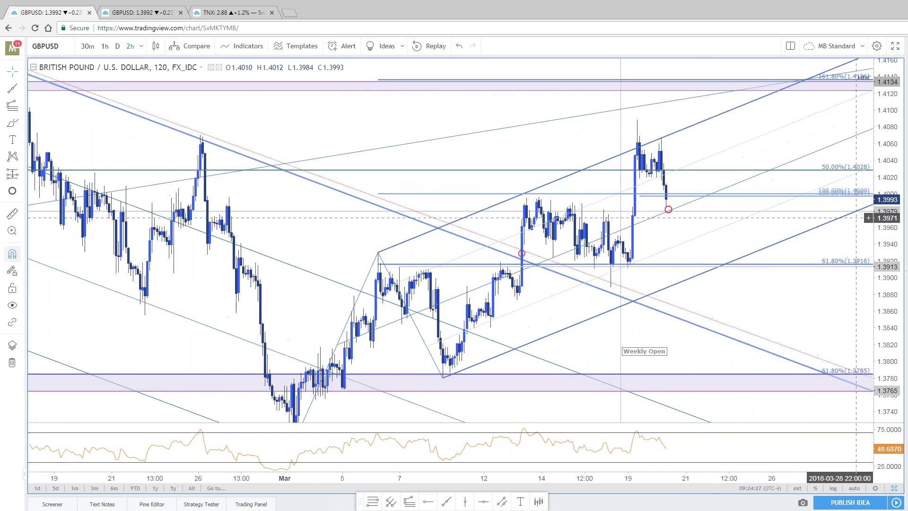
- Set the GBPUSD chart interval to 30 minutes and inspect the 100% Fibonacci extension of the latest decline
type("30")
key("Return")
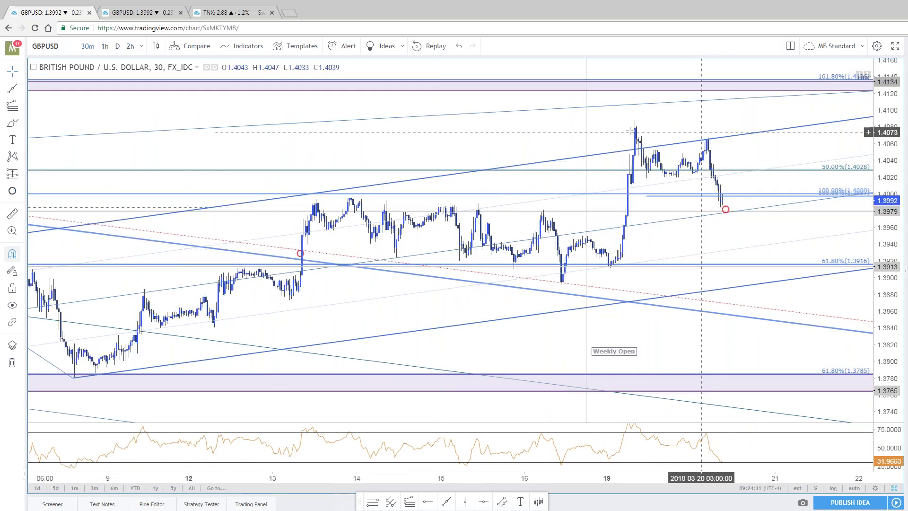
left_click(724, 212)
left_click(724, 199)
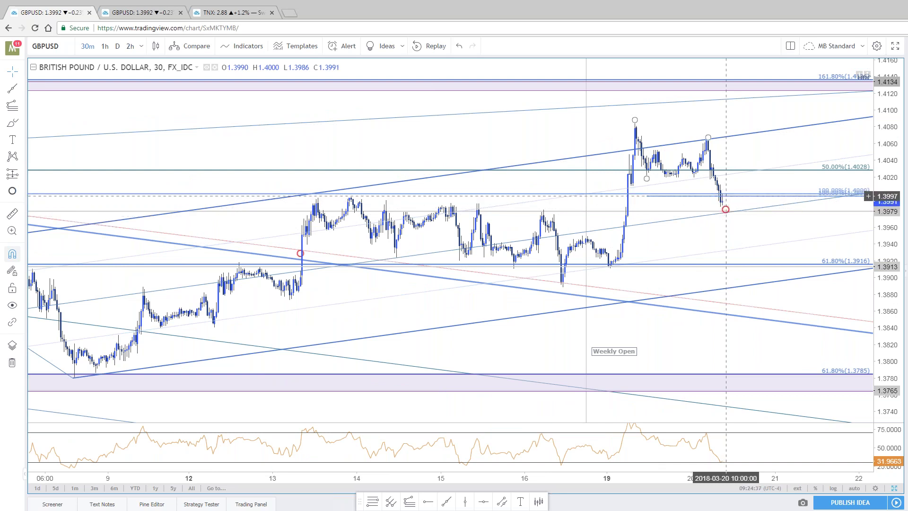
- Examine GBPUSD 30-minute price action around the red circle marker, the median line and the 1.3979 level
left_click(726, 209)
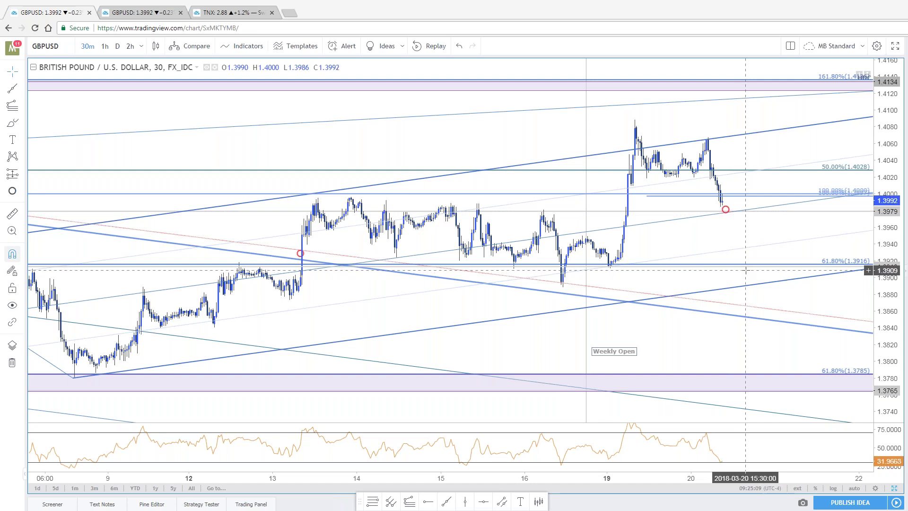
left_click(726, 211)
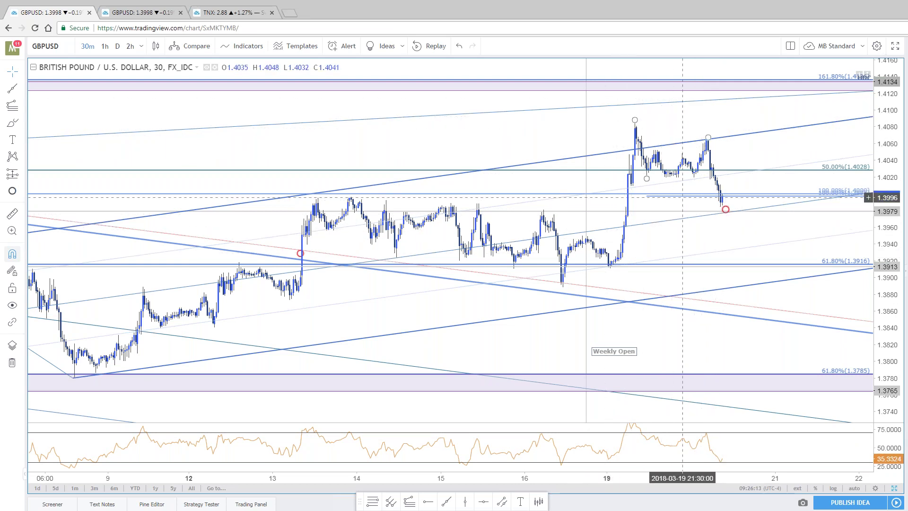
scroll(652, 324, "up", 2)
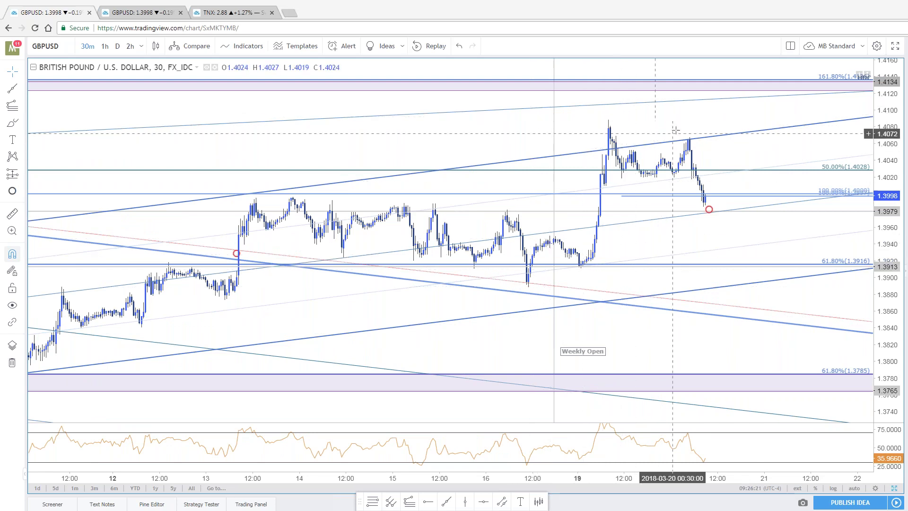
left_click(710, 211)
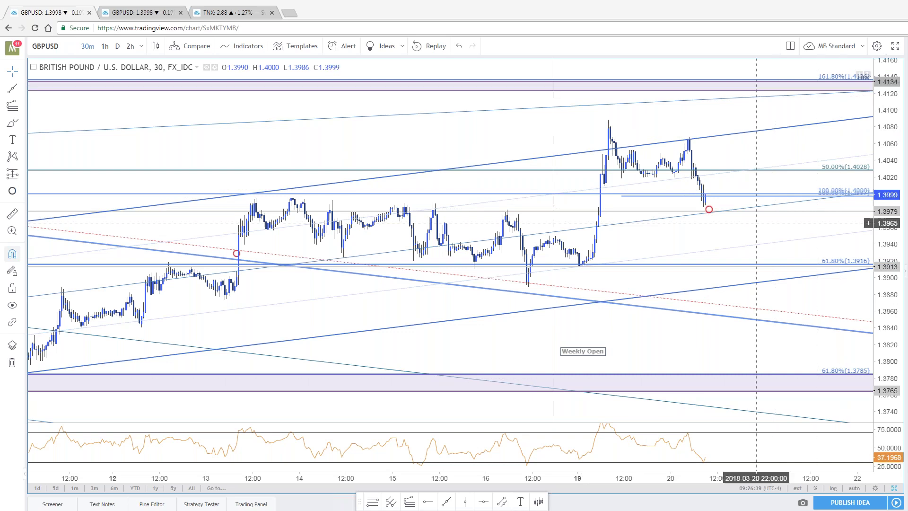
left_click_drag(752, 228, 720, 230)
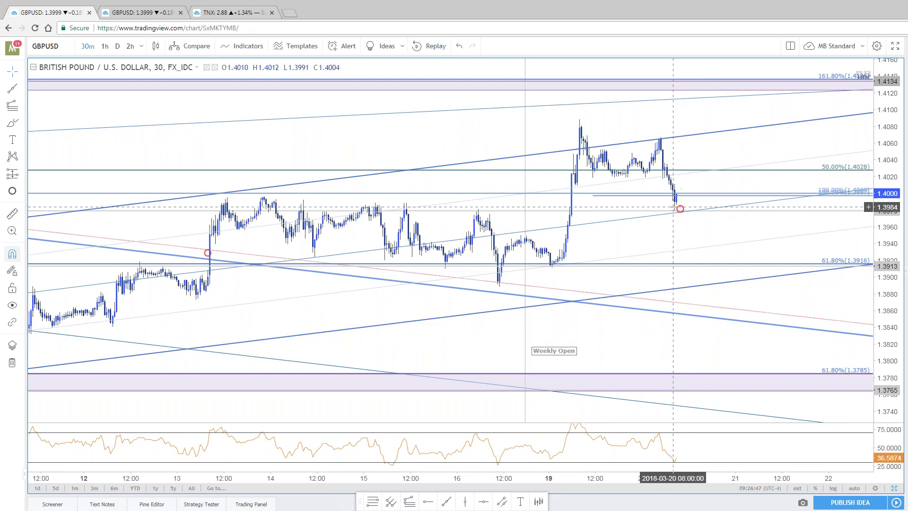
left_click_drag(586, 269, 554, 273)
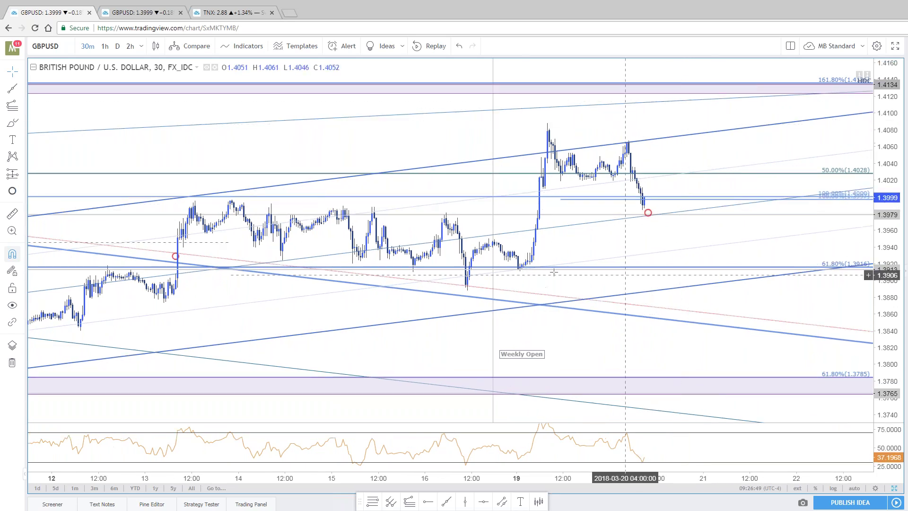
- Load NZDUSD, set its chart interval to 120 minutes and show it side by side with the daily chart
left_click_drag(415, 146, 399, 144)
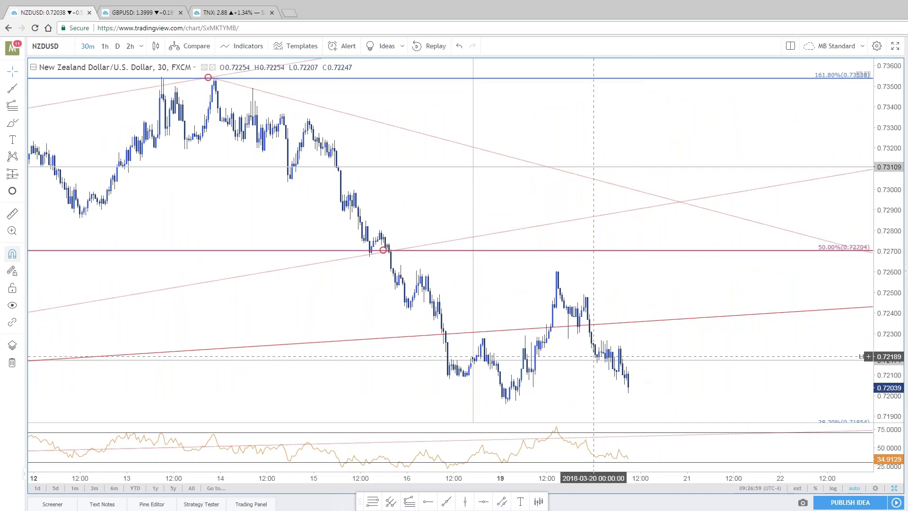
scroll(728, 175, "down", 1)
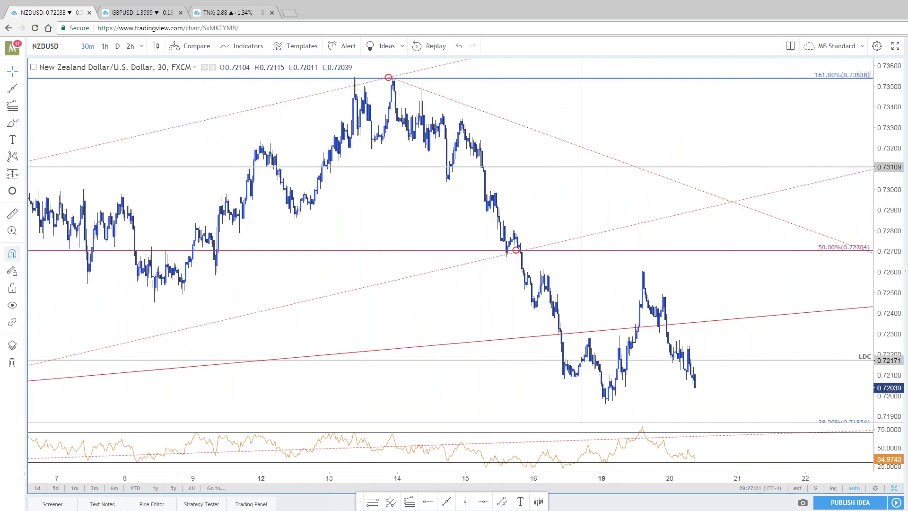
type("120")
key("Return")
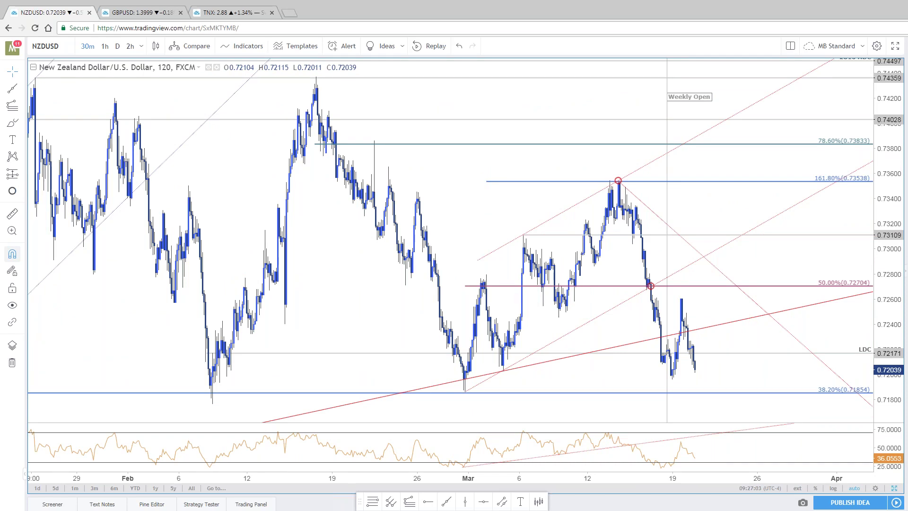
left_click(894, 490)
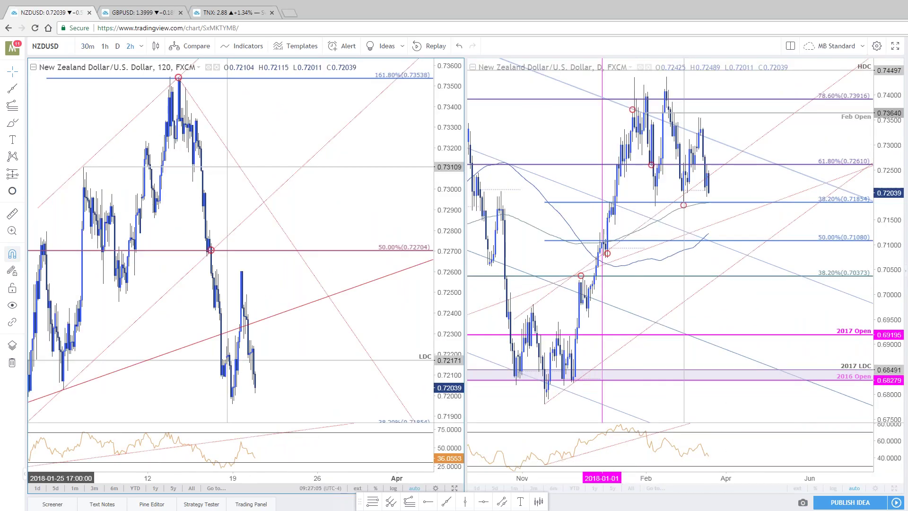
- Examine the NZDUSD weekly chart around the 2018 High line, the 50% level at 0.71082 and the line rising from the August 2015 low
left_click(135, 13)
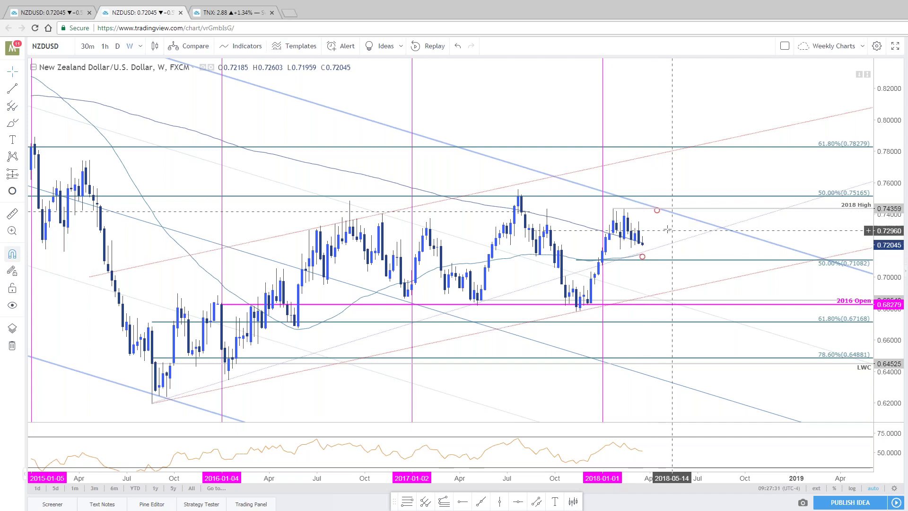
scroll(662, 227, "right", 1)
scroll(662, 227, "down", 2)
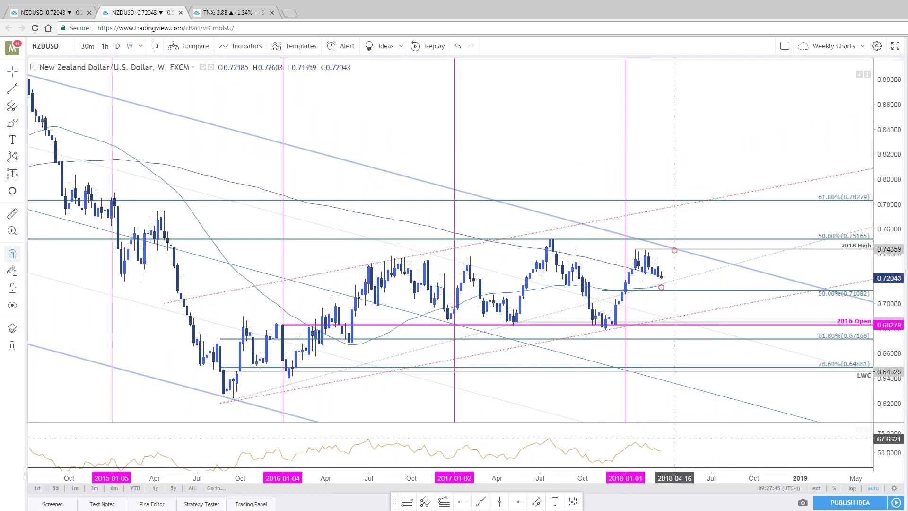
left_click_drag(727, 258, 725, 212)
scroll(726, 211, "down", 1)
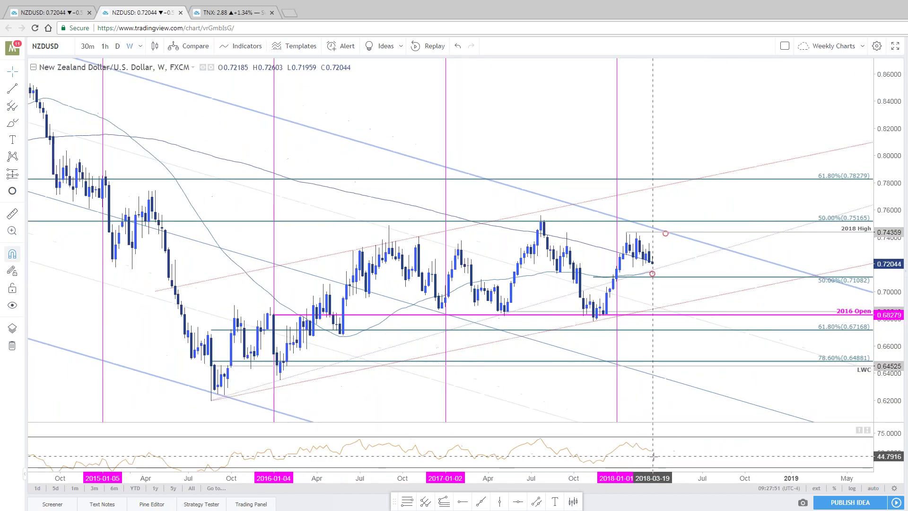
scroll(654, 453, "up", 1)
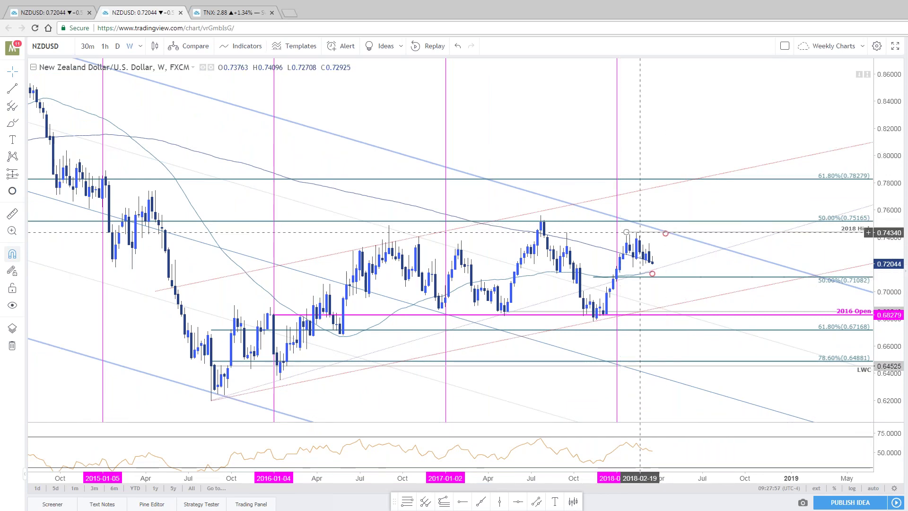
left_click(653, 275)
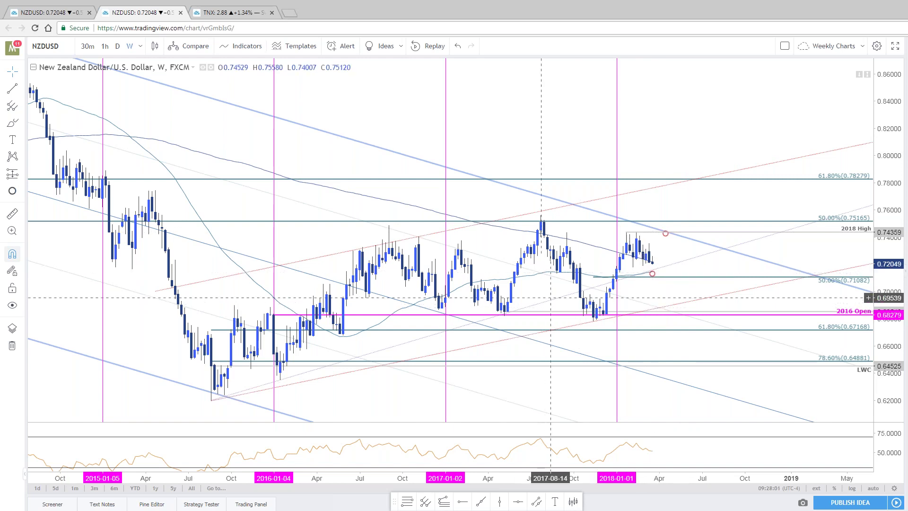
left_click(544, 310)
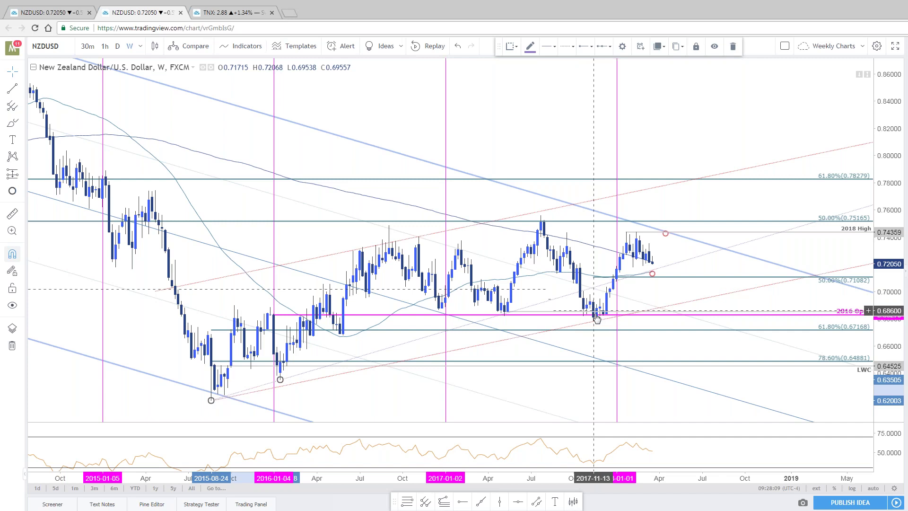
left_click(659, 272)
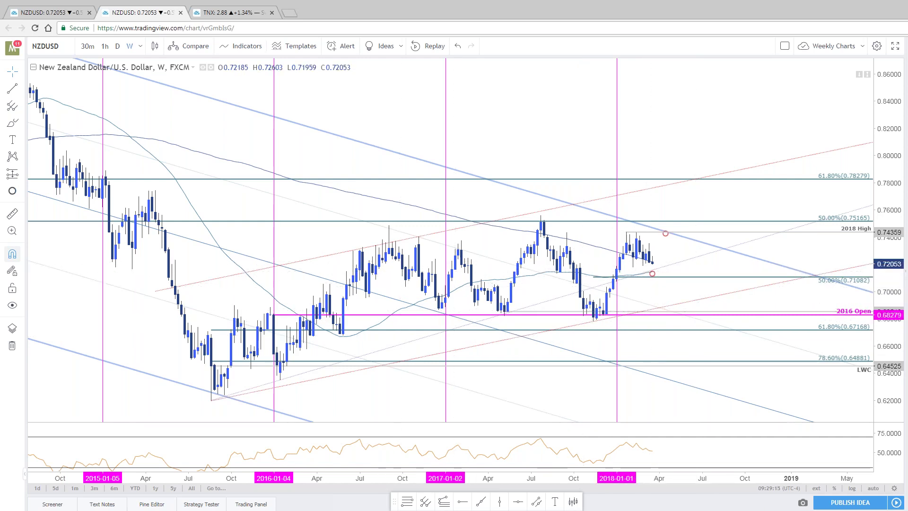
- Show the NZDUSD daily chart alone and examine recent price action around the 61.8%, 38.2% and 50% retracement levels
left_click(47, 12)
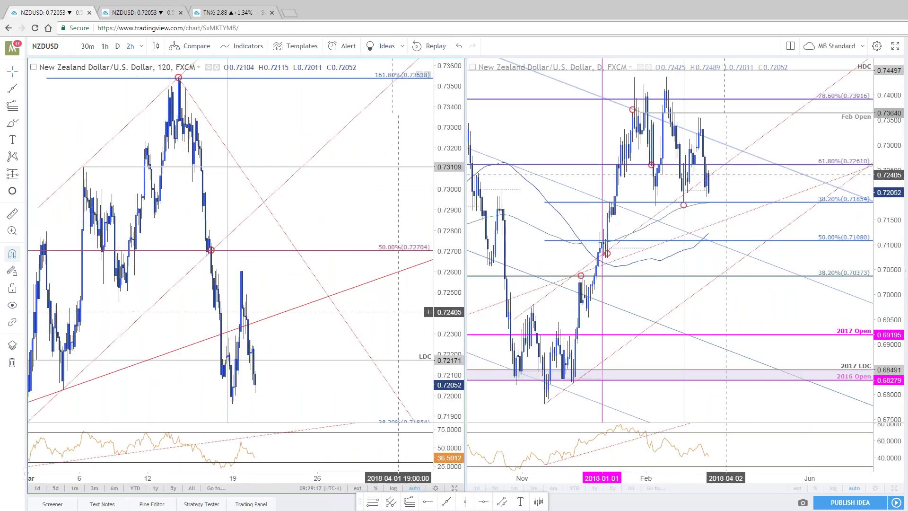
scroll(735, 339, "up", 2)
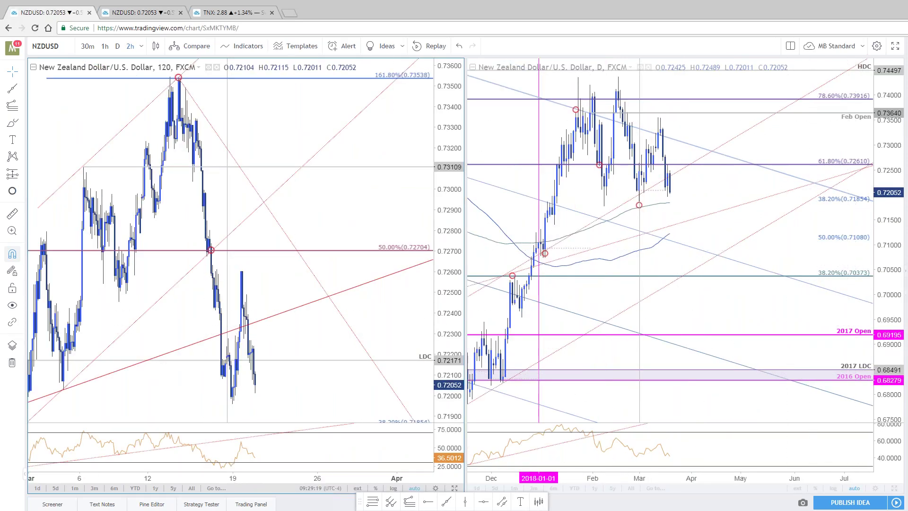
left_click(895, 489)
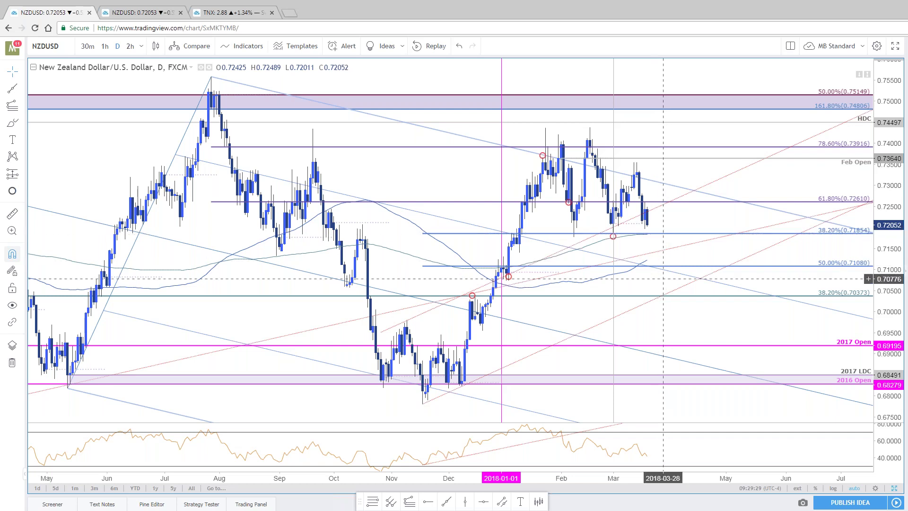
scroll(681, 325, "up", 3)
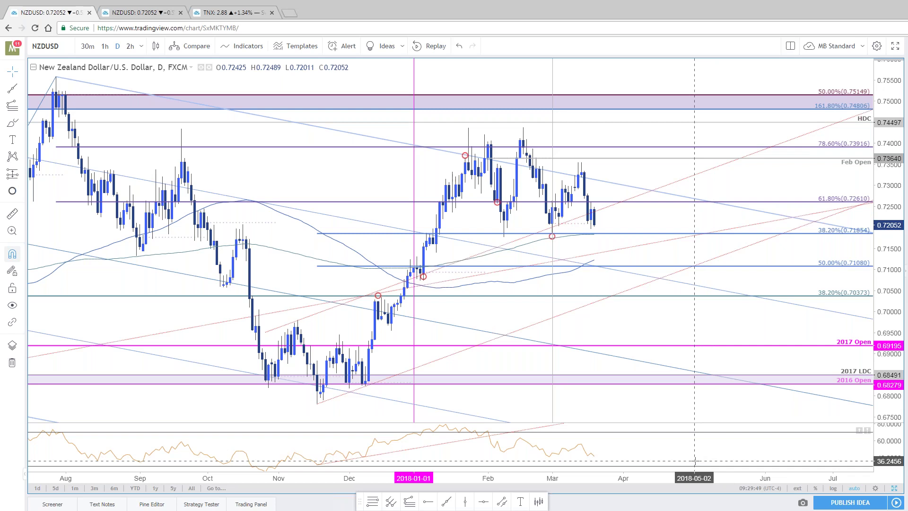
scroll(331, 213, "down", 1)
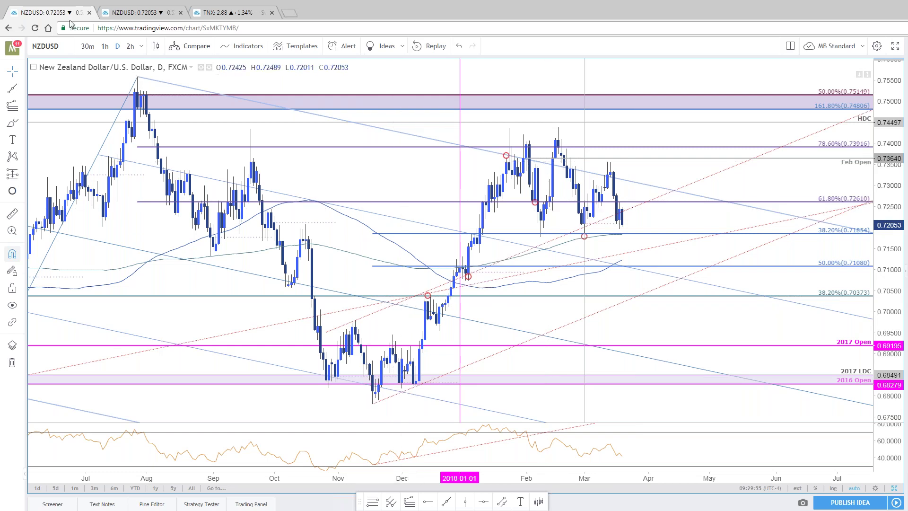
- Show the NZDUSD 120-minute chart alone and examine the rising red channel against the 38.2% level at 0.71854
left_click(894, 488)
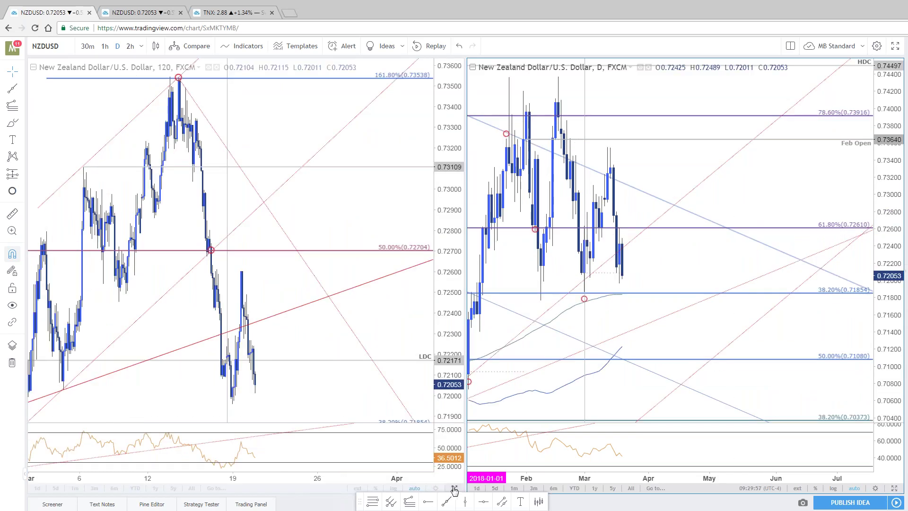
left_click(450, 488)
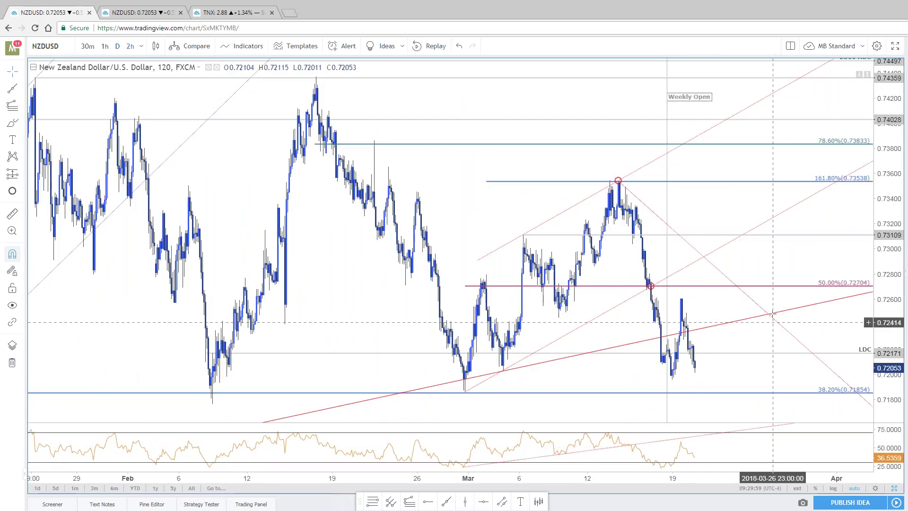
scroll(785, 326, "down", 2)
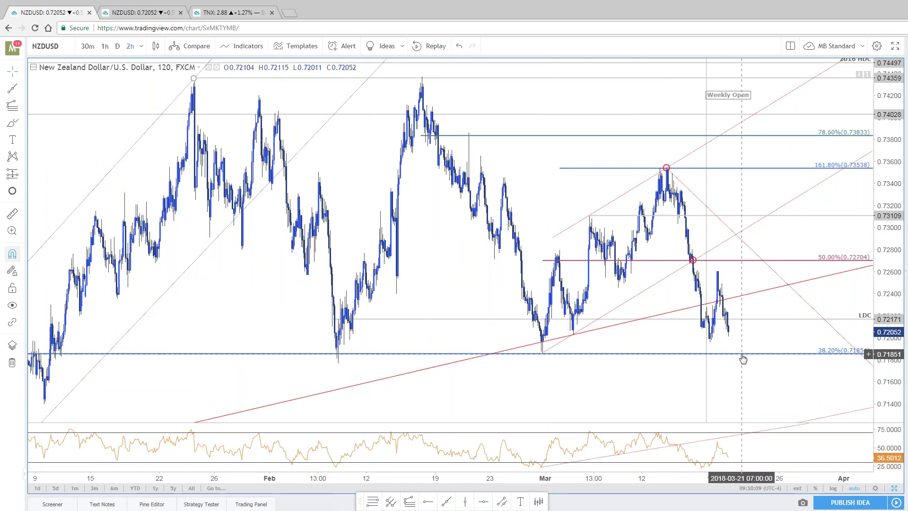
scroll(567, 341, "down", 6)
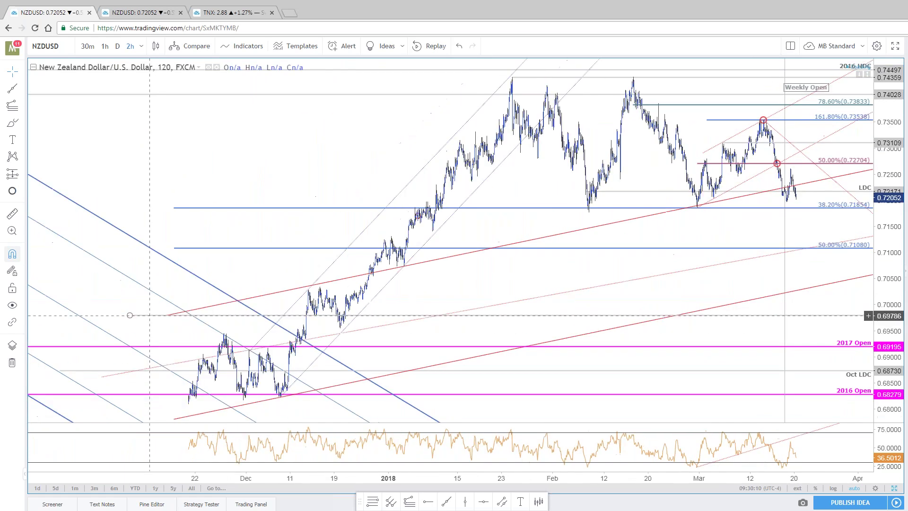
scroll(845, 382, "up", 5)
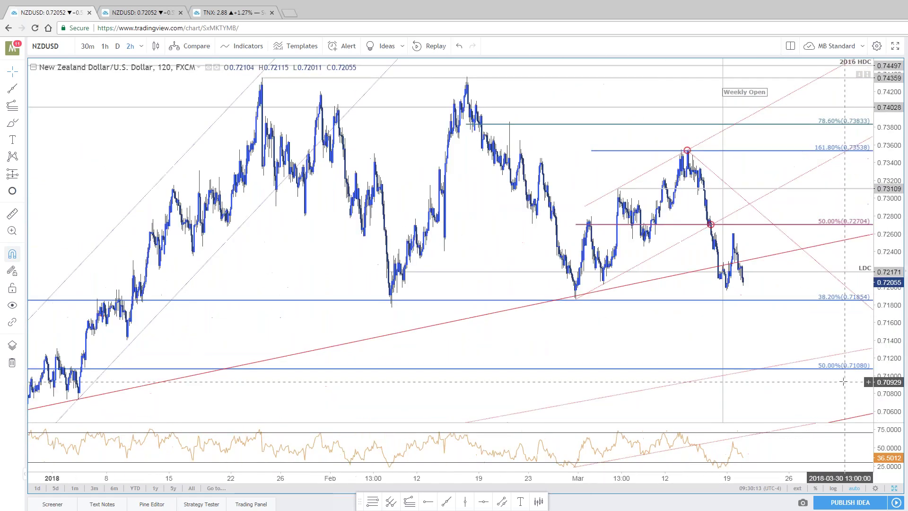
scroll(552, 164, "up", 3)
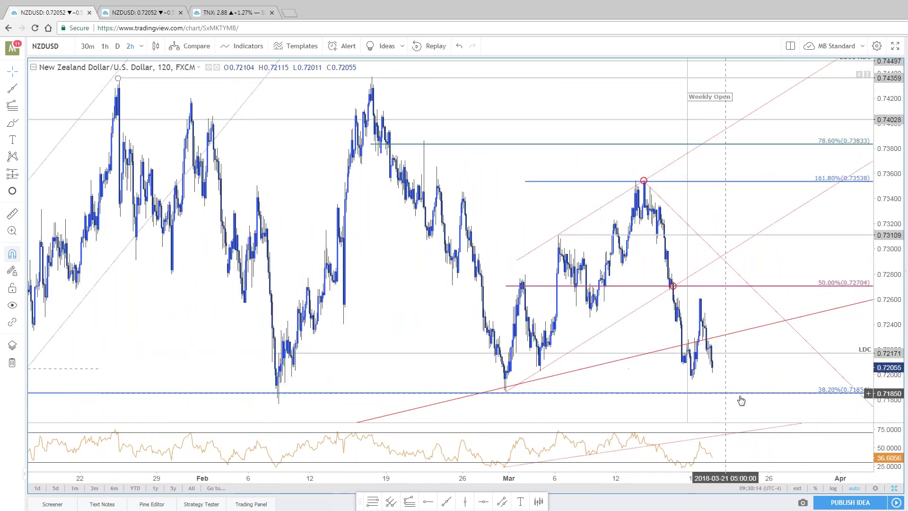
- Move the lower red circle marker to the 50% retracement at 0.71080, near the rising channel's median line around March 21
left_click_drag(821, 397, 722, 387)
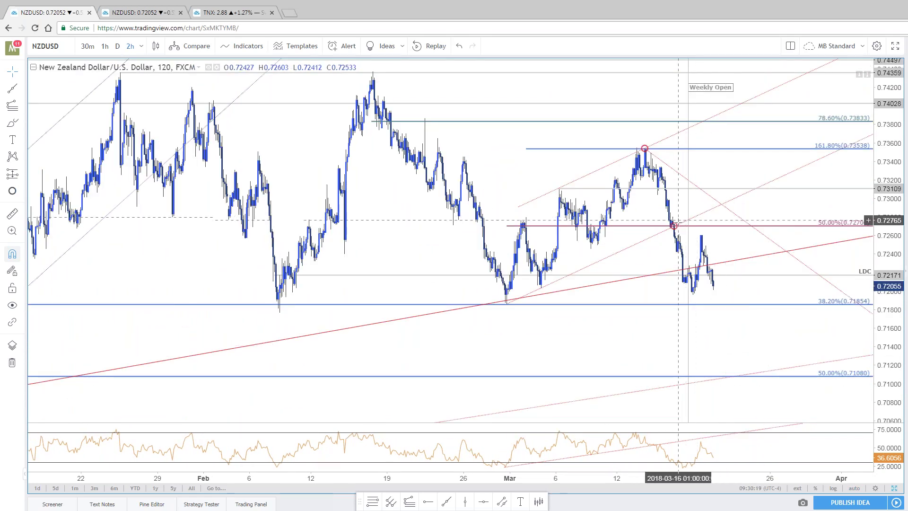
left_click(731, 331)
left_click_drag(731, 330, 731, 381)
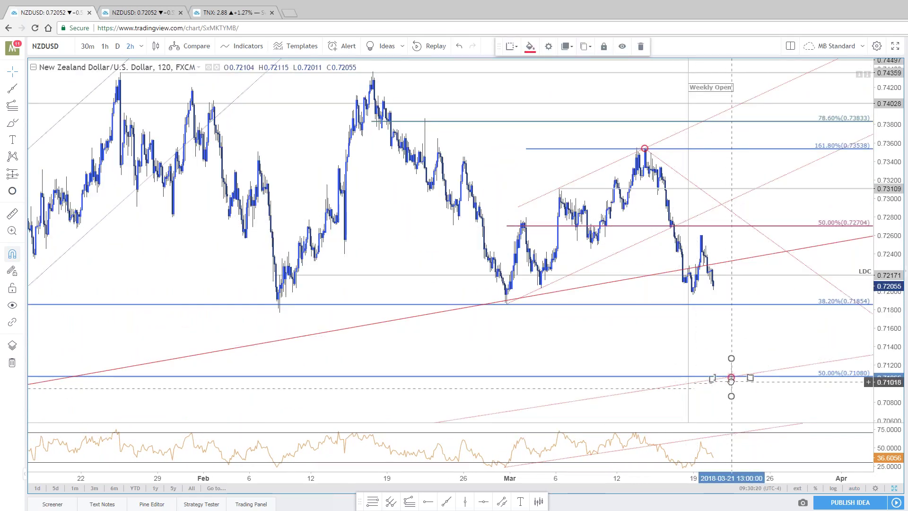
left_click(770, 359)
- Draw a pitchfork on the NZDUSD 120-minute chart from the January 24 high, through the February 7 low, to the March 13 high
scroll(776, 364, "up", 2)
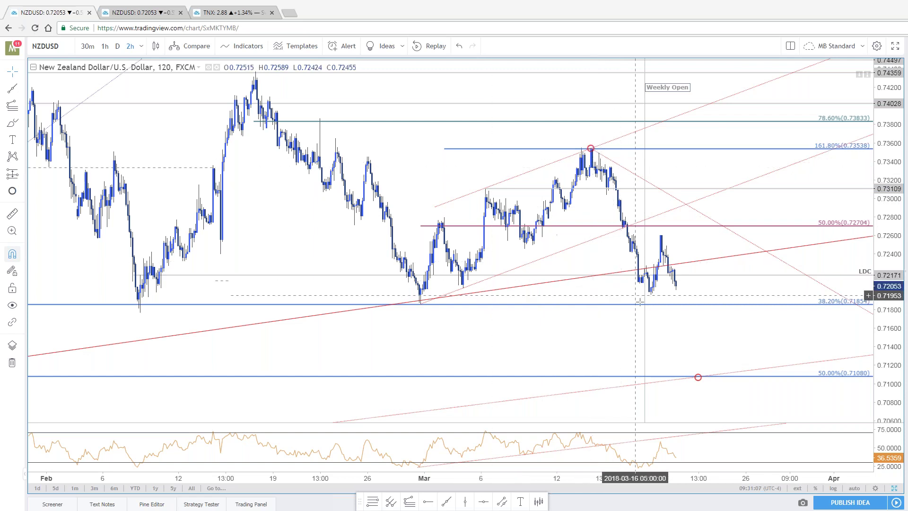
scroll(491, 347, "down", 5)
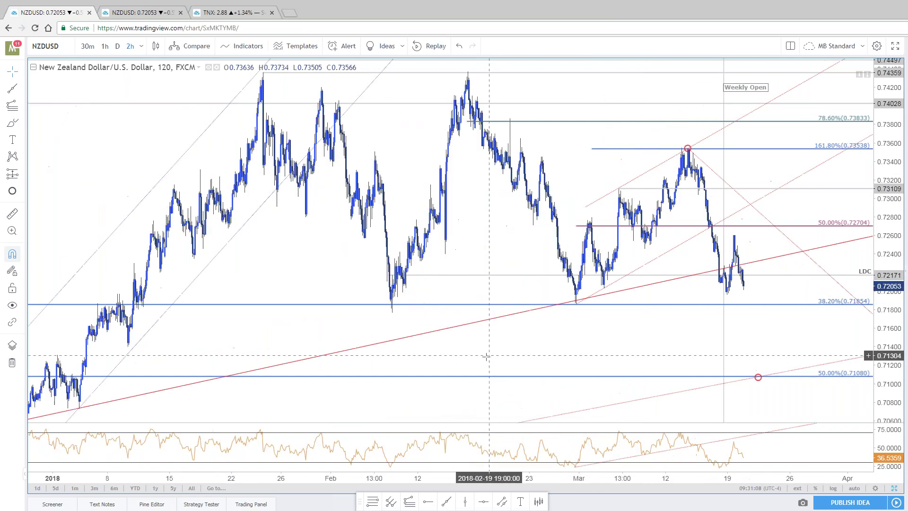
left_click_drag(885, 243, 886, 308)
left_click_drag(458, 406, 225, 373)
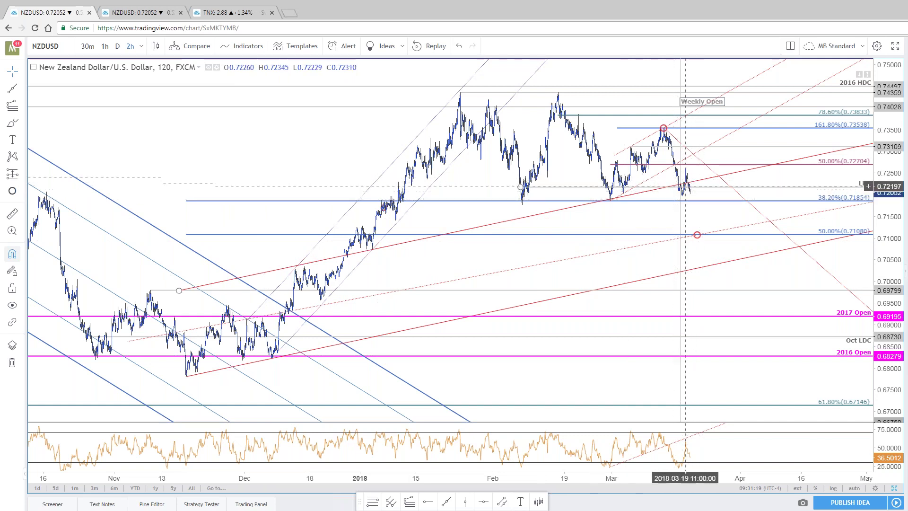
scroll(675, 268, "up", 3)
left_click_drag(338, 403, 402, 491)
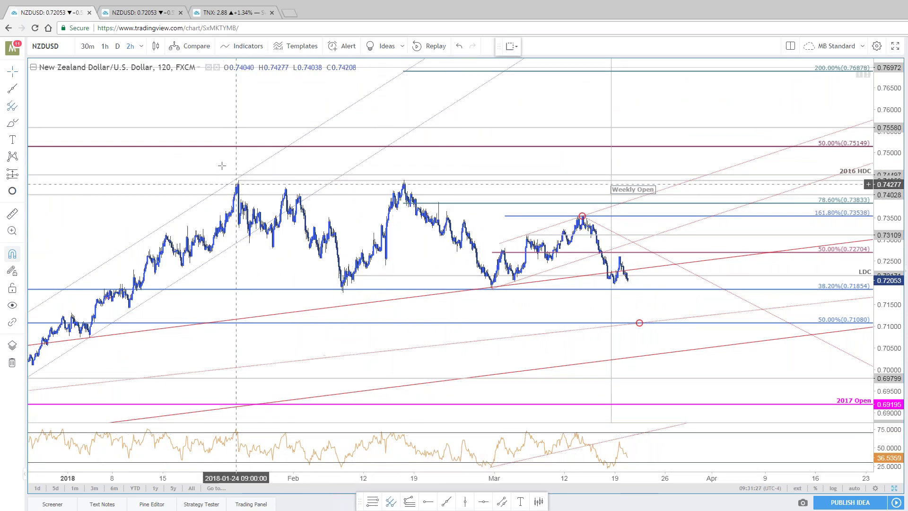
left_click(239, 180)
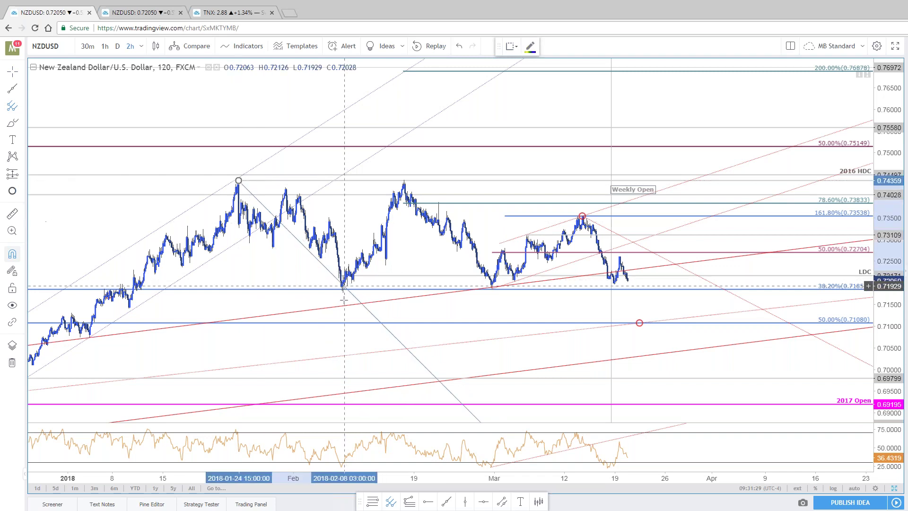
left_click(343, 303)
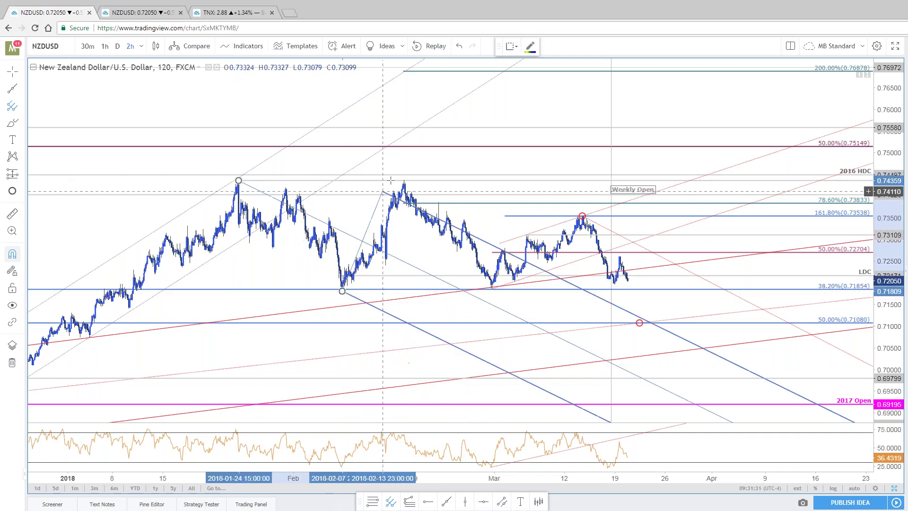
left_click(404, 180)
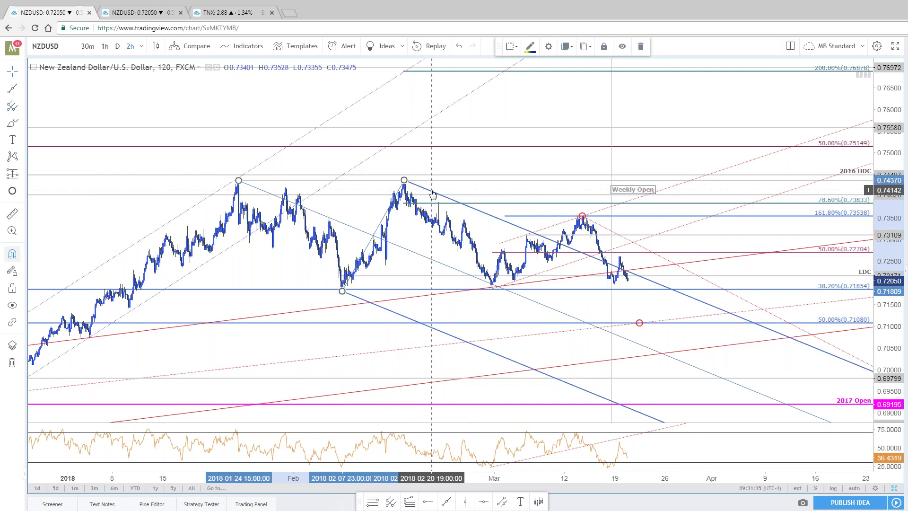
left_click_drag(404, 180, 582, 214)
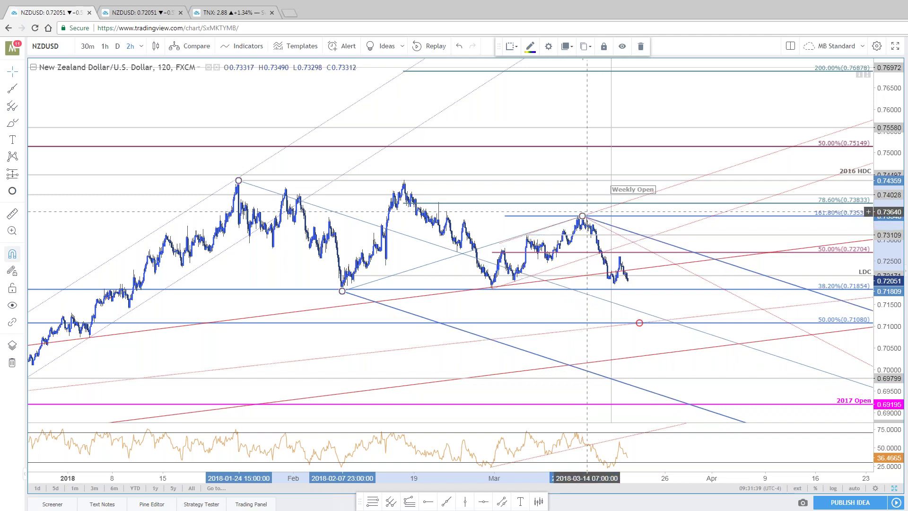
- Enable the new pitchfork's 0.5 lines and move its second anchor to the February 28 low at 0.71862
double_click(666, 243)
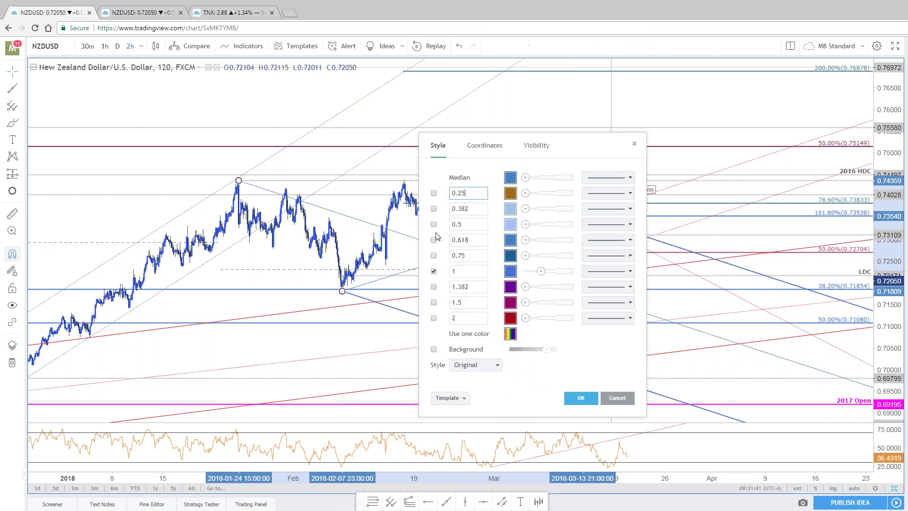
left_click(586, 400)
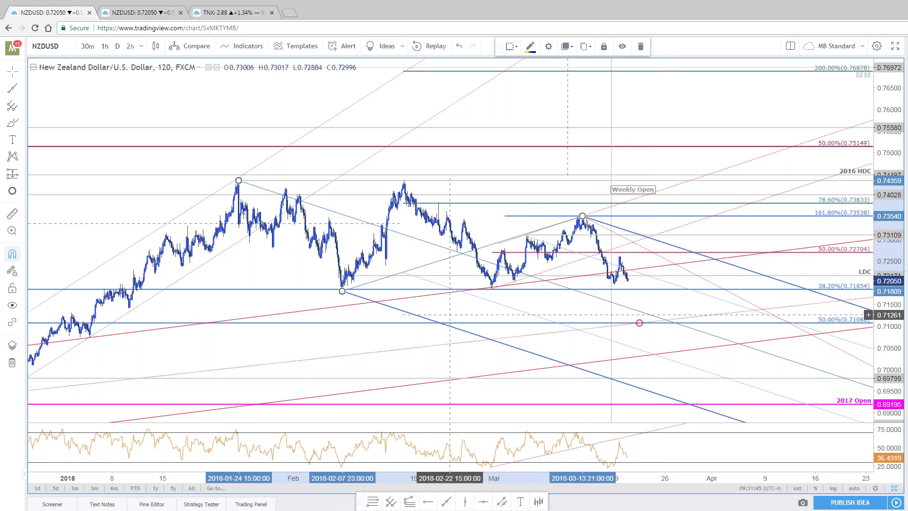
left_click_drag(342, 290, 493, 289)
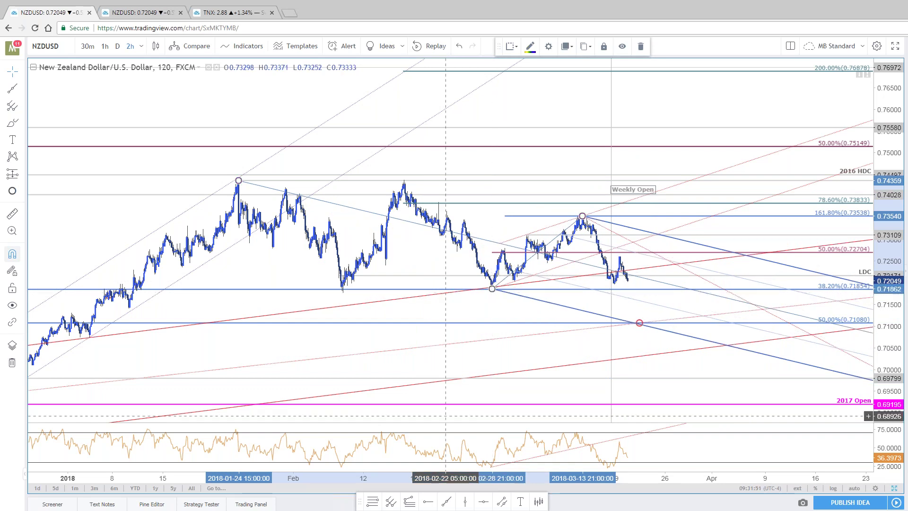
- Move the pitchfork's first anchor to the February 16 high at 0.74370 and the lower red circle farther along the 50% retracement to 0.71070
left_click_drag(240, 182, 404, 180)
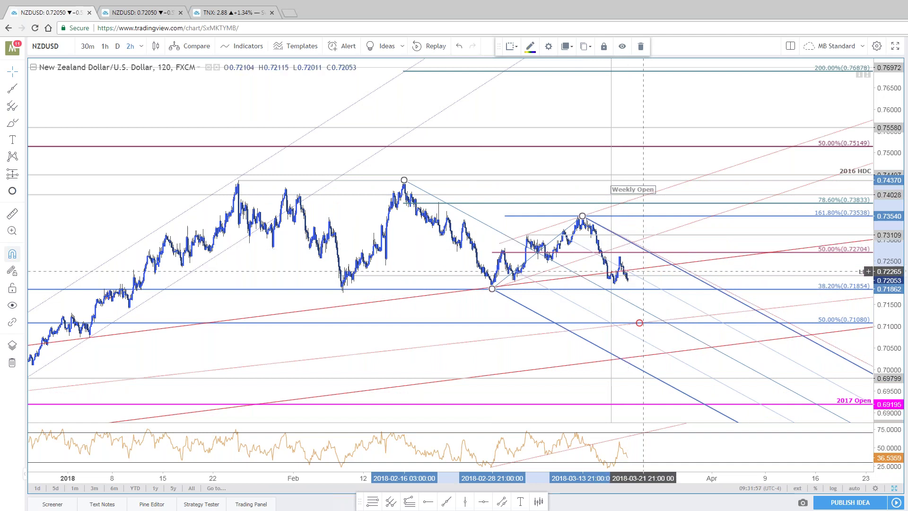
left_click_drag(639, 322, 648, 325)
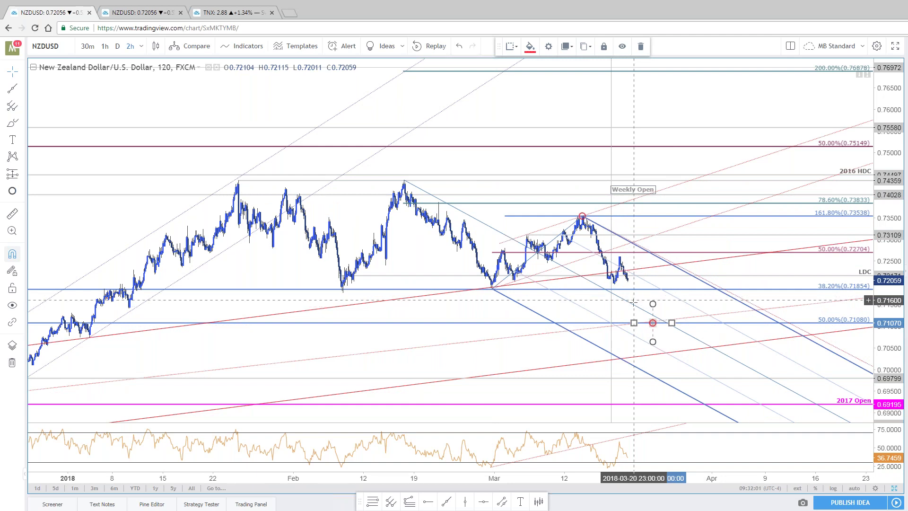
- Delete the pitchfork from the NZDUSD 120-minute chart
key("Delete")
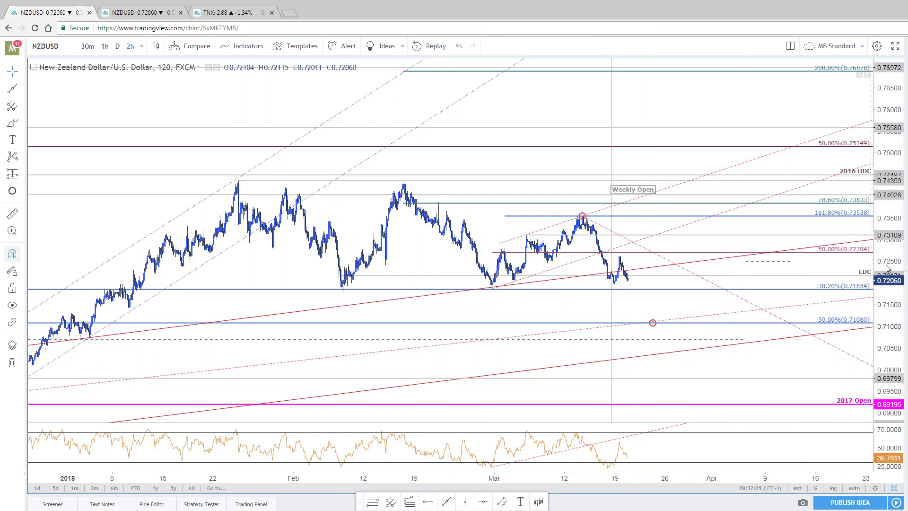
scroll(840, 339, "up", 5)
scroll(509, 338, "up", 2)
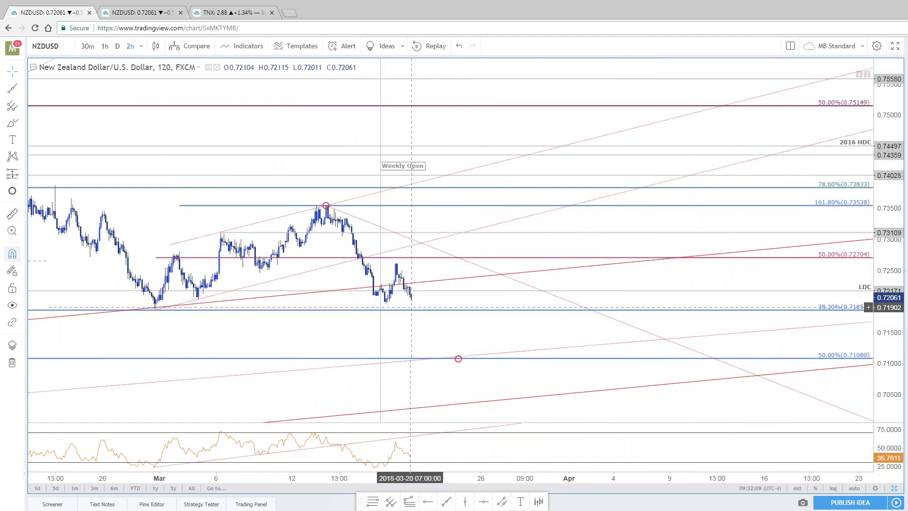
left_click_drag(468, 363, 538, 320)
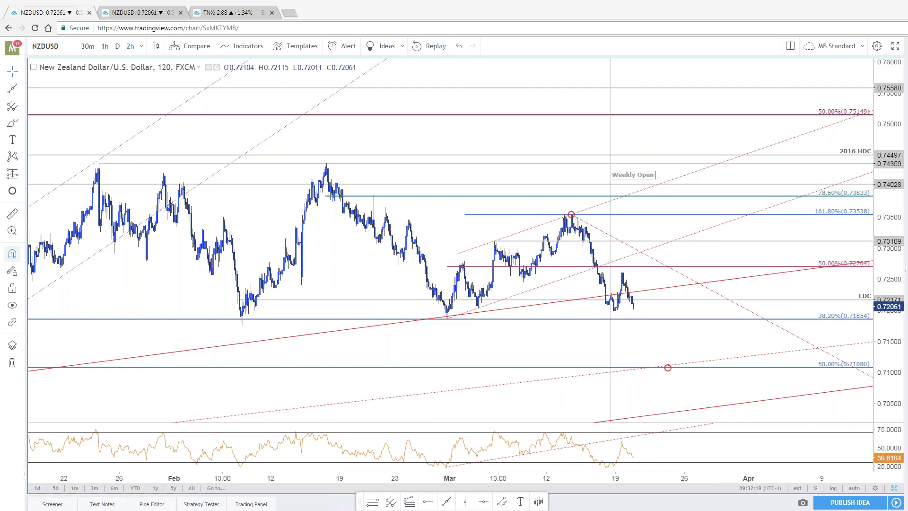
- Load EURUSD and examine its weekly chart around the 2008 trendline, the 61.8% level at 1.25981 and the 50% level at 1.21670
type("EURUSD")
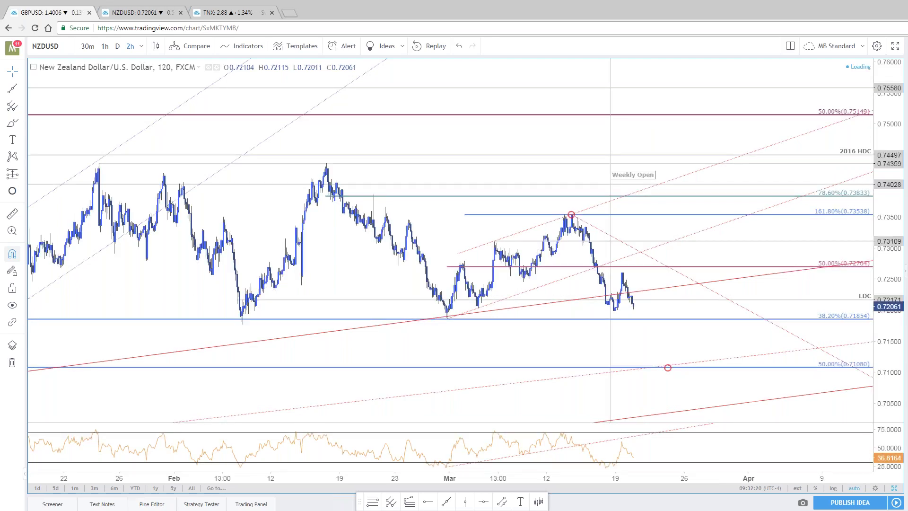
key("Return")
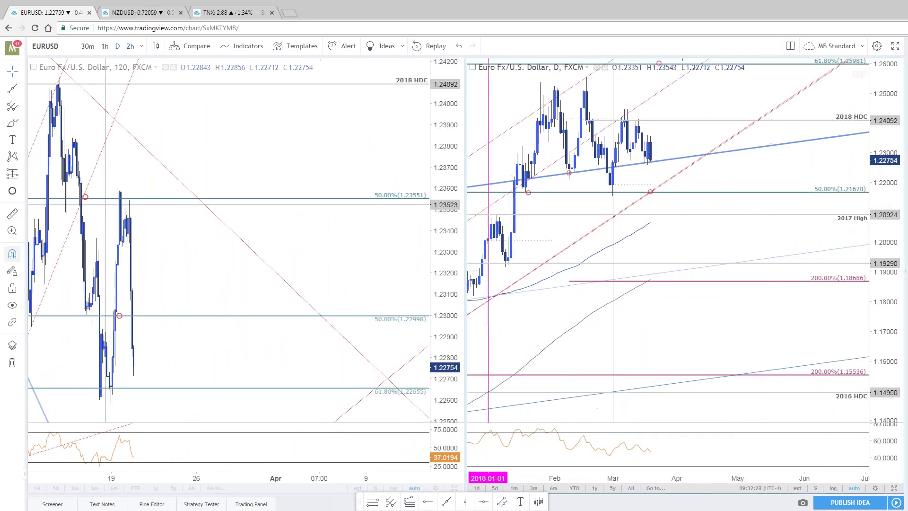
key("ctrl+Tab")
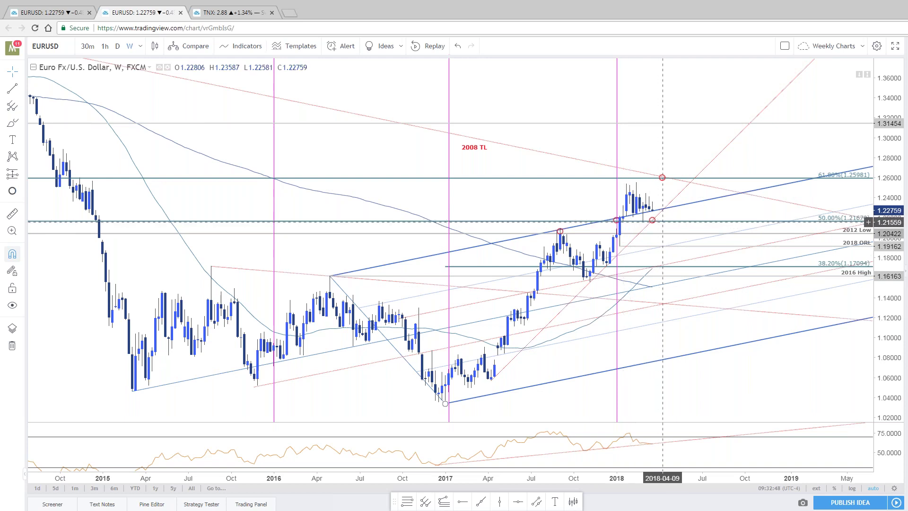
scroll(675, 246, "up", 1)
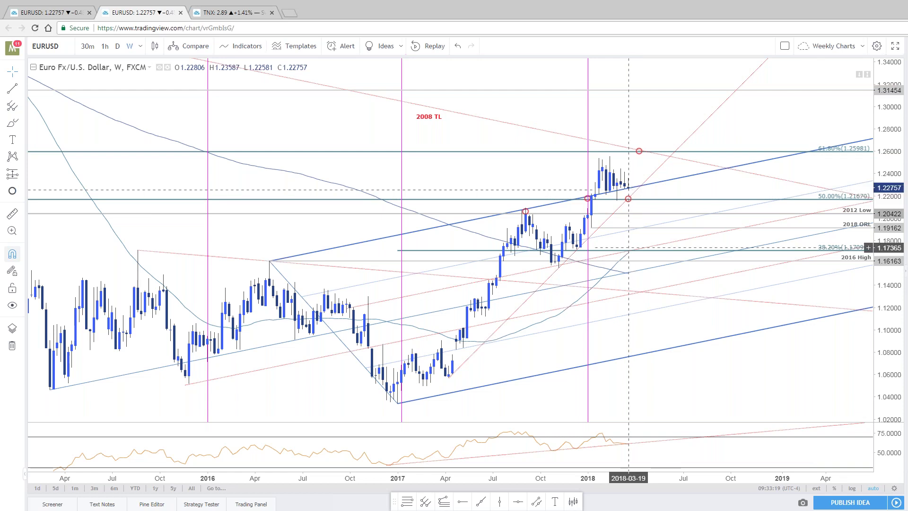
scroll(518, 230, "down", 2)
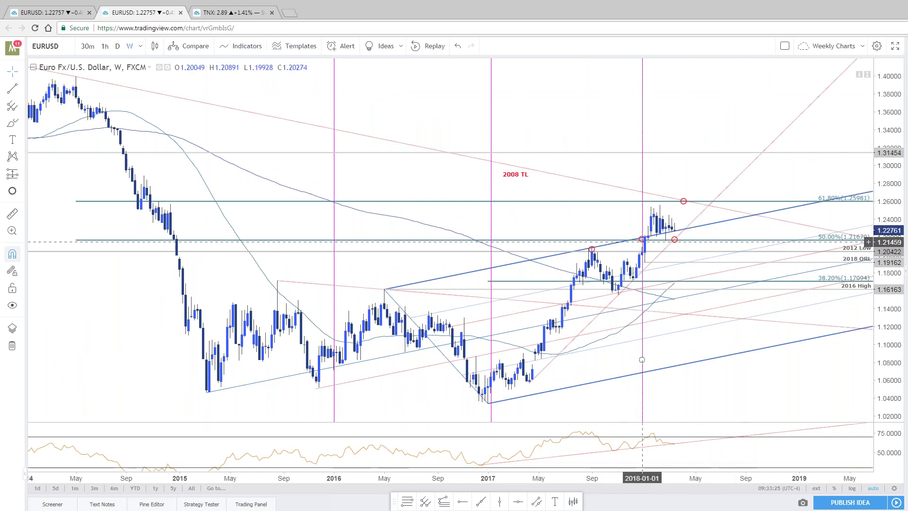
- View the EURUSD weekly chart as a line to check the closes, and set its style to hollow candles
left_click(155, 47)
left_click(172, 144)
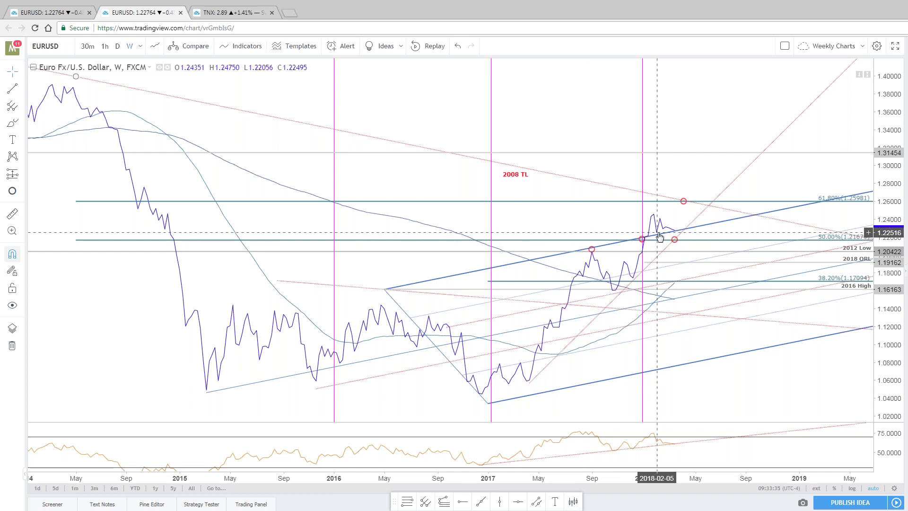
left_click(154, 45)
left_click(175, 108)
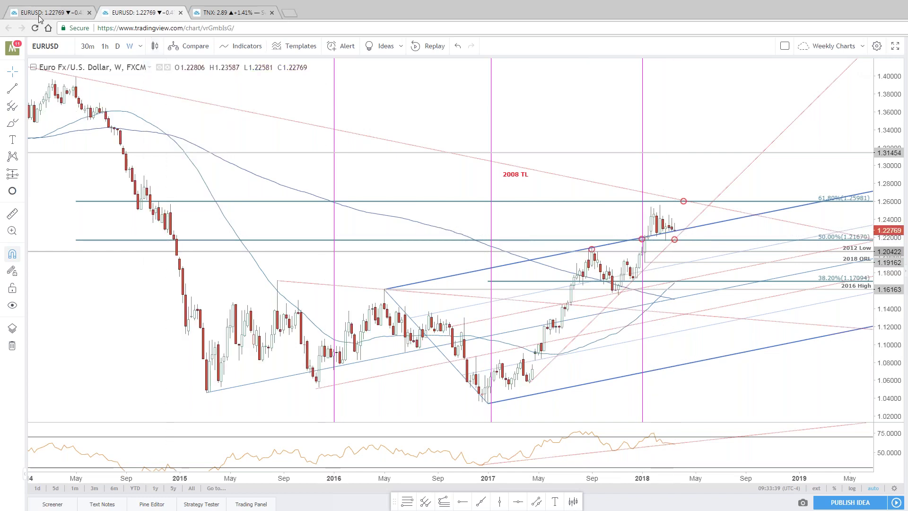
- Show the EURUSD daily chart alone and examine price against the blue parallel and the 50% level at 1.21670
key("ctrl+shift+Tab")
left_click(894, 489)
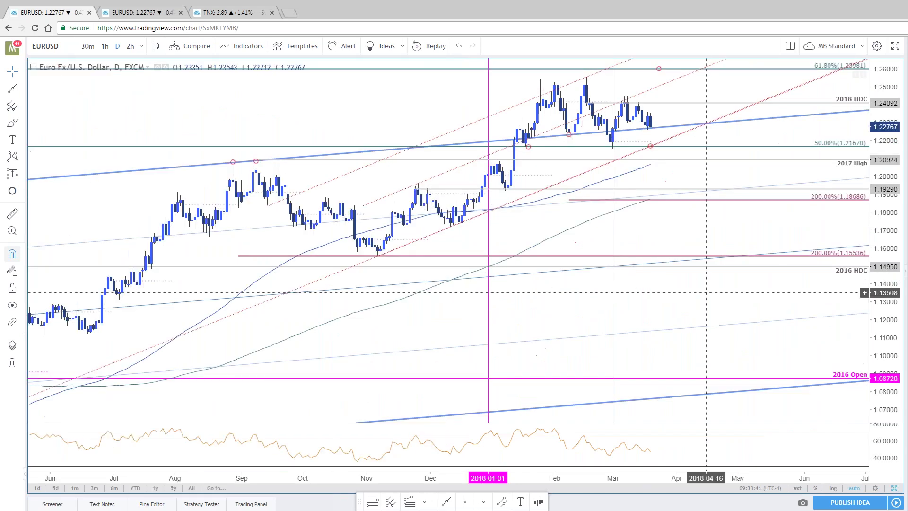
scroll(628, 213, "down", 10)
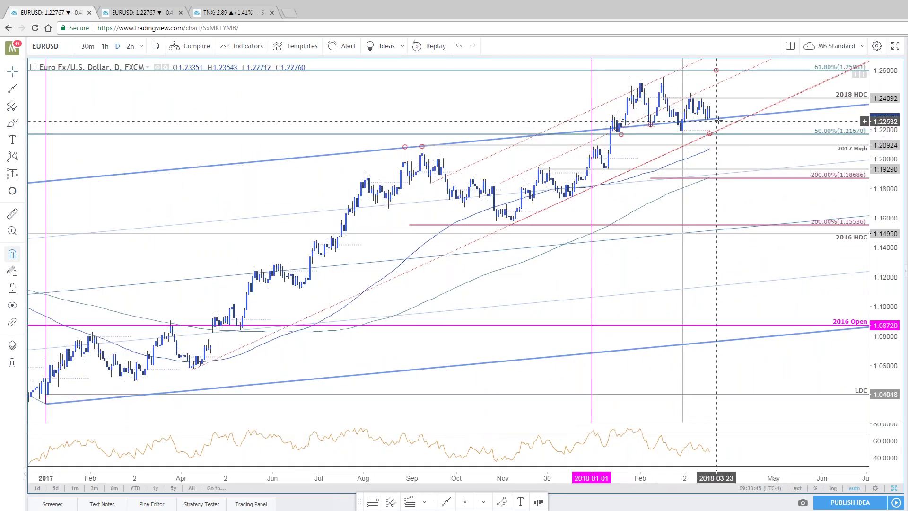
scroll(721, 119, "up", 5)
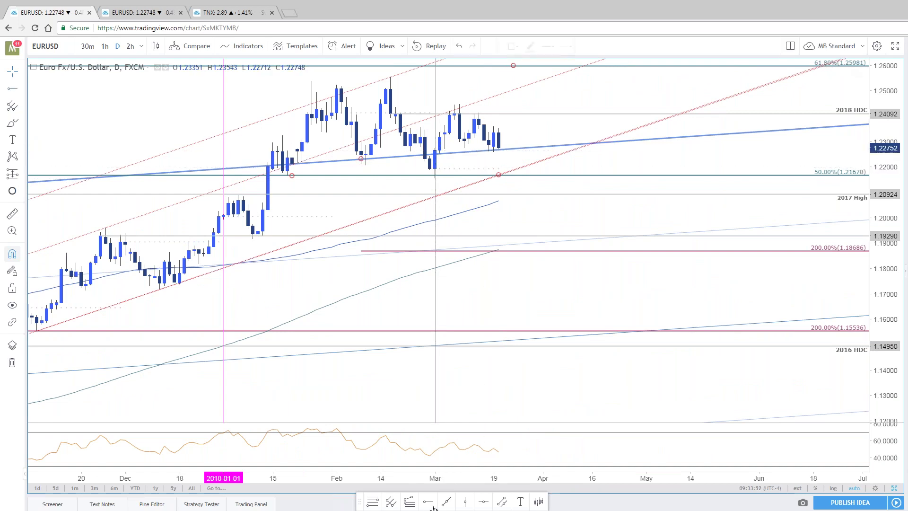
- Draw horizontal rays from March 1 on the EURUSD daily chart, at 1.18952 and at that day's close of 1.22667
left_click(434, 245)
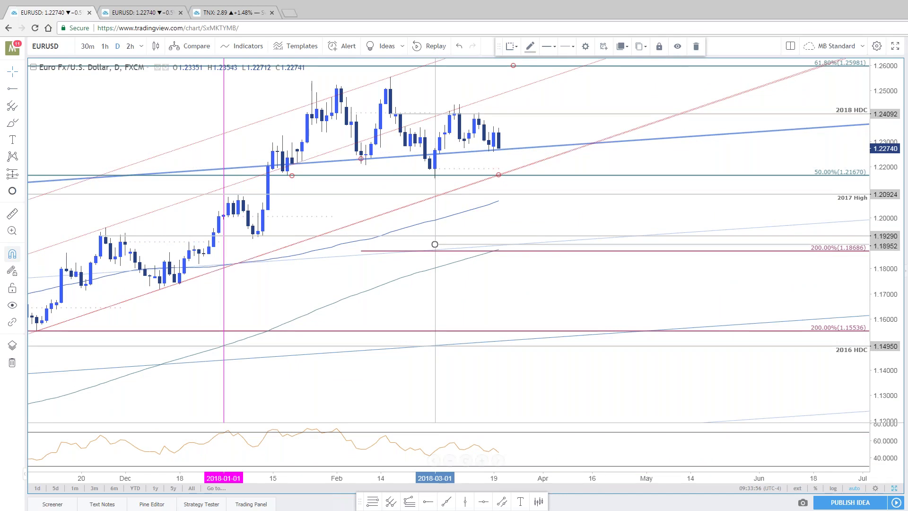
left_click(437, 505)
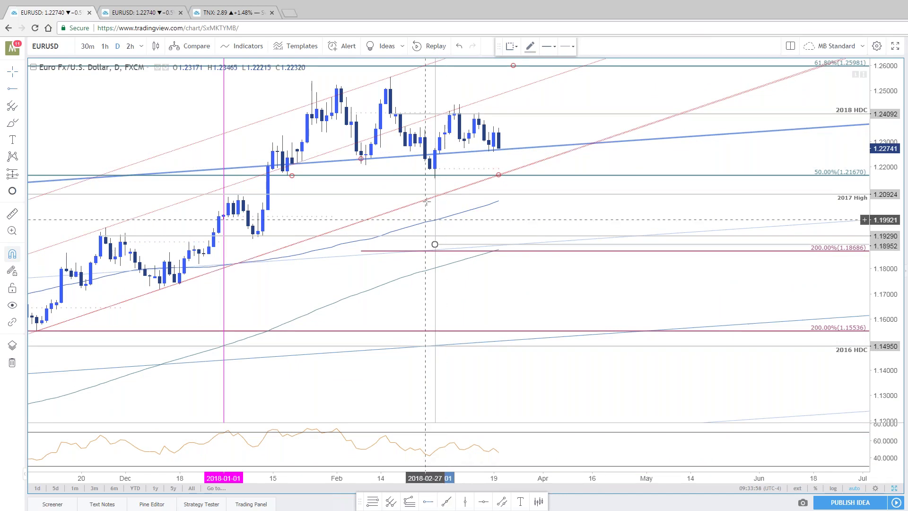
left_click(435, 150)
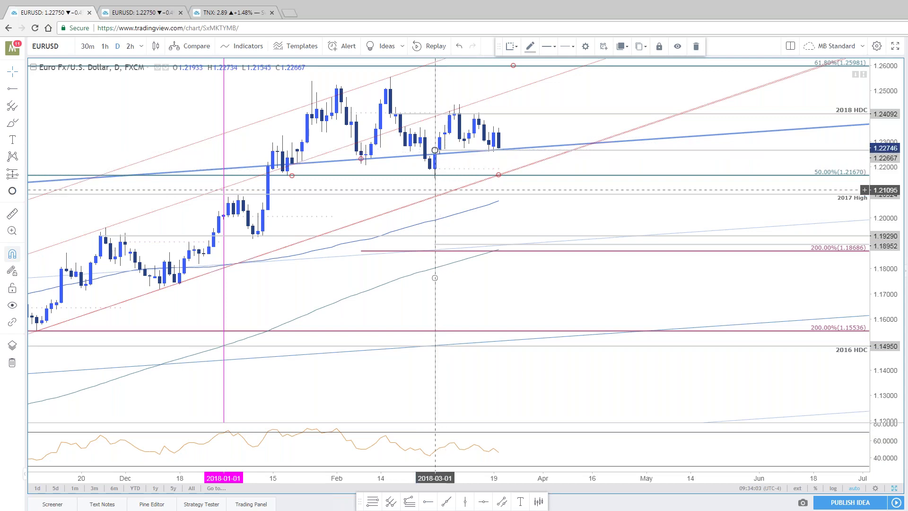
left_click(433, 203)
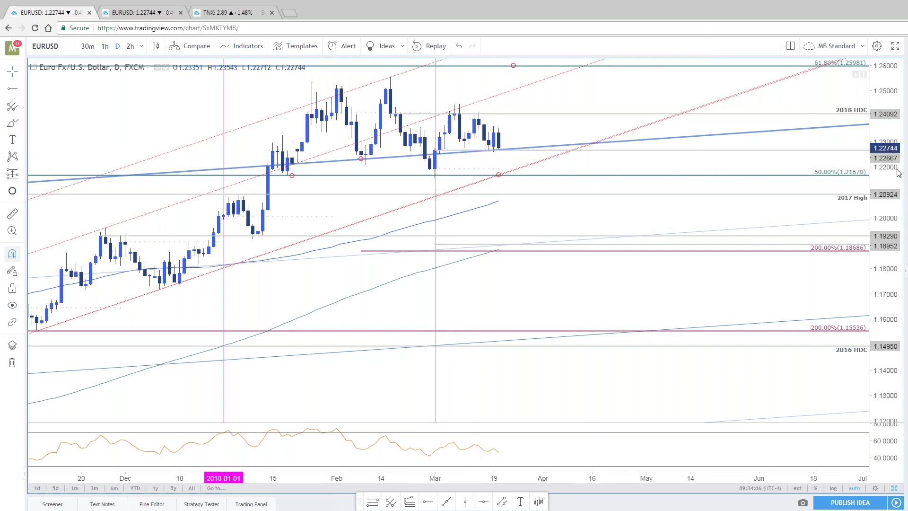
- Examine the EURUSD daily uptrend from 2017 with its rising red trendline, and switch to the 120-minute chart
scroll(894, 175, "down", 2)
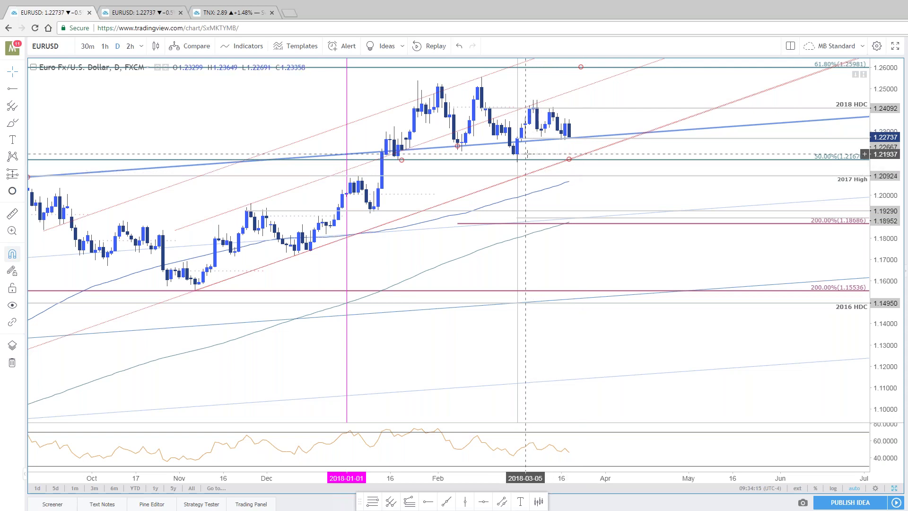
scroll(526, 155, "down", 5)
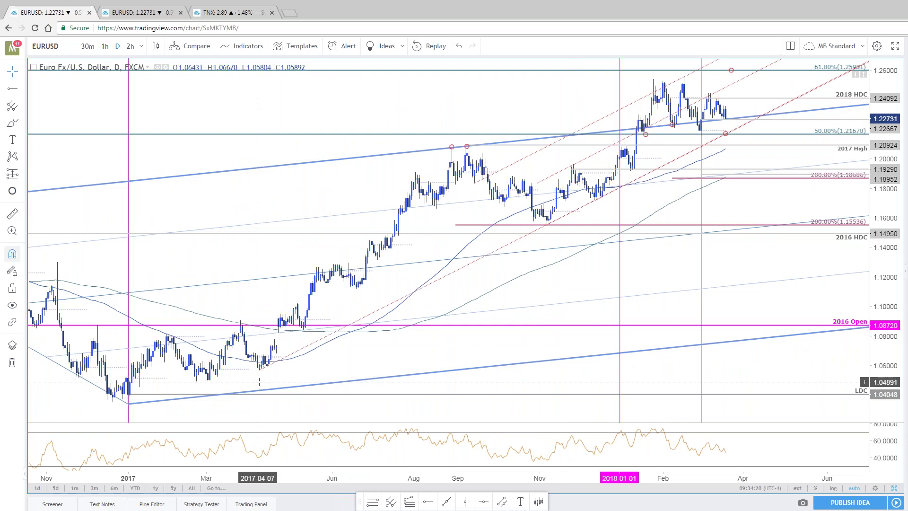
scroll(258, 381, "up", 3)
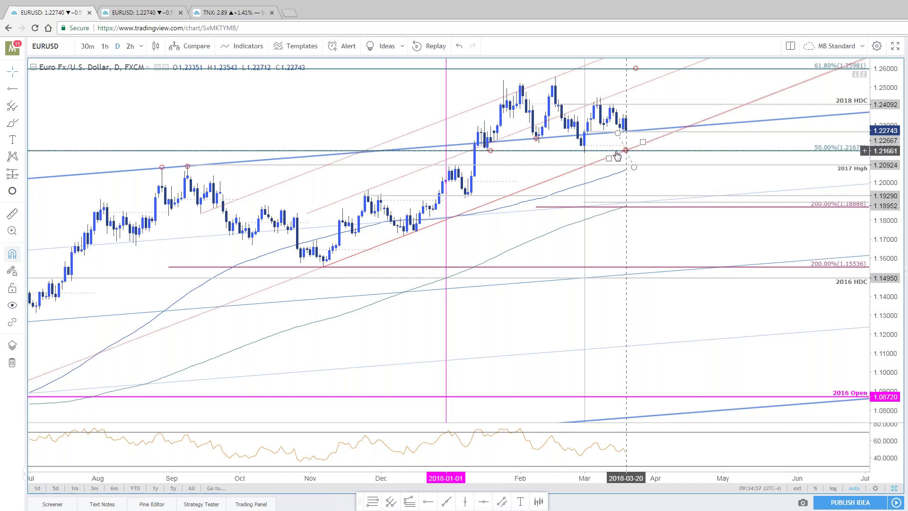
left_click(889, 490)
left_click(888, 490)
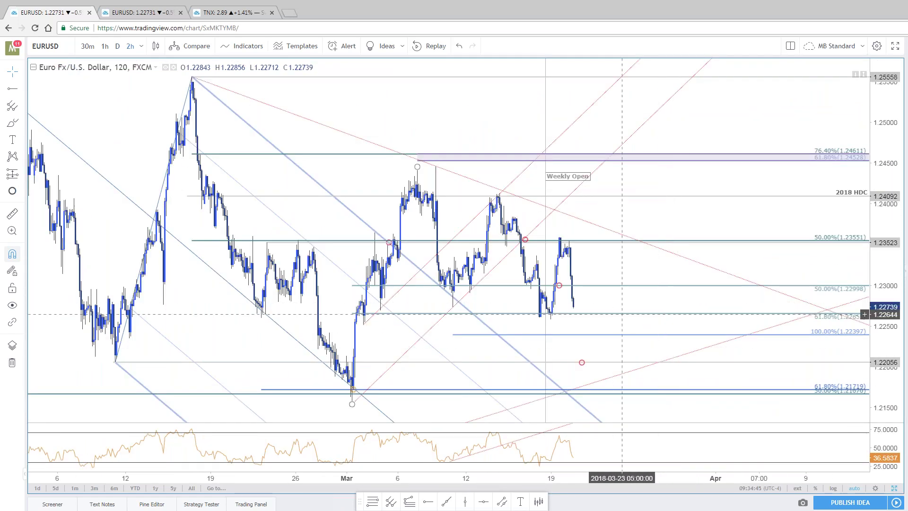
left_click_drag(615, 213, 634, 213)
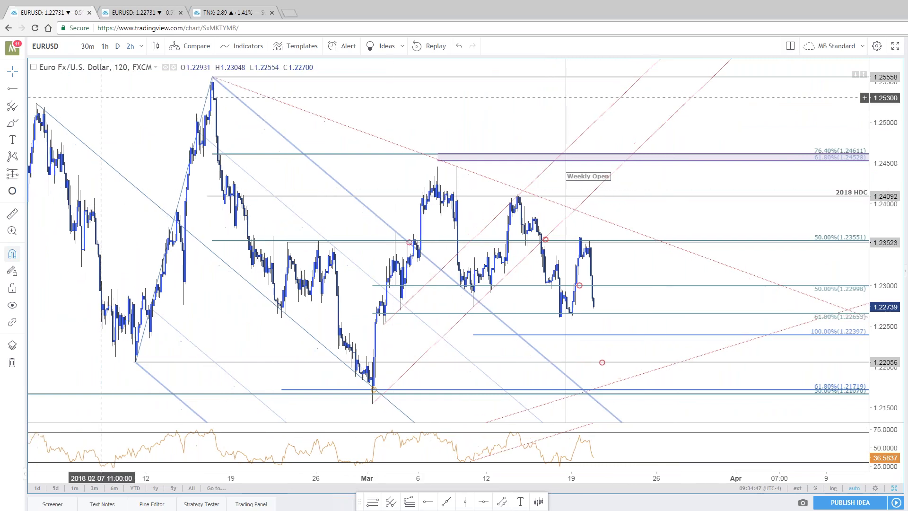
- Switch to SB Trade Desk, open the 3/15/2018 intraday update and enlarge its EURUSD 120-minute chart
key("alt+Tab")
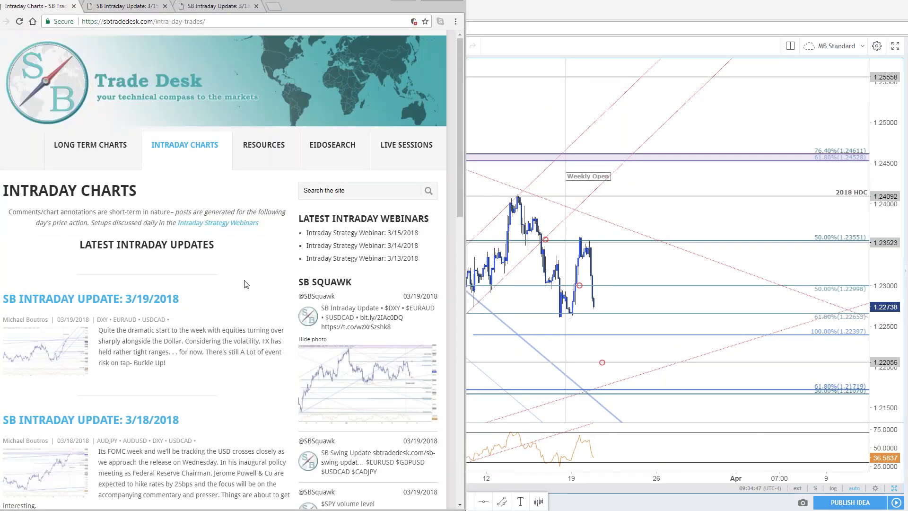
scroll(245, 284, "down", 2)
scroll(102, 407, "down", 2)
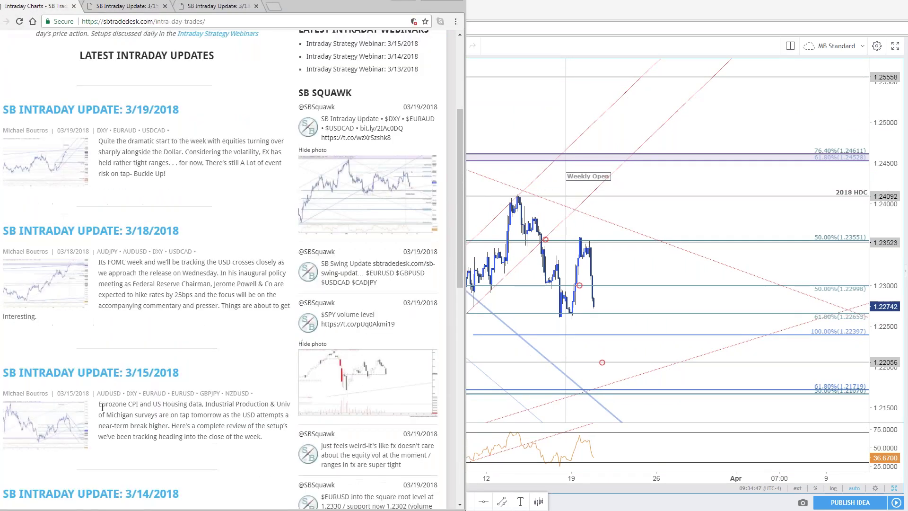
left_click(155, 377)
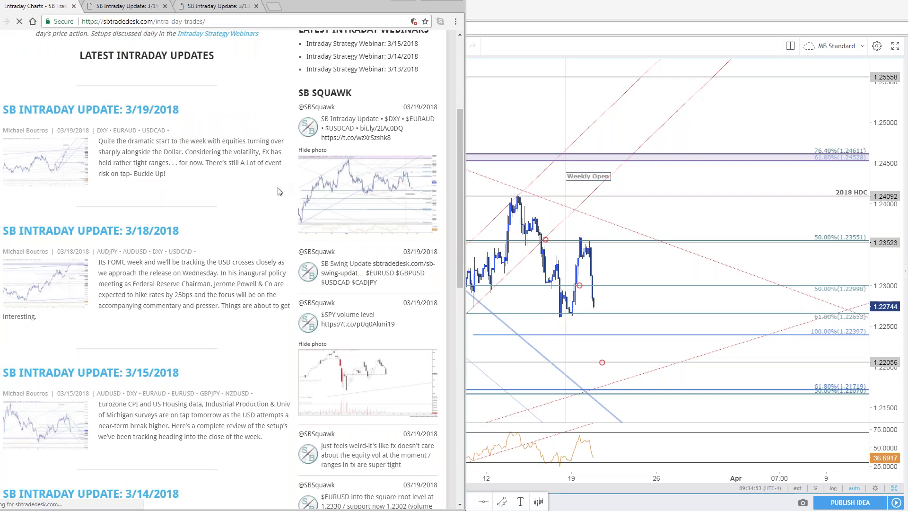
scroll(249, 345, "down", 7)
scroll(249, 344, "down", 4)
left_click(253, 146)
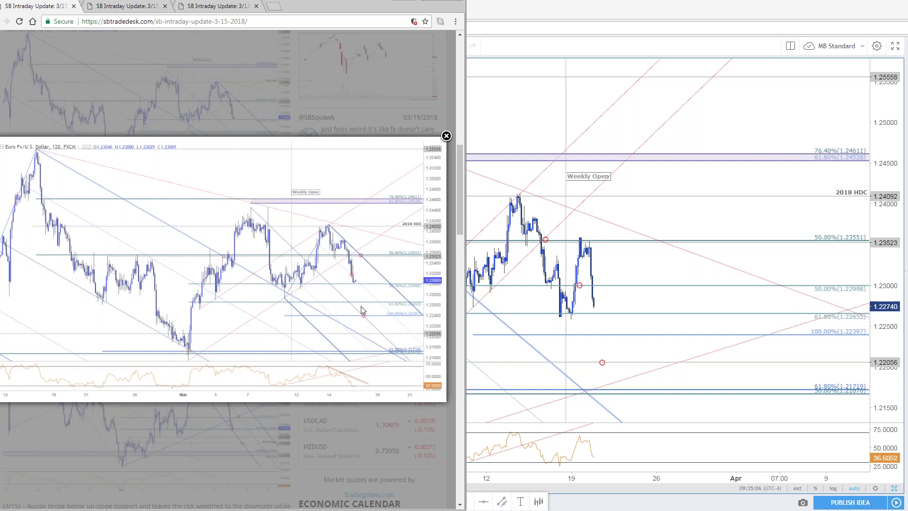
- Highlight the note's 1.2265 and 1.2240 exhaustion targets, compare them with the enlarged EURUSD chart, and return to TradingView
left_click(347, 445)
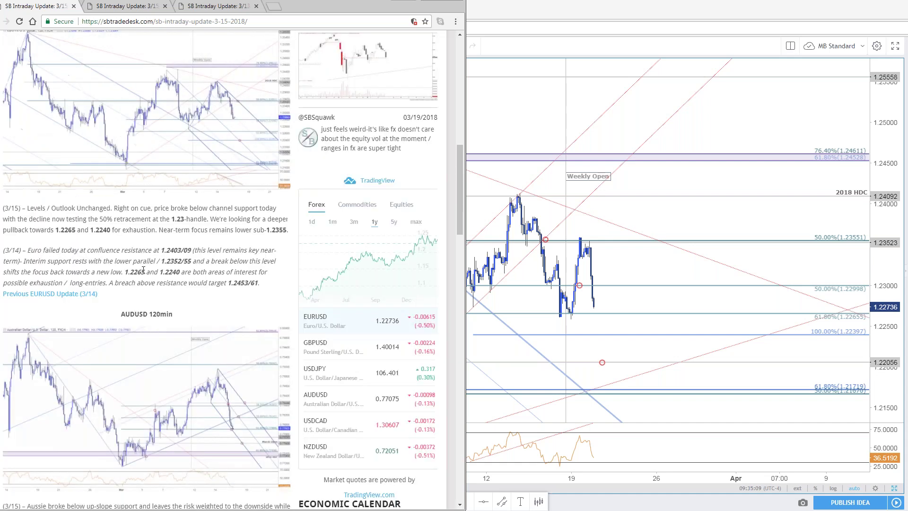
left_click_drag(157, 230, 51, 229)
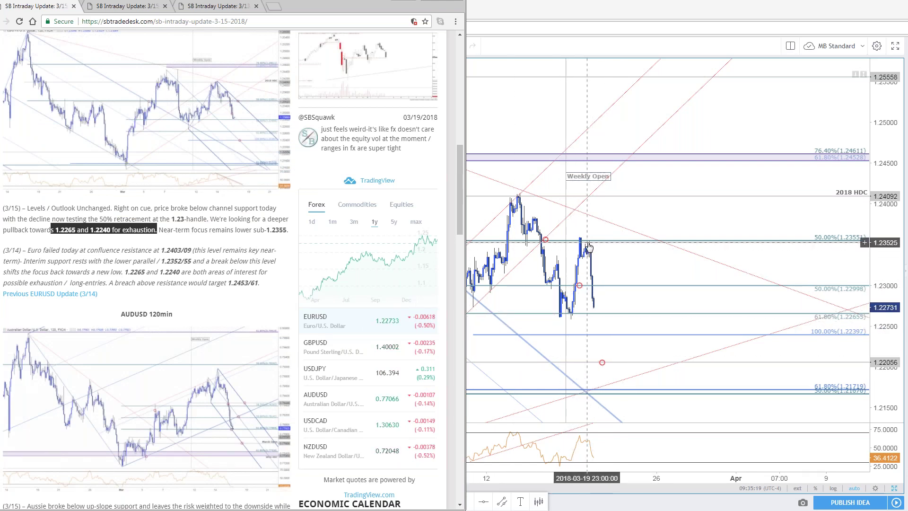
left_click(214, 154)
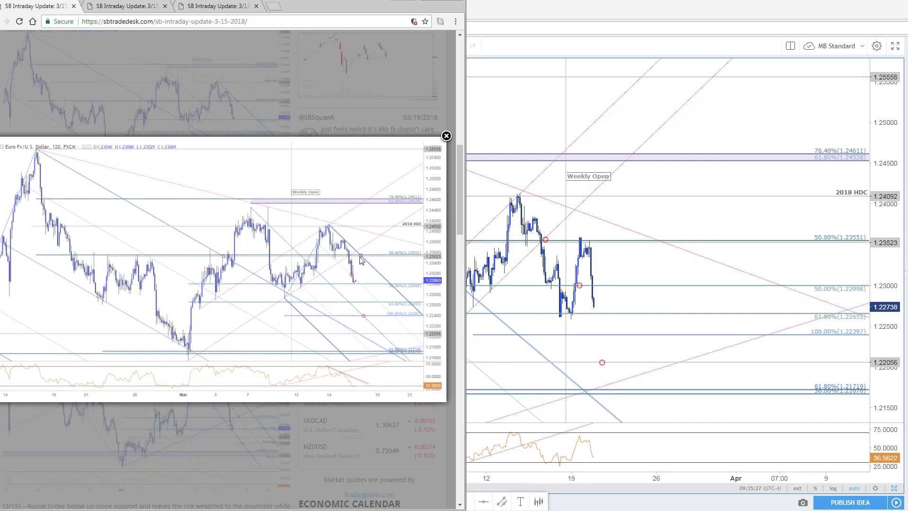
left_click(643, 277)
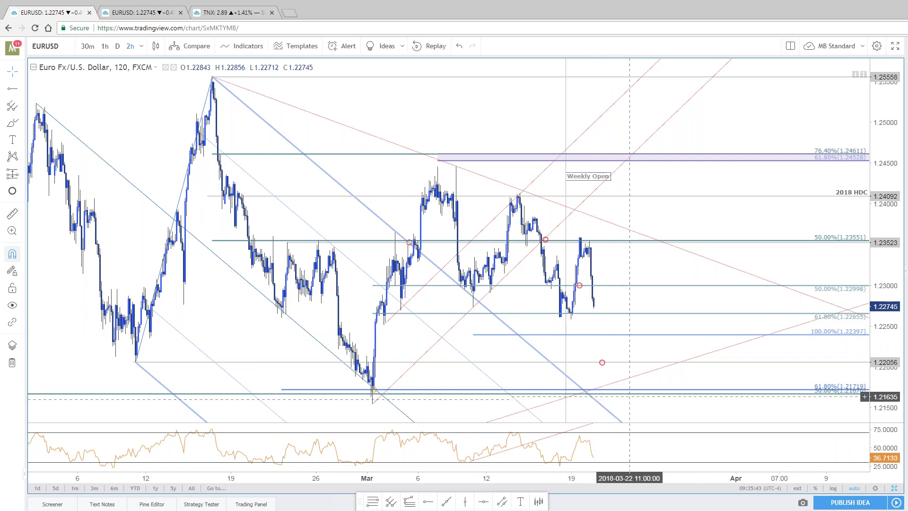
- Move the lower red circle to about 1.21741 beside the 61.8% level at 1.21719, near the rising red trendline on EURUSD
left_click_drag(602, 362, 603, 388)
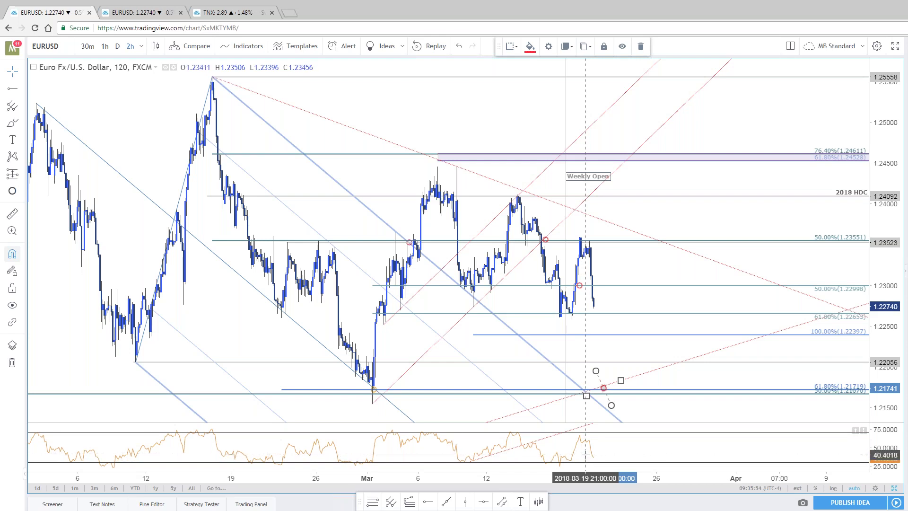
left_click_drag(651, 243, 702, 243)
right_click(701, 242)
key("Escape")
scroll(549, 193, "up", 5)
scroll(549, 193, "down", 5)
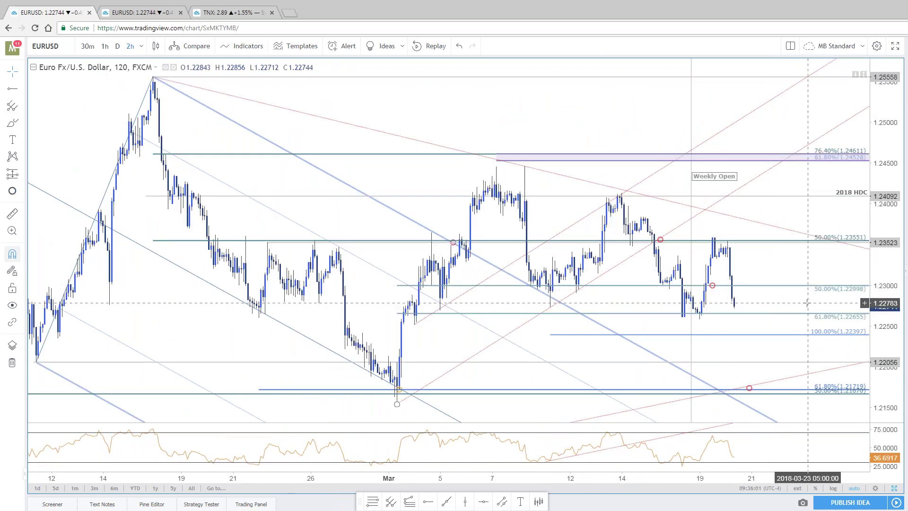
left_click_drag(779, 276, 672, 264)
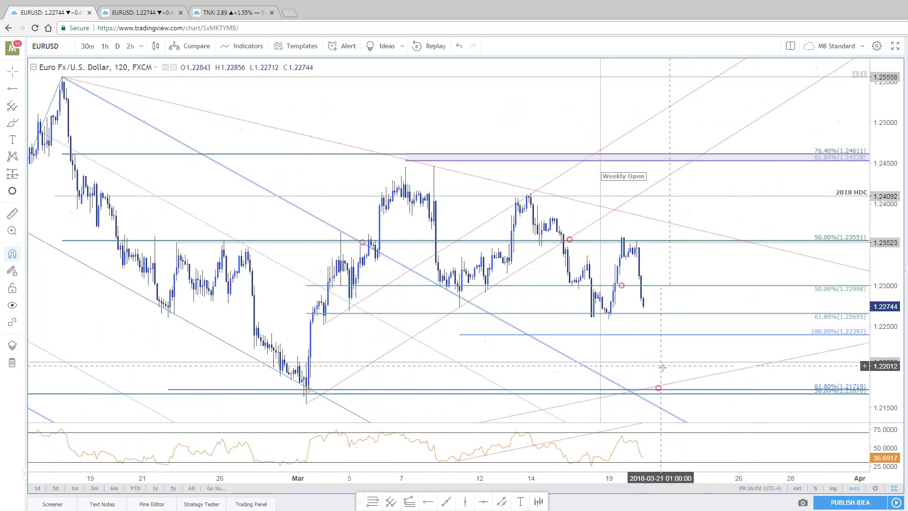